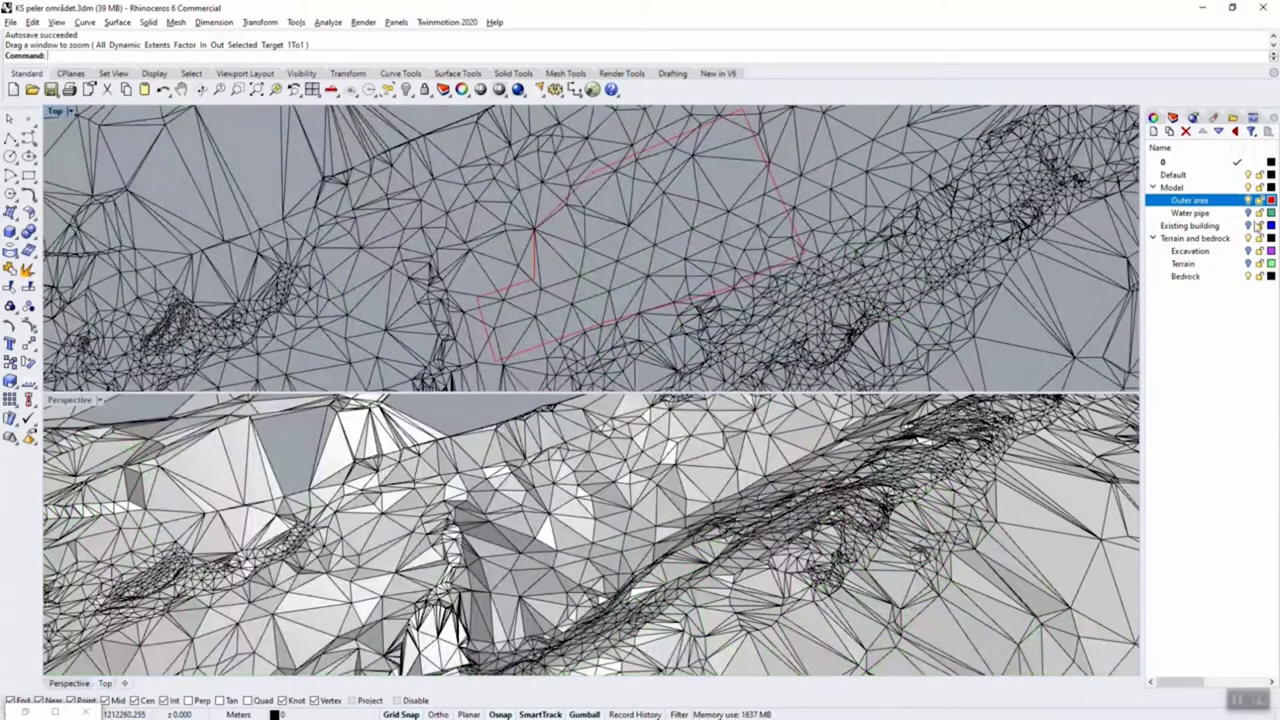
- Show the Existing building and Water pipe layers in the model
left_click(1195, 226)
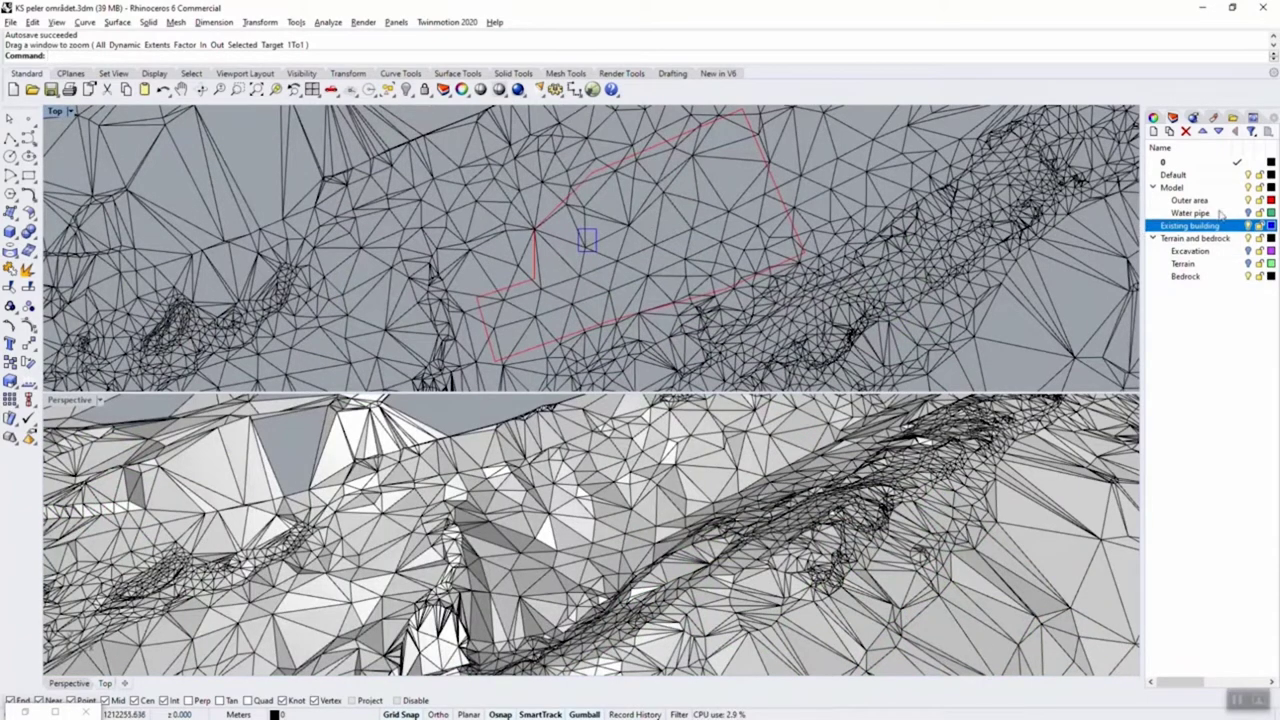
left_click(1249, 213)
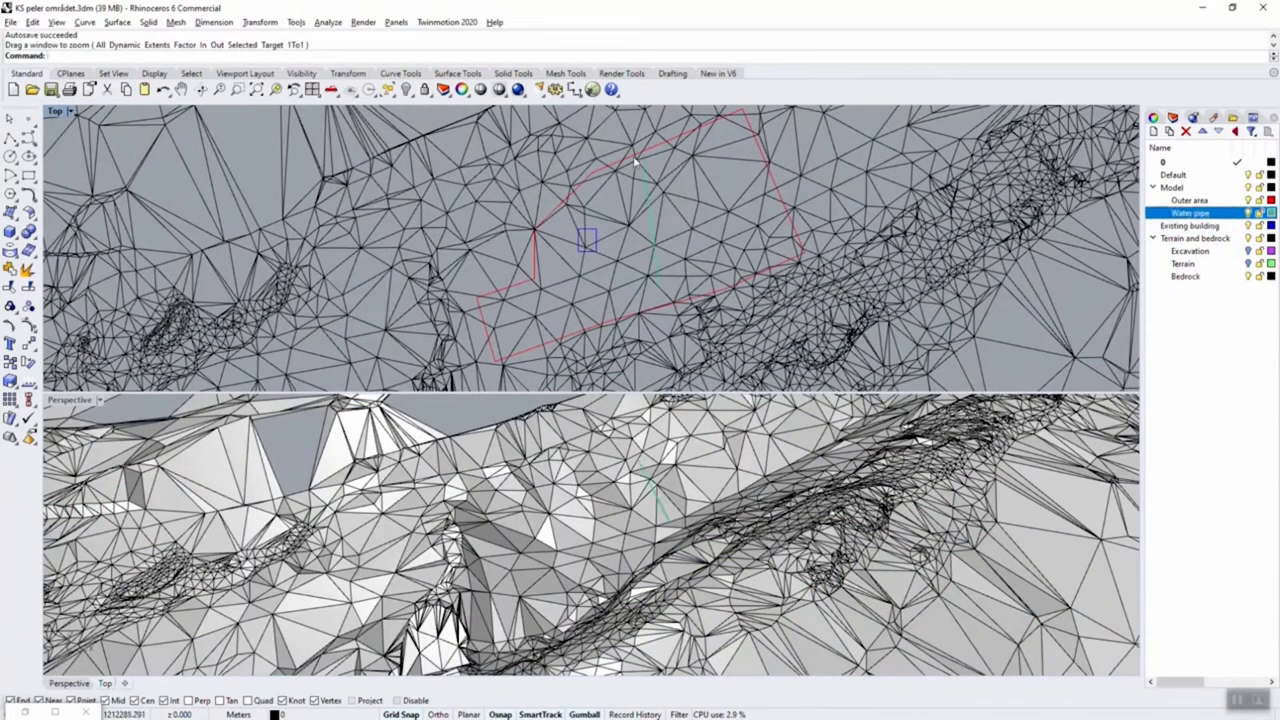
right_click_drag(689, 544, 688, 540)
scroll(687, 541, "up", 7)
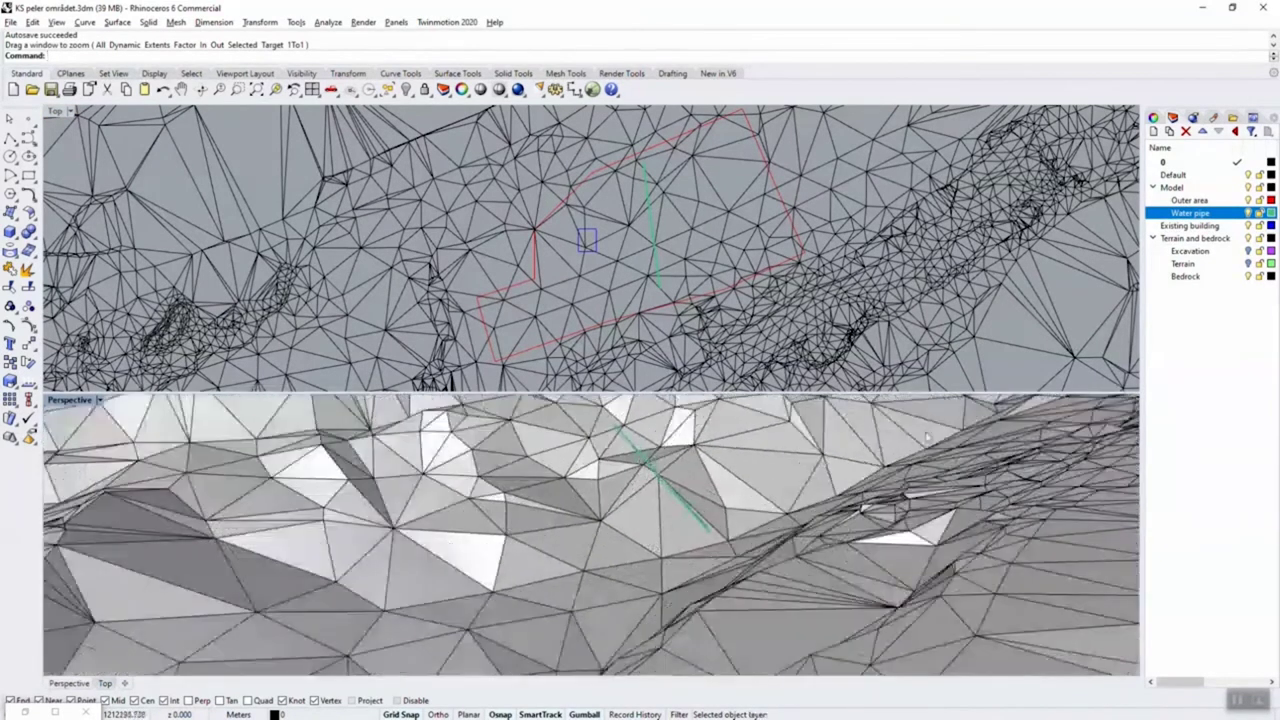
- Show the Excavation and Terrain layers and inspect their surfaces in the perspective view
left_click(1249, 252)
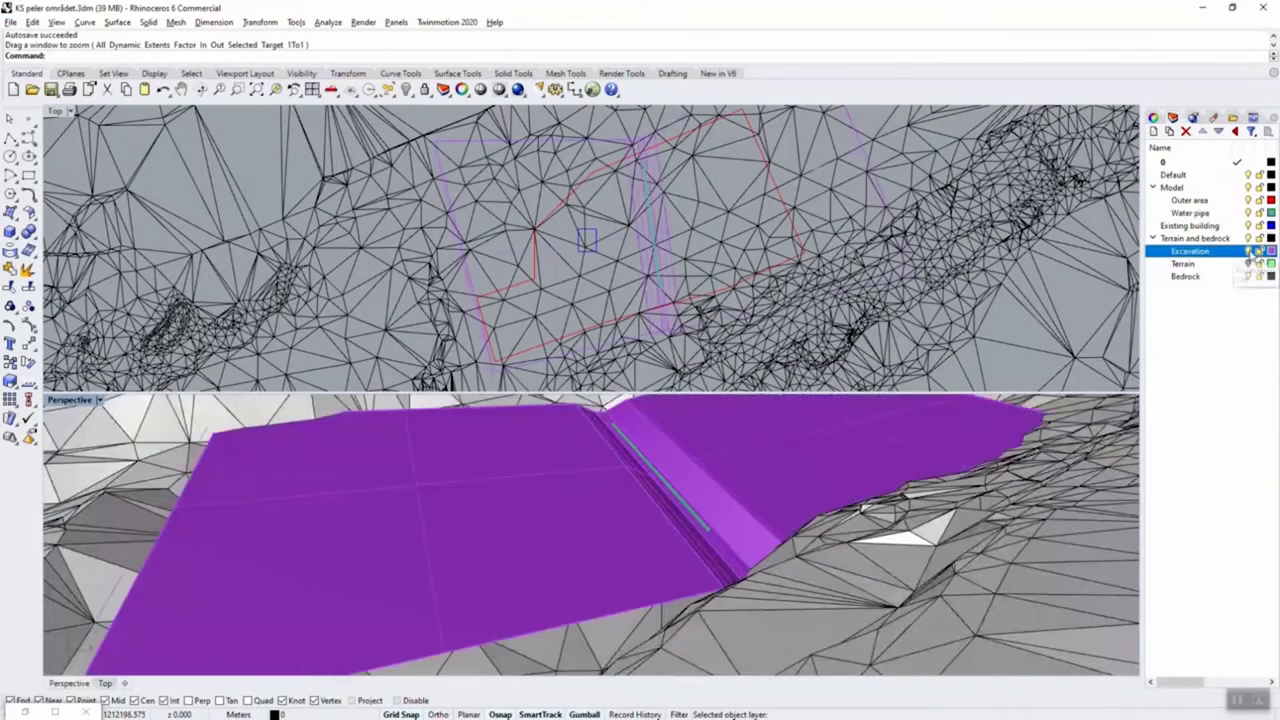
right_click_drag(667, 515, 715, 462)
scroll(957, 489, "up", 1)
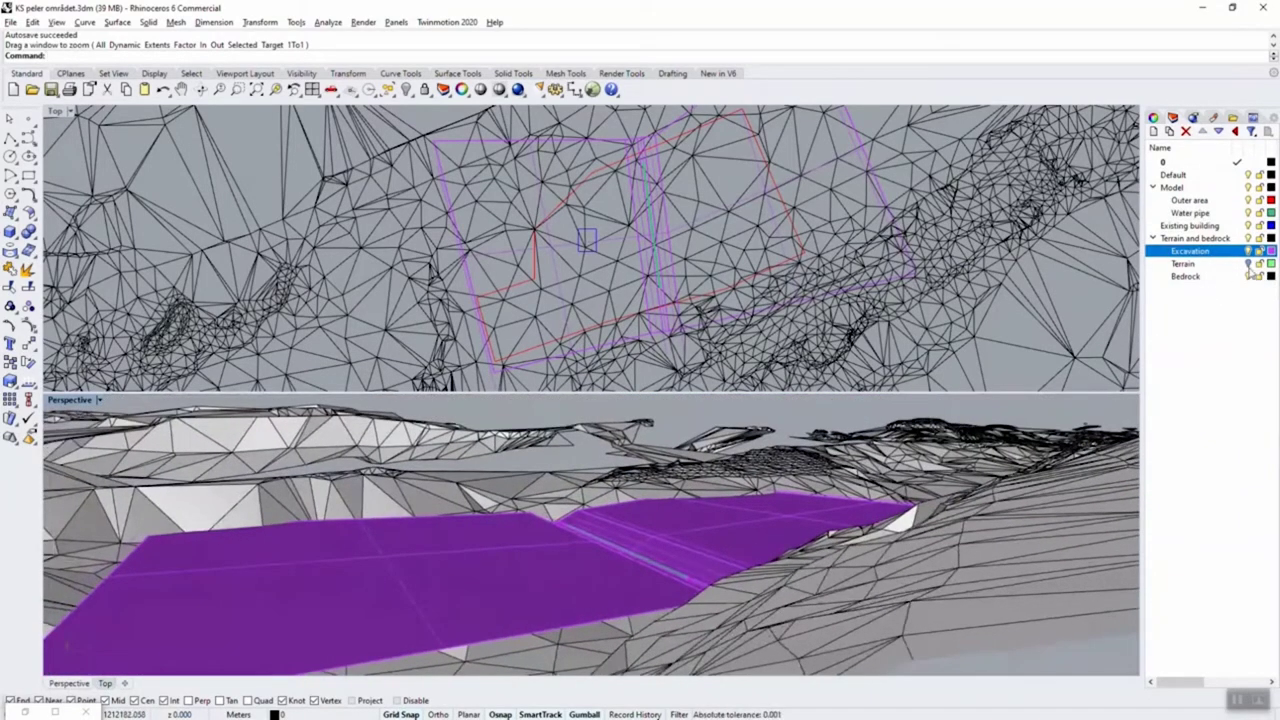
left_click(1249, 263)
scroll(605, 578, "up", 6)
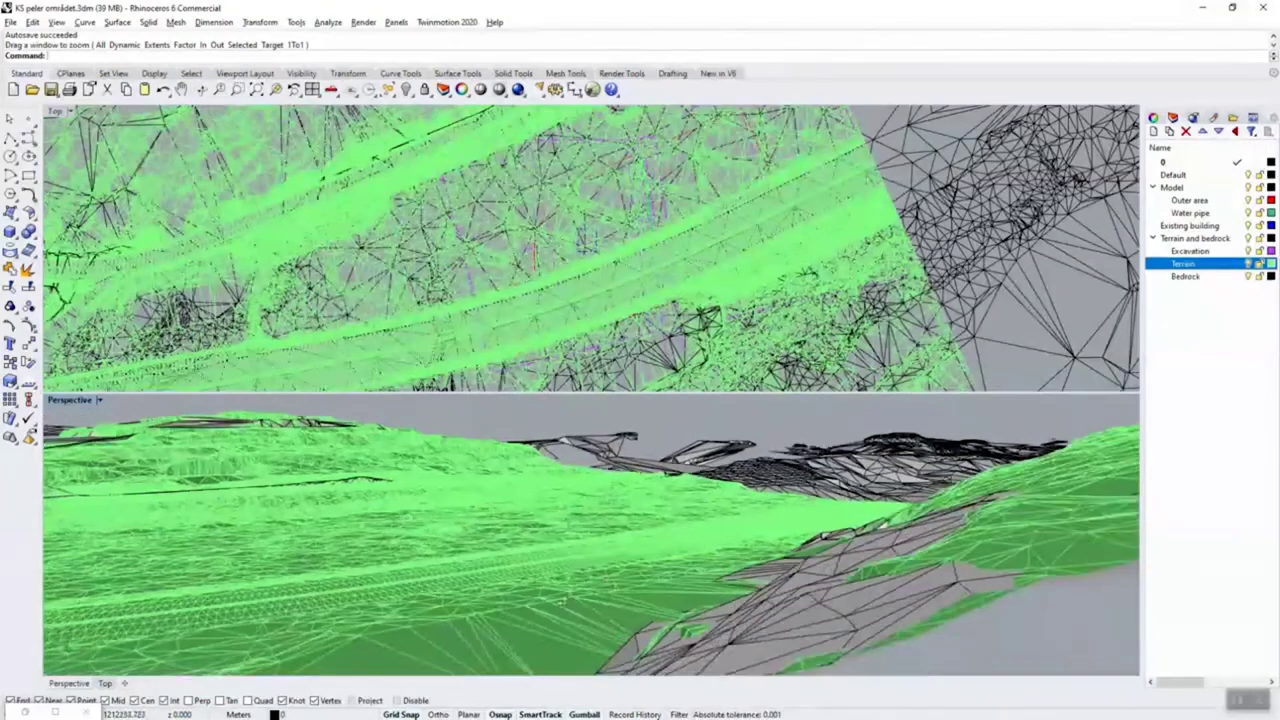
right_click_drag(626, 566, 548, 634)
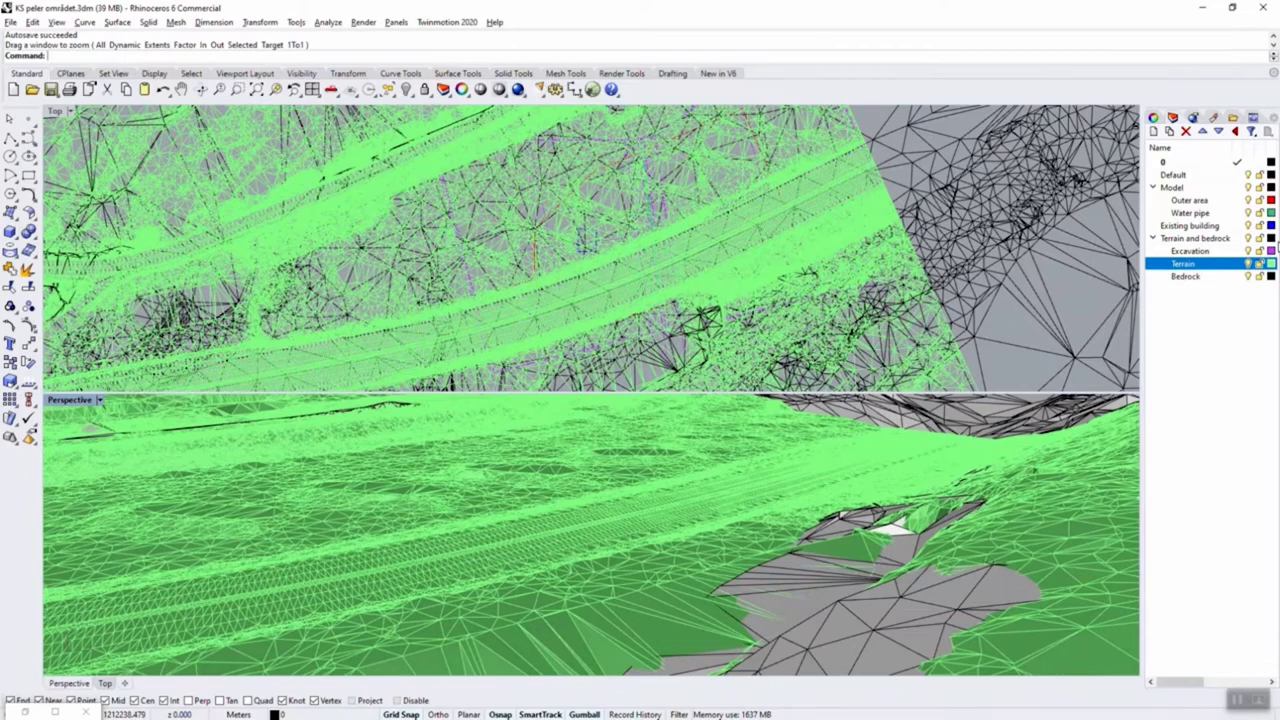
left_click(1249, 263)
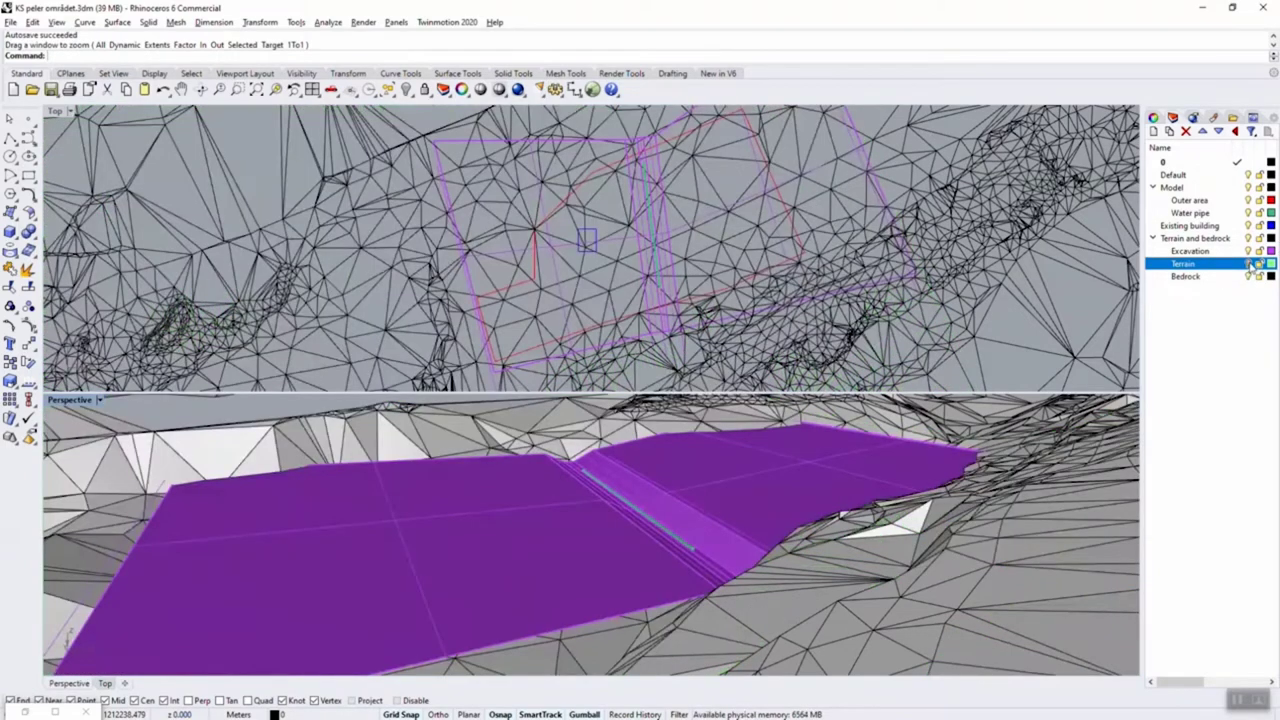
left_click(1249, 263)
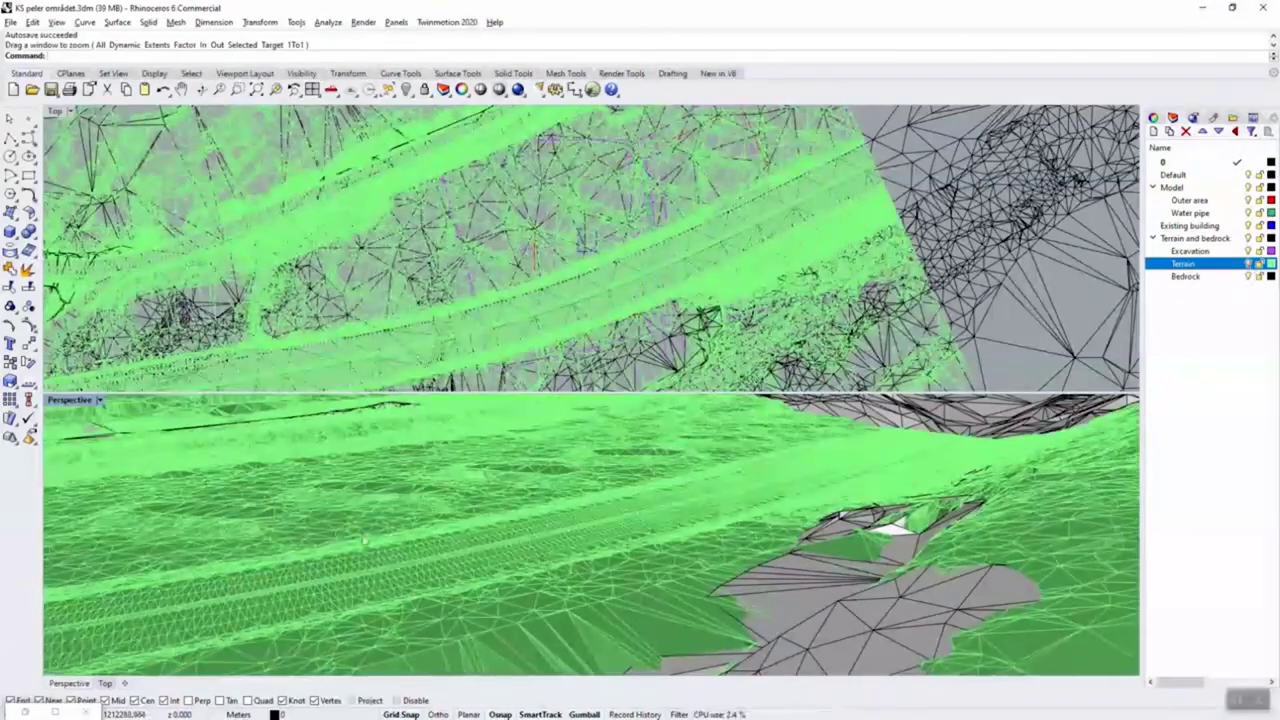
- Switch to Grasshopper and arrange its window side by side with Rhino
key("super+Left")
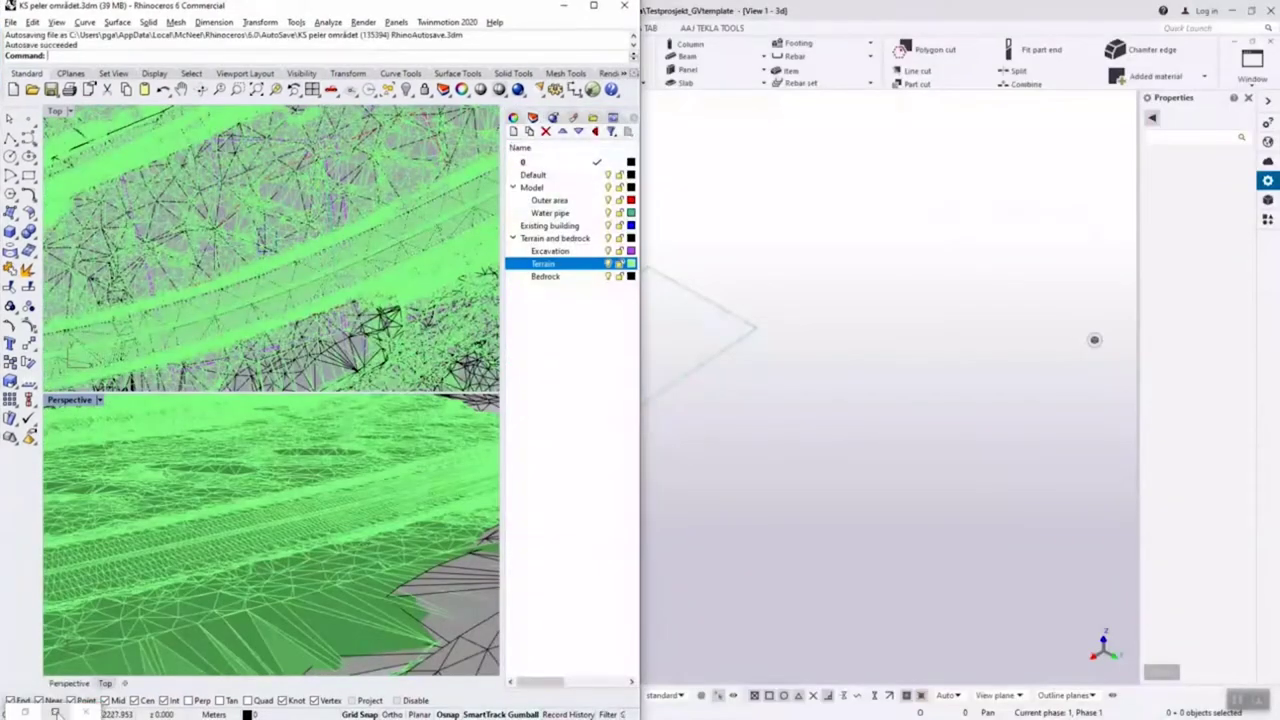
left_click(56, 711)
key("super+Right")
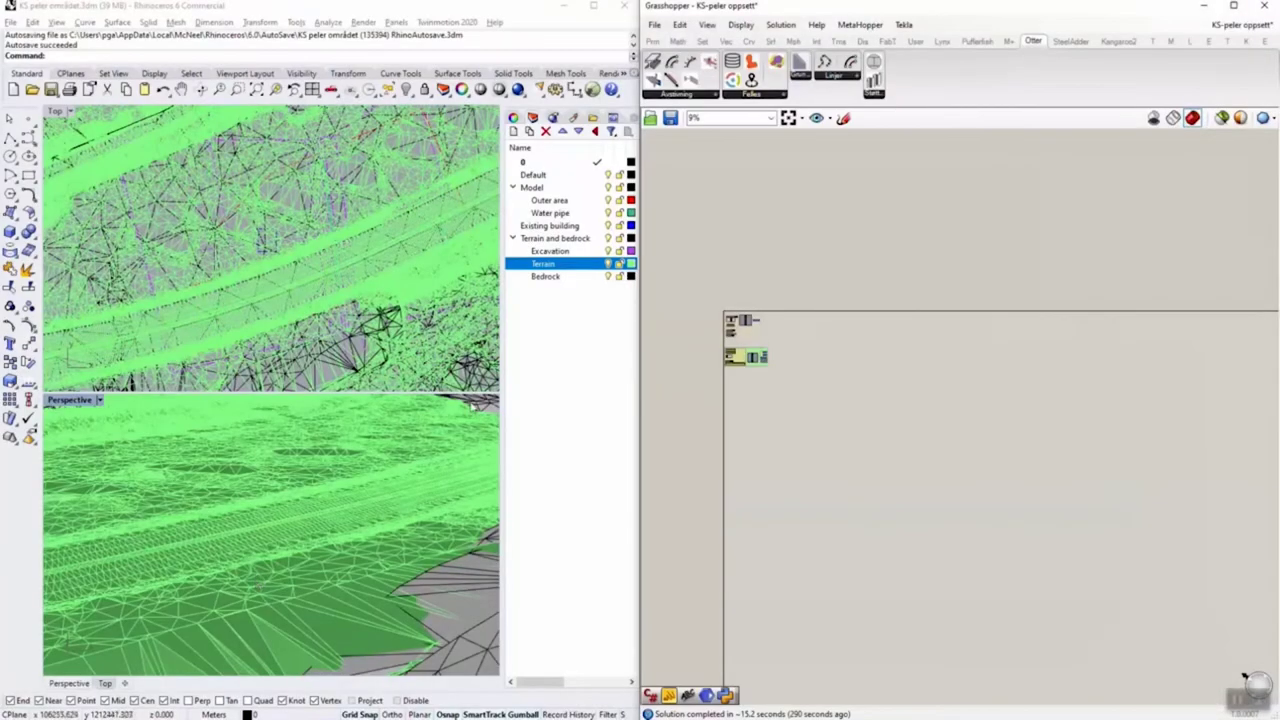
- Place the GV KS-peler component group on an empty area of the canvas beside the existing groups
scroll(816, 362, "up", 3)
right_click_drag(776, 368, 808, 281)
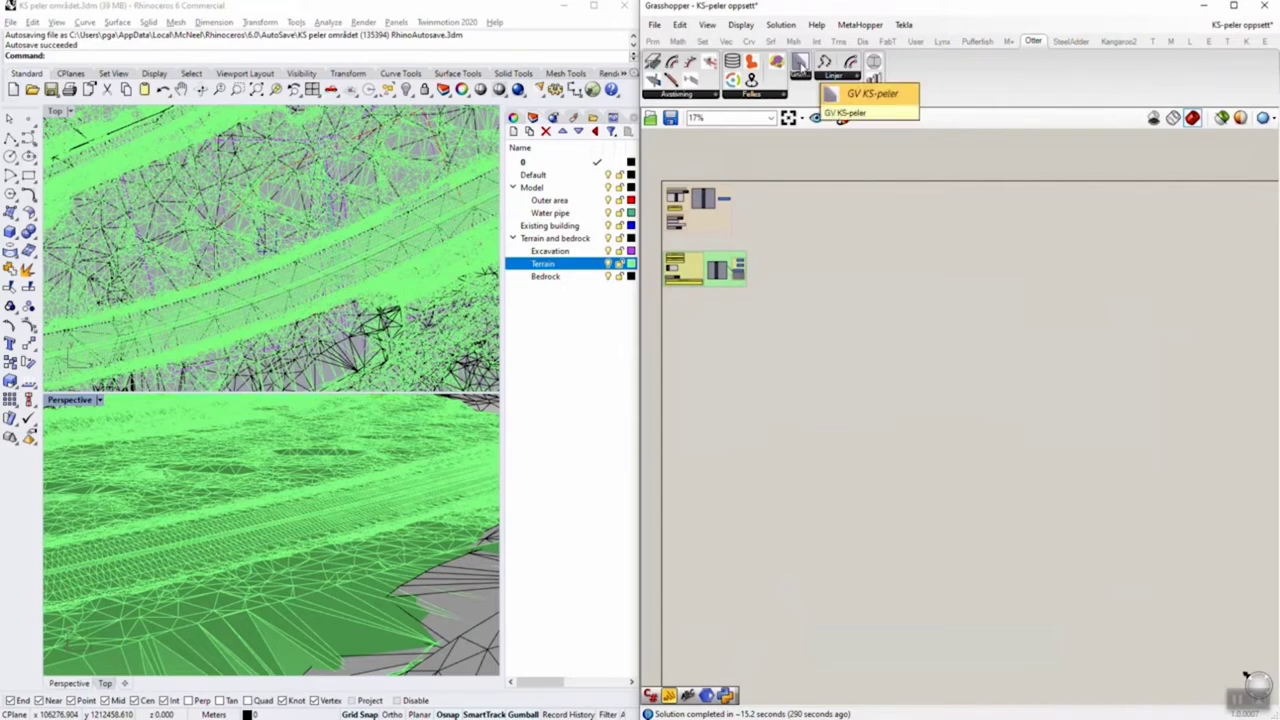
left_click(801, 67)
left_click_drag(895, 282, 899, 309)
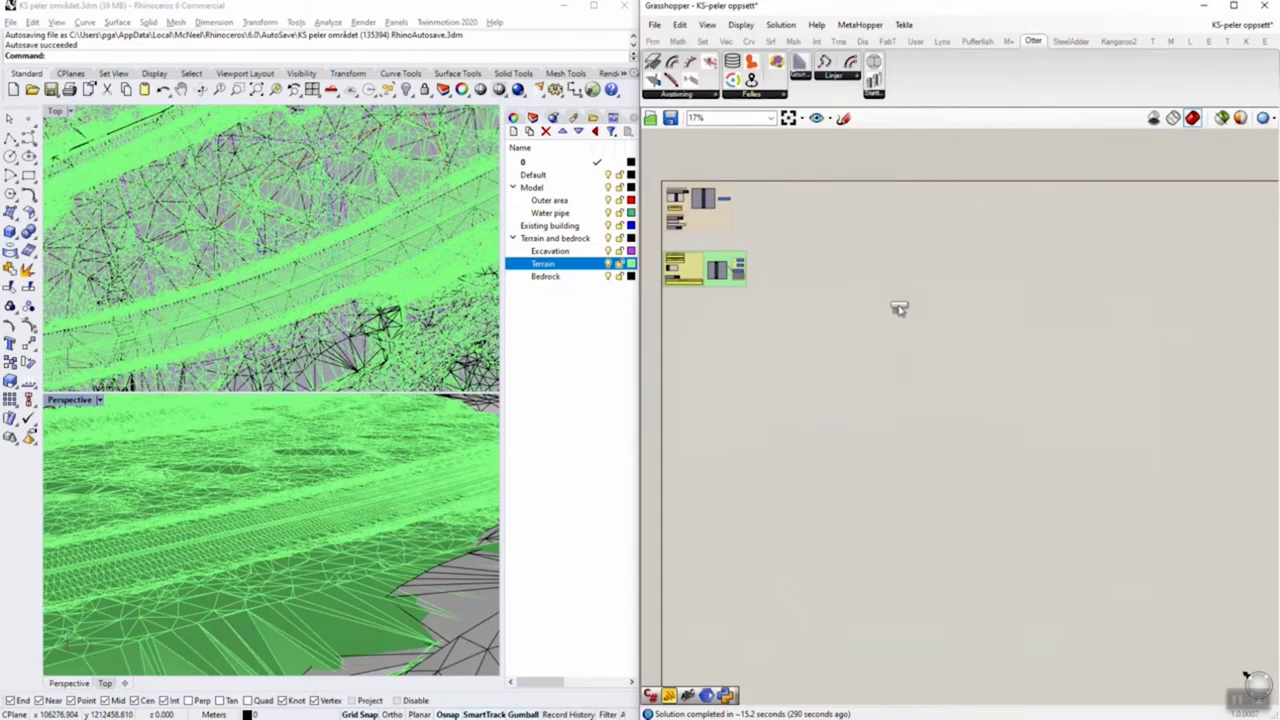
left_click(898, 307)
left_click_drag(1033, 501, 946, 427)
left_click(1133, 476)
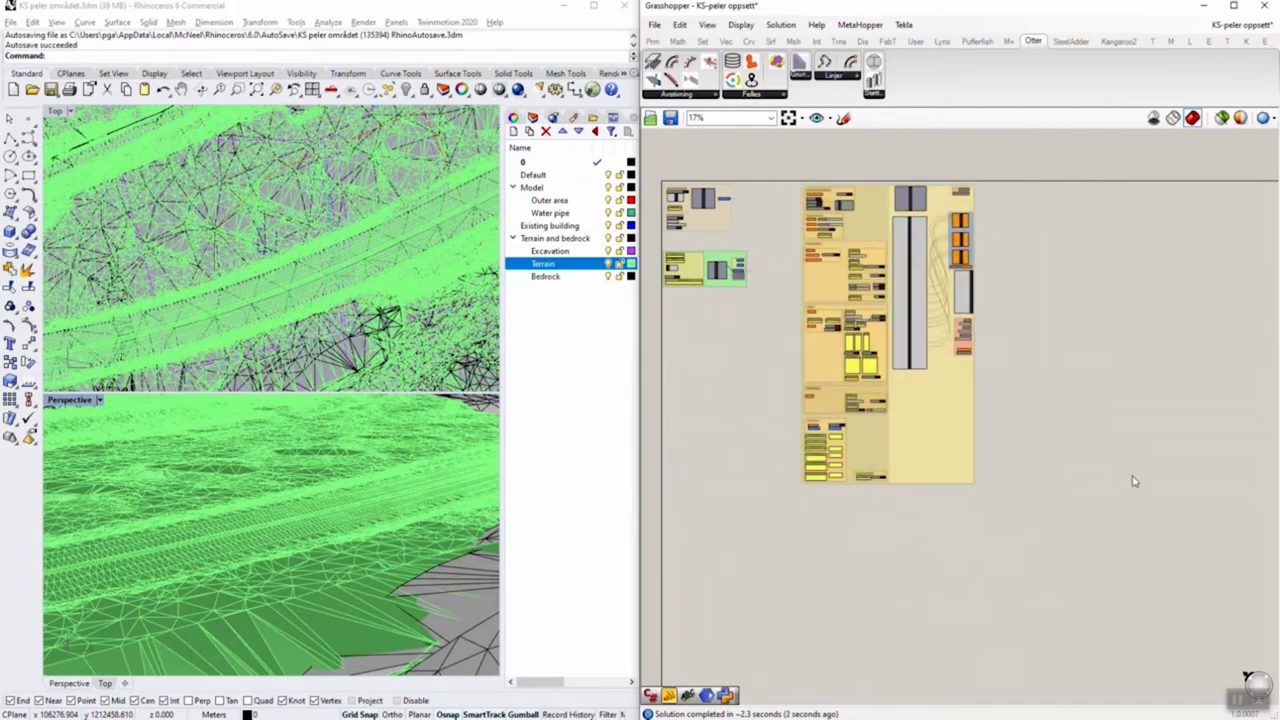
- Assign the green terrain mesh as the single geometry of the Overkant-nivå input under Inndata flater
scroll(790, 260, "up", 5)
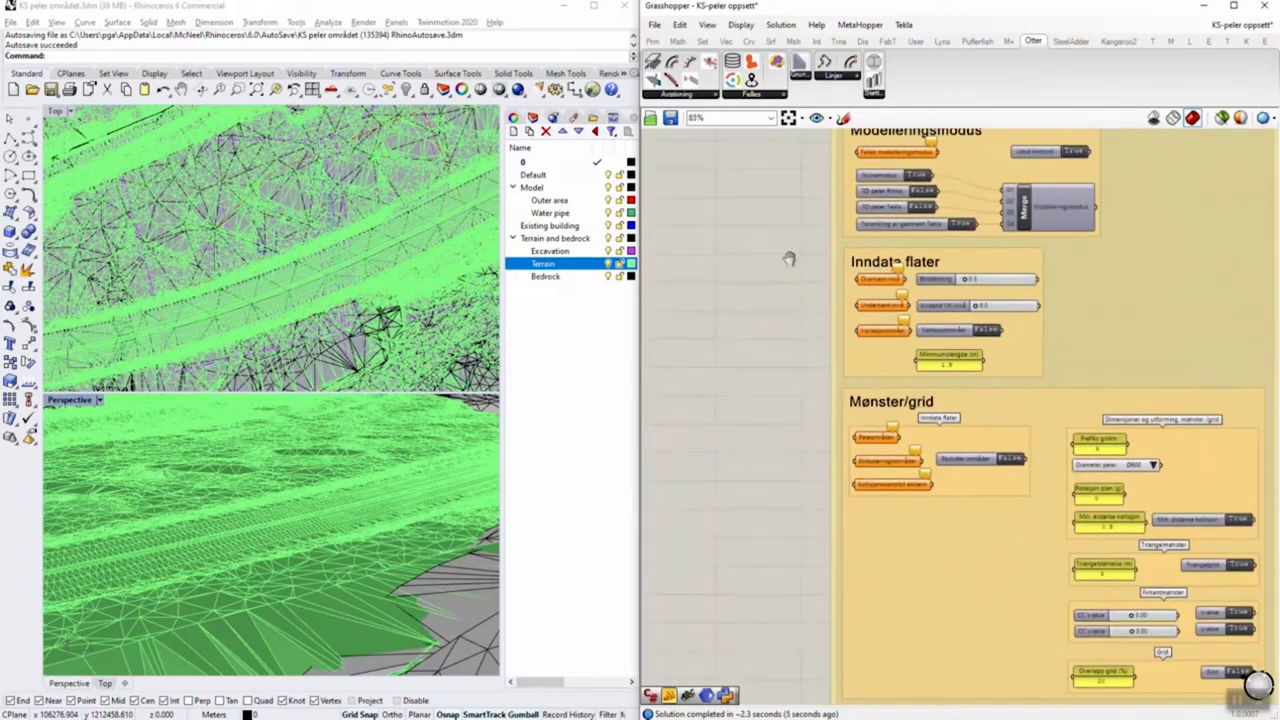
right_click_drag(789, 259, 731, 226)
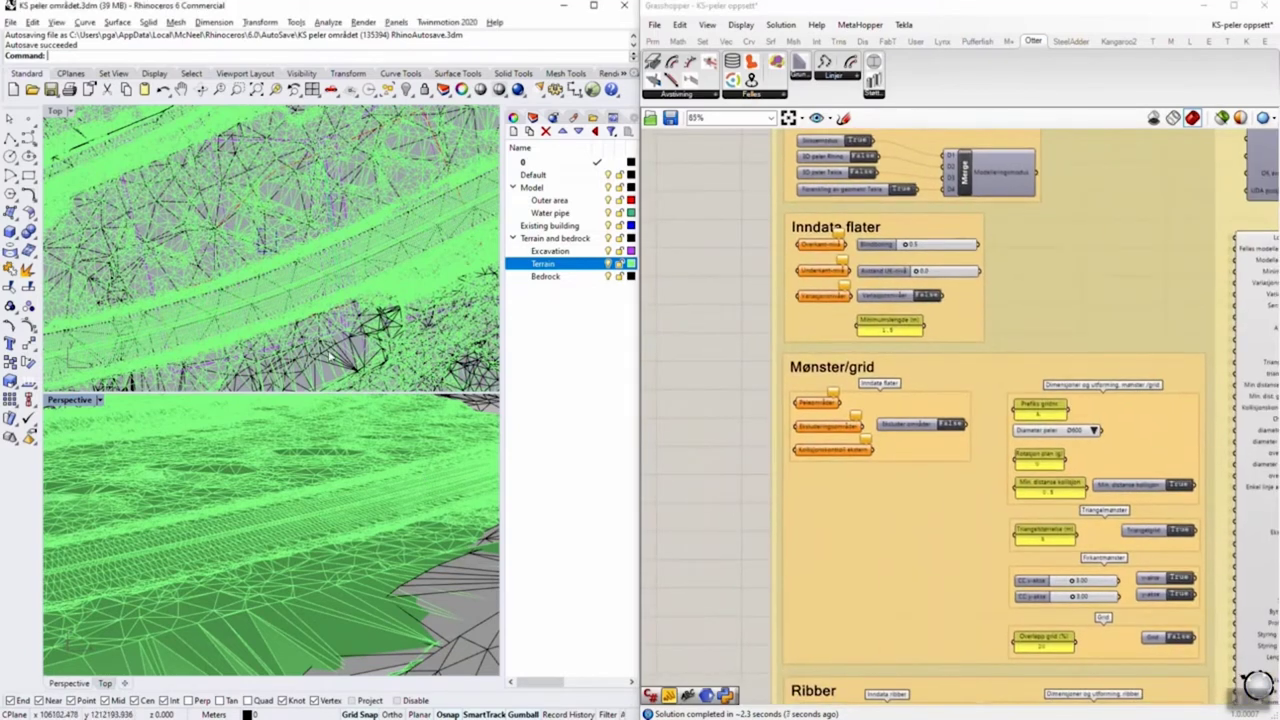
scroll(330, 356, "up", 4)
left_click(359, 375)
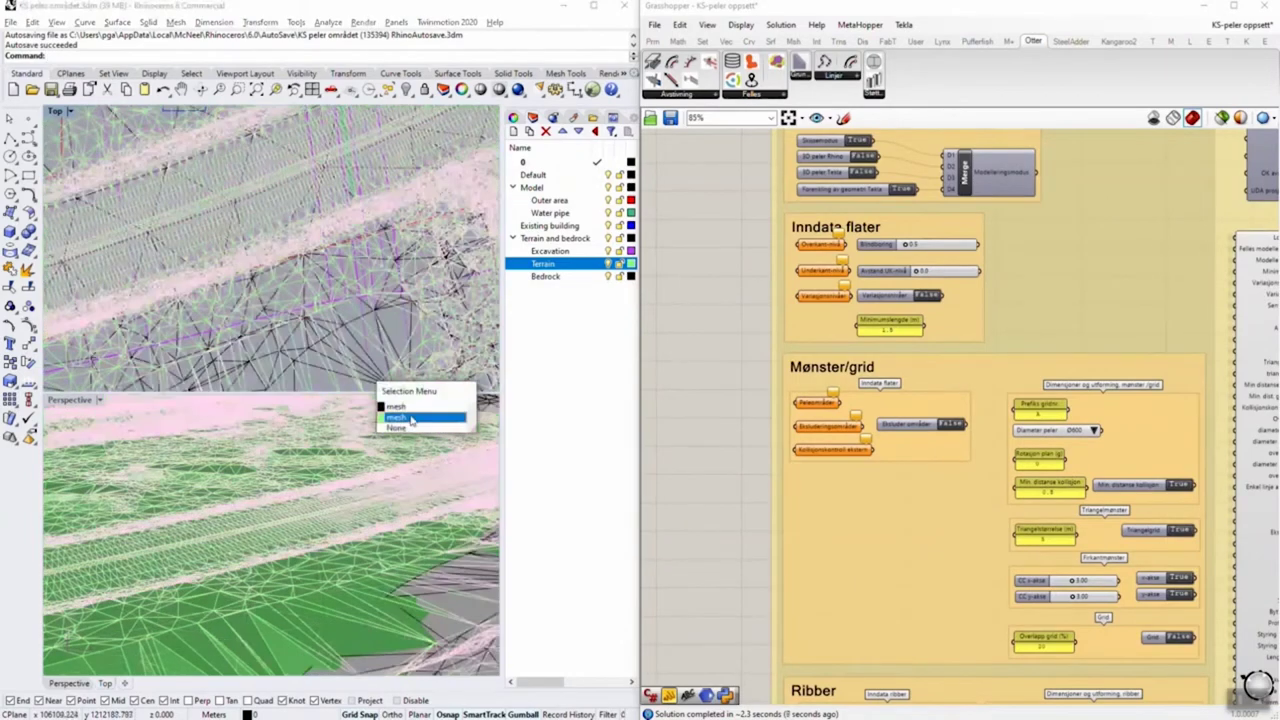
left_click(410, 418)
right_click(824, 246)
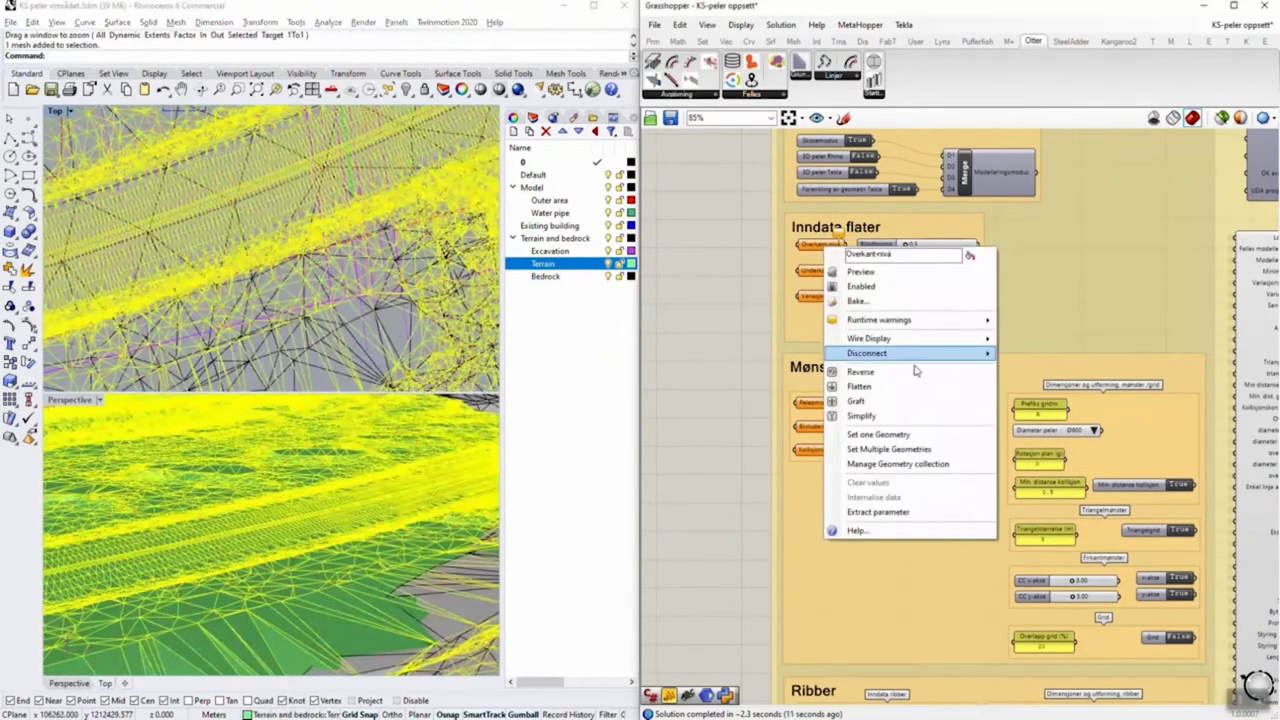
left_click(932, 434)
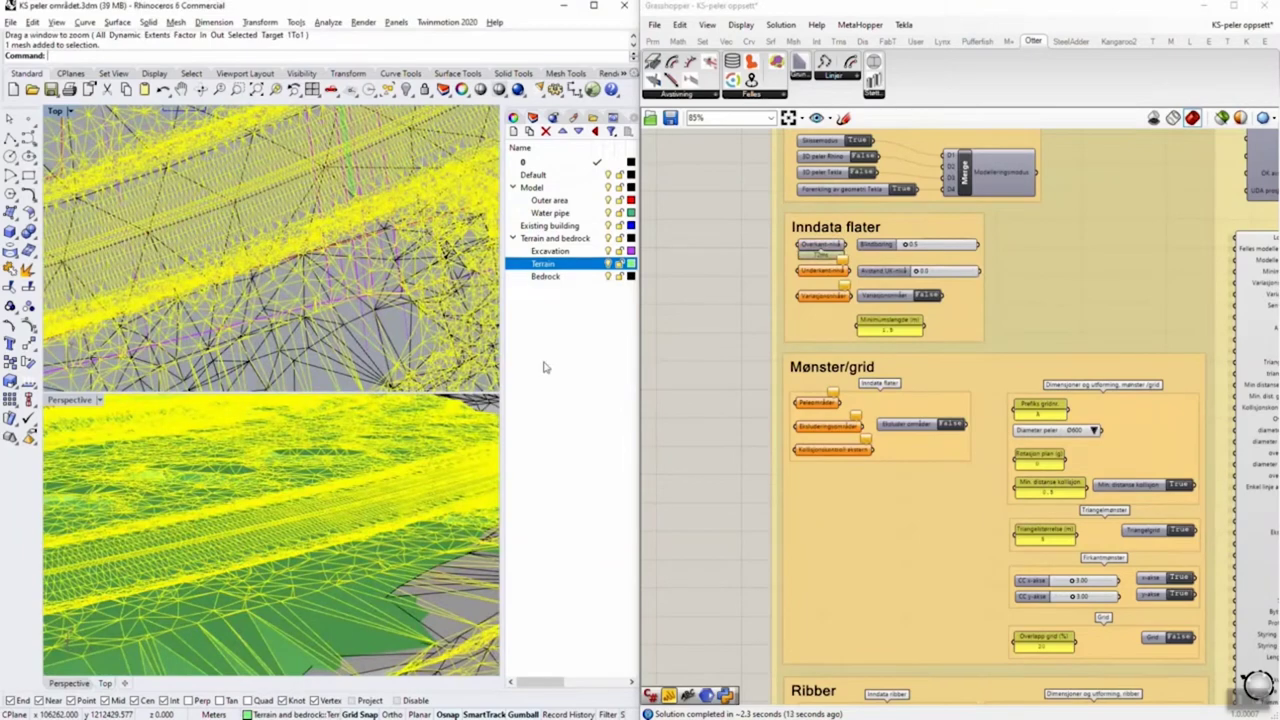
- Assign the black bedrock mesh as the single geometry of the Underkant-nivå input
left_click(413, 320)
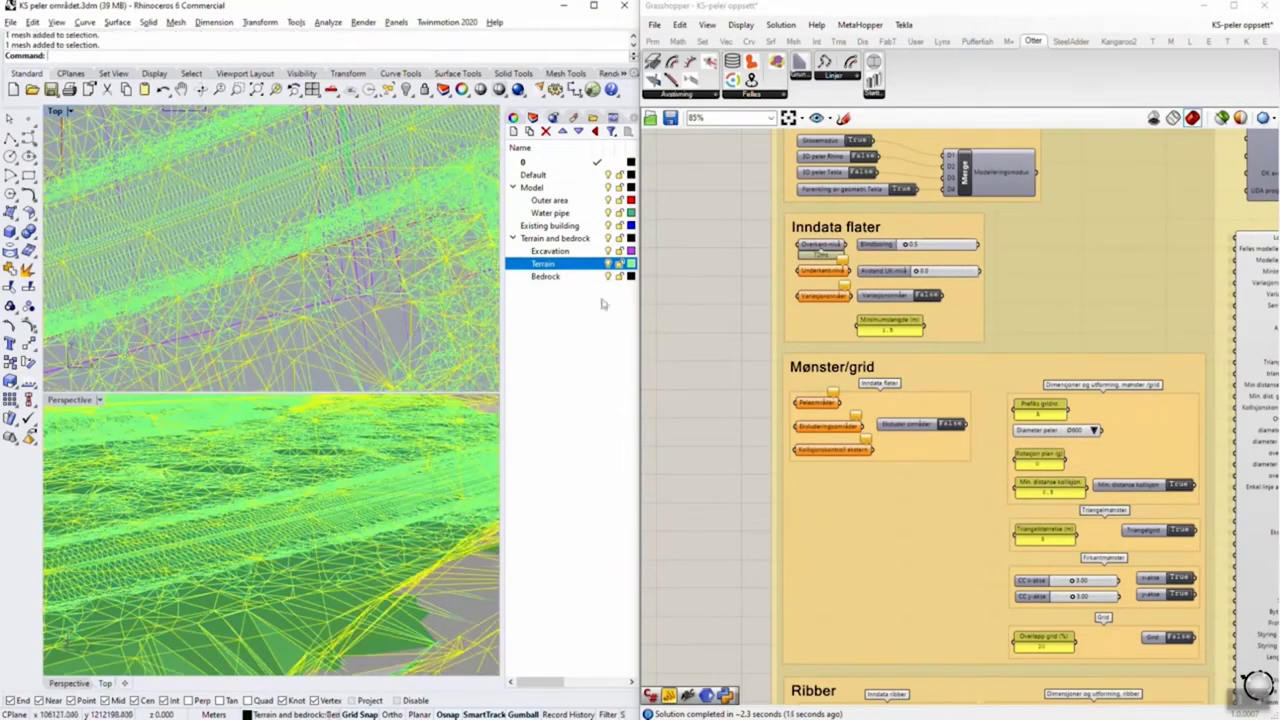
right_click(823, 270)
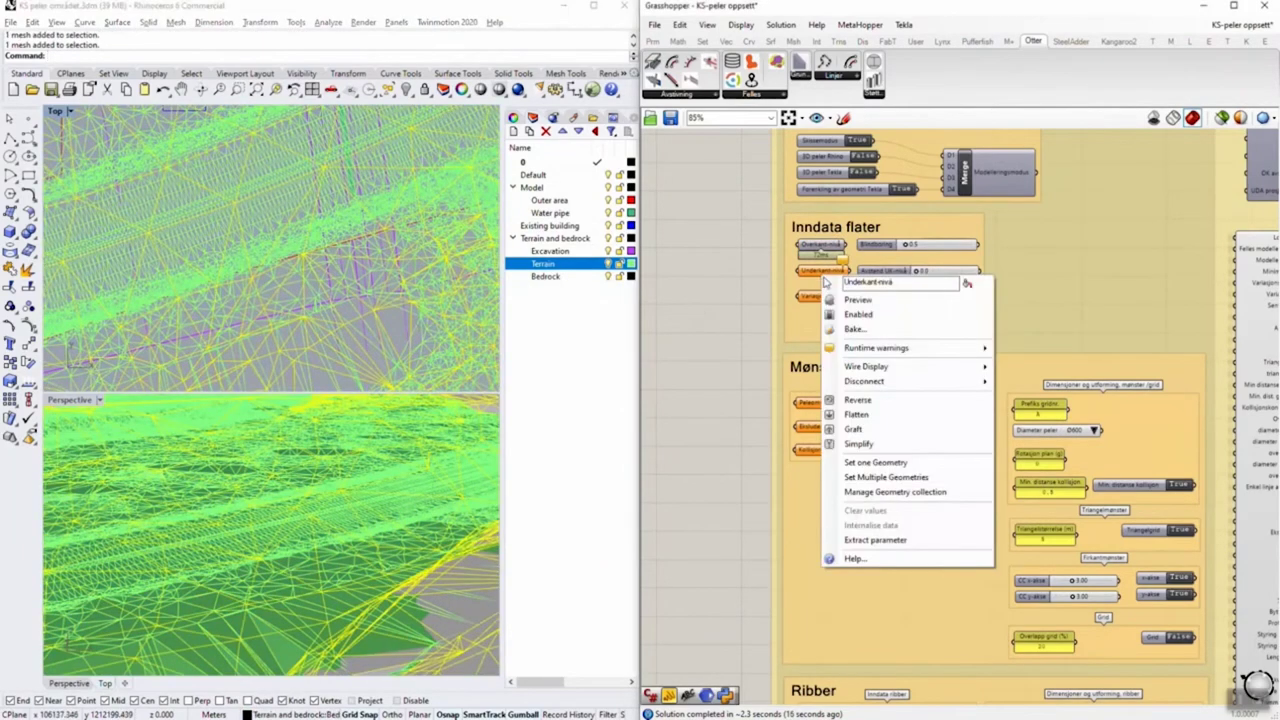
left_click(921, 463)
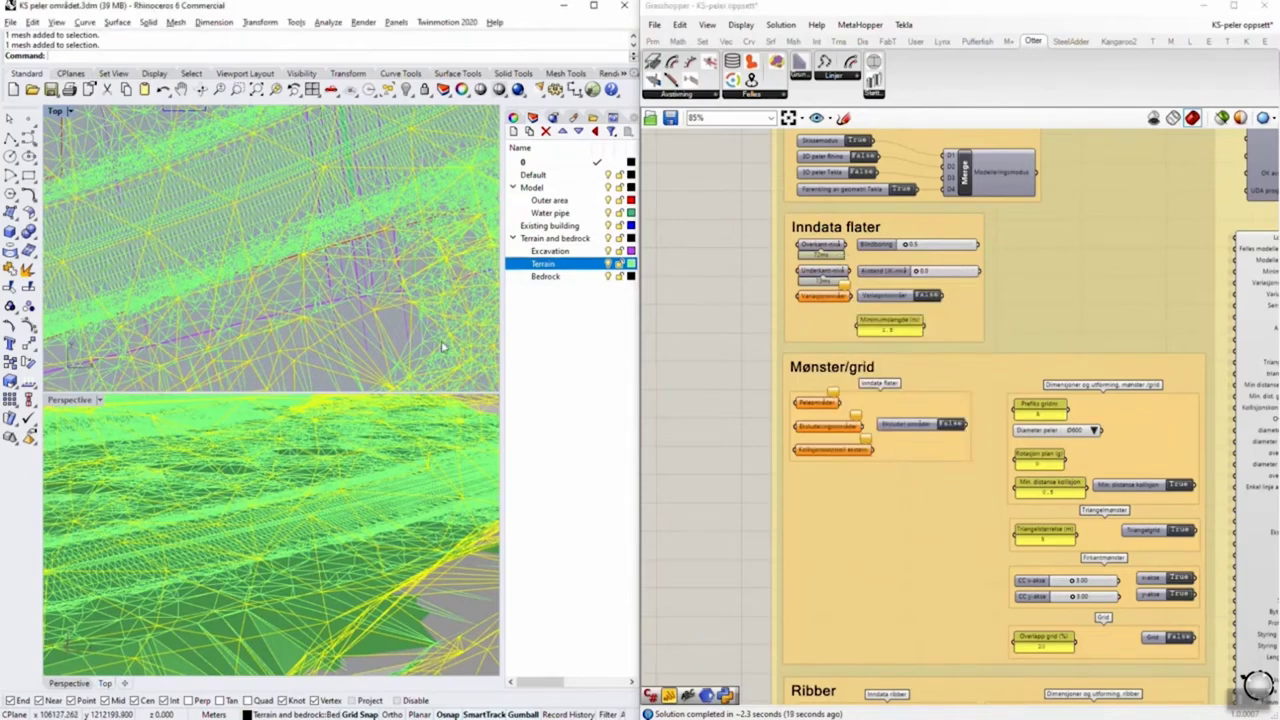
- Hide the Terrain layer, then assign the purple excavation polysurface to the Variasjonsnivåer input and set its accompanying toggle to True
left_click(608, 264)
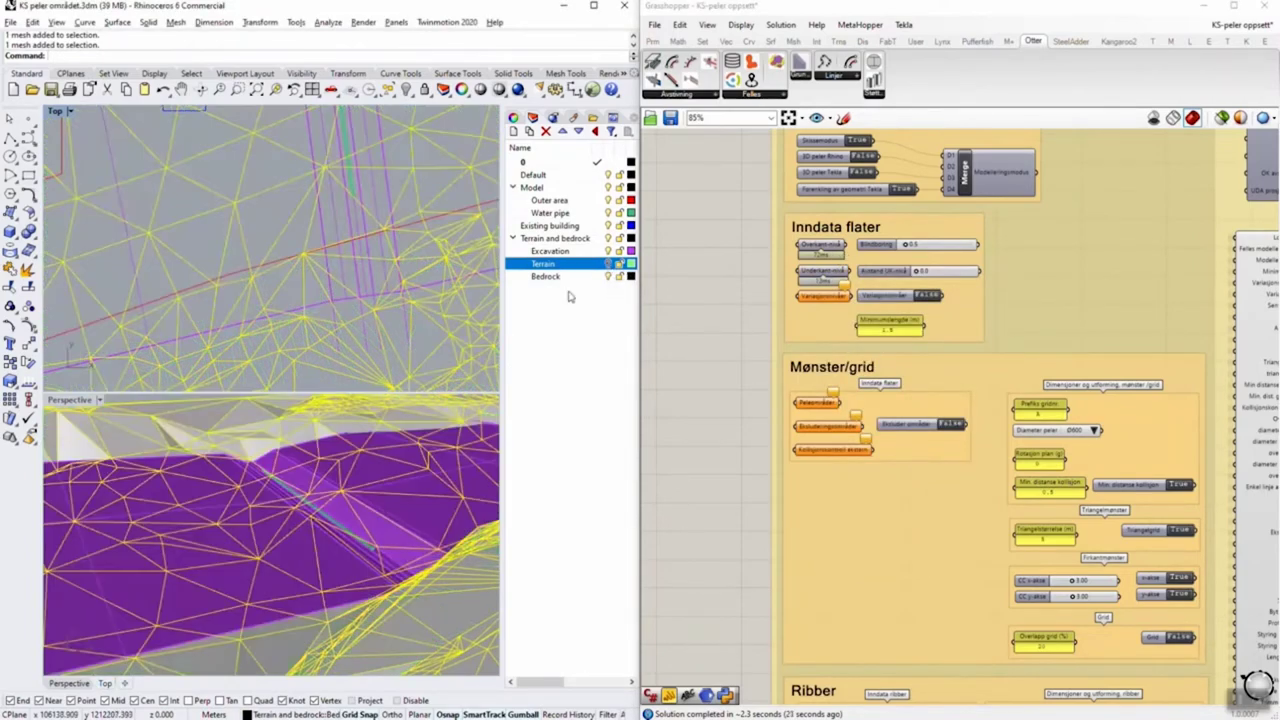
left_click(434, 344)
left_click(349, 603)
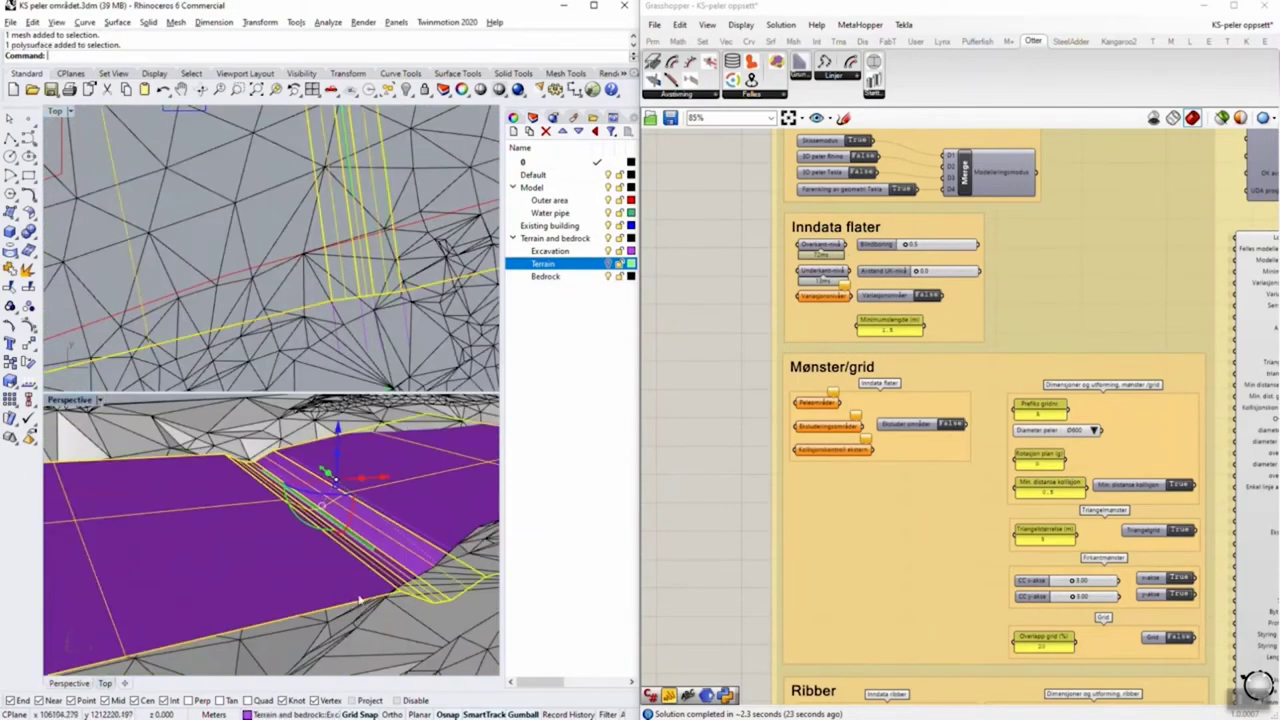
right_click(823, 297)
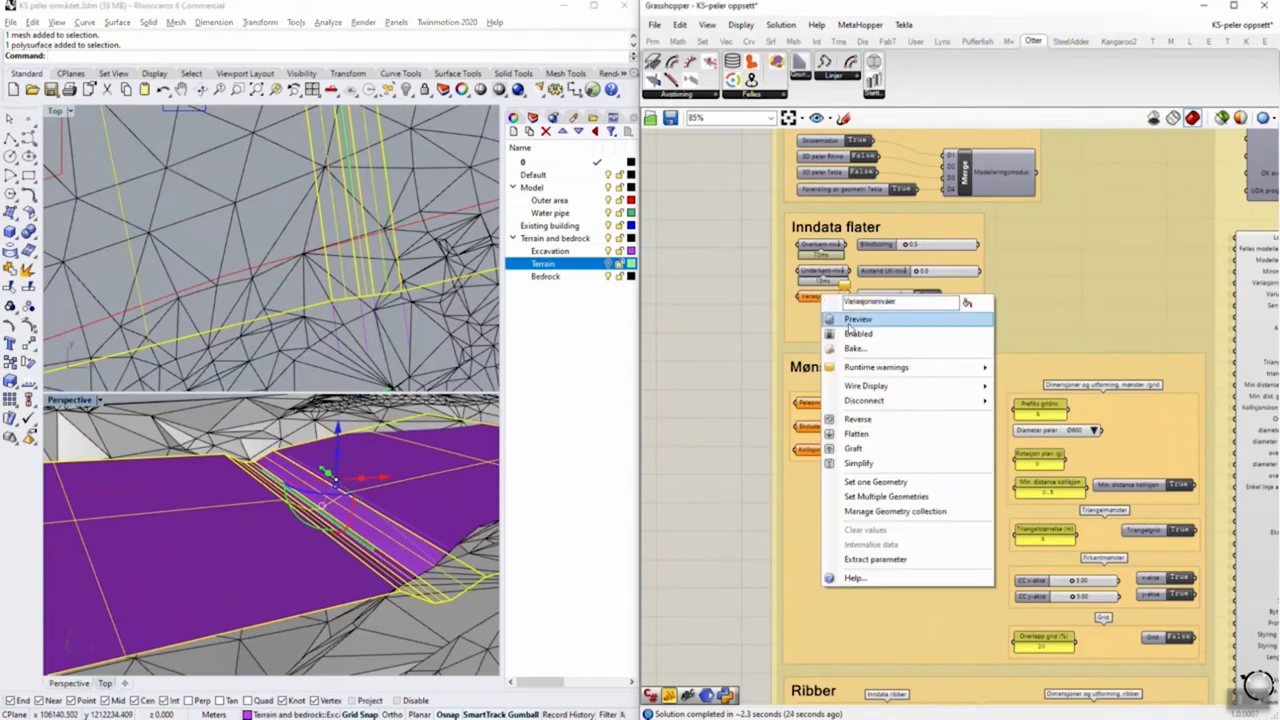
left_click(892, 481)
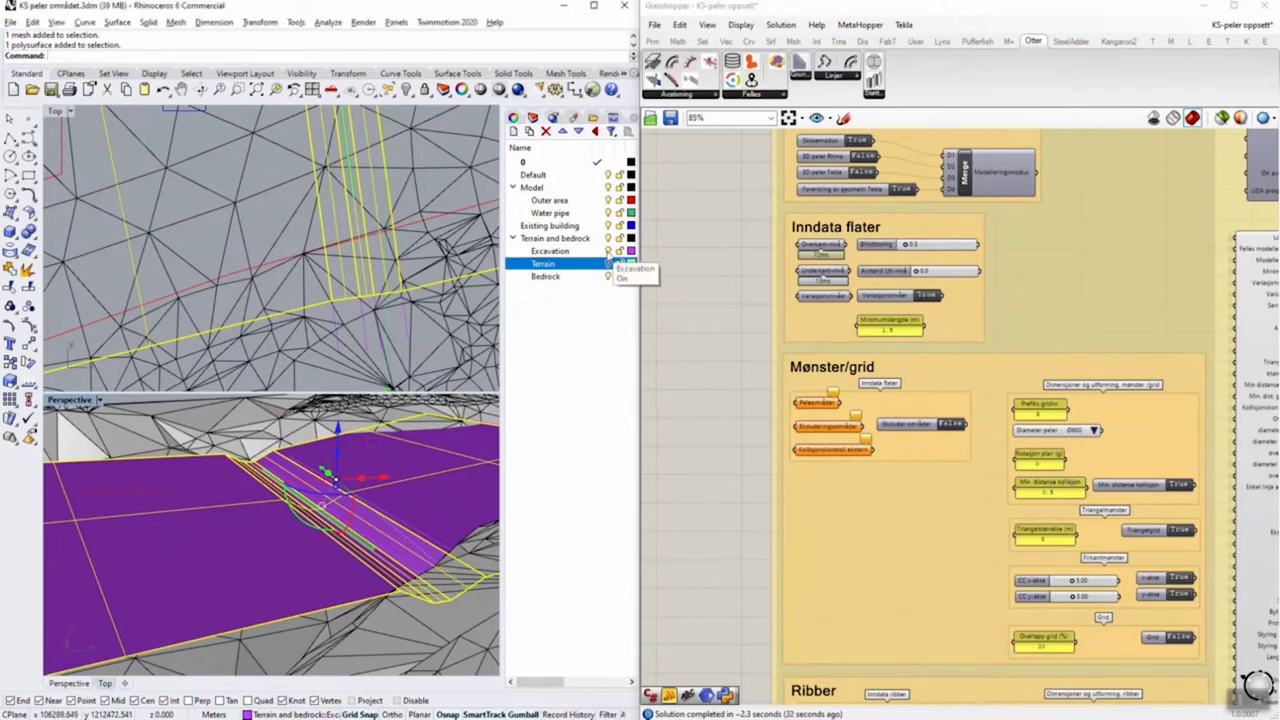
- Hide the Excavation layer and assign the red outer area curve as the single curve of the Peleområder input under Mønster/grid
left_click(608, 252)
right_click_drag(352, 535, 390, 537)
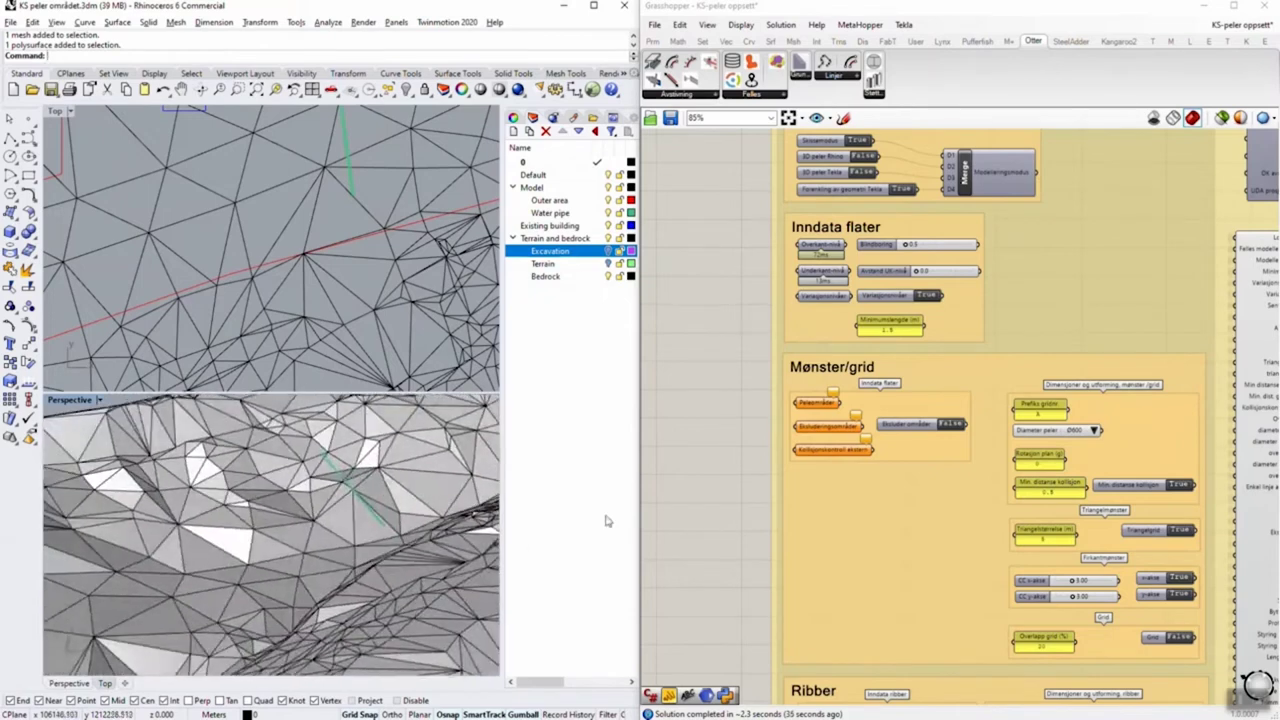
scroll(430, 280, "down", 5)
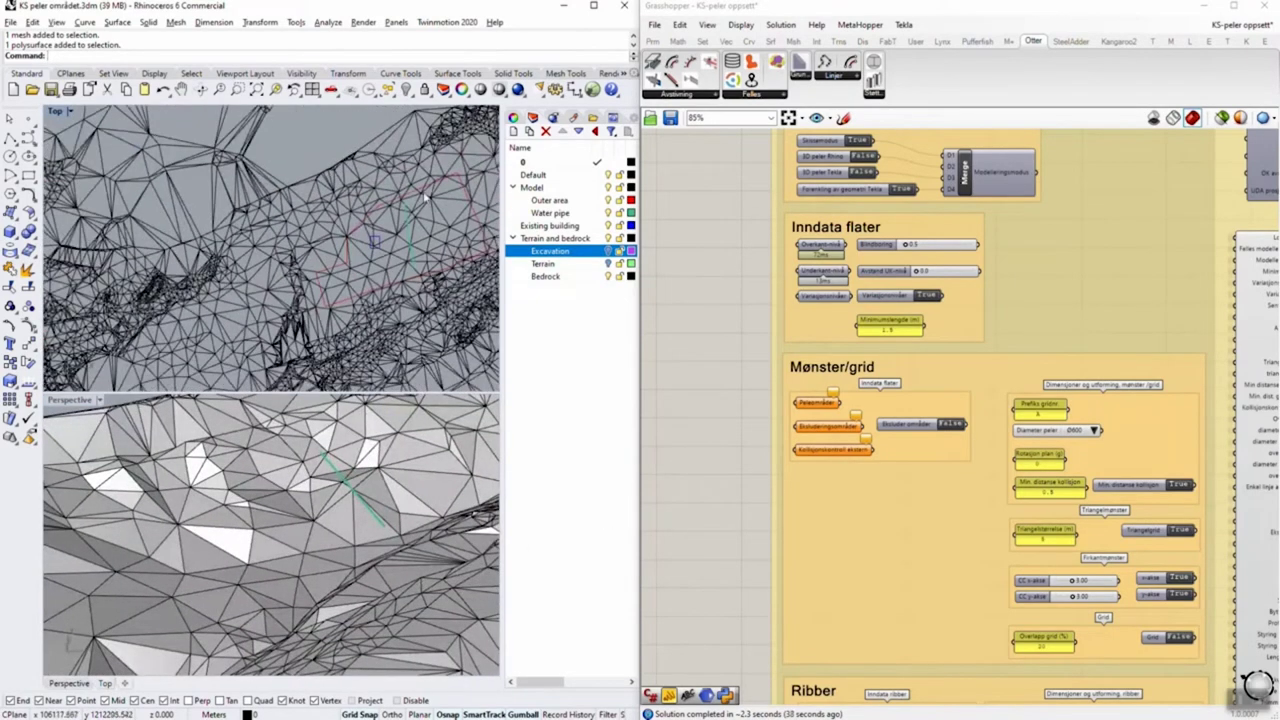
right_click_drag(431, 230, 357, 216)
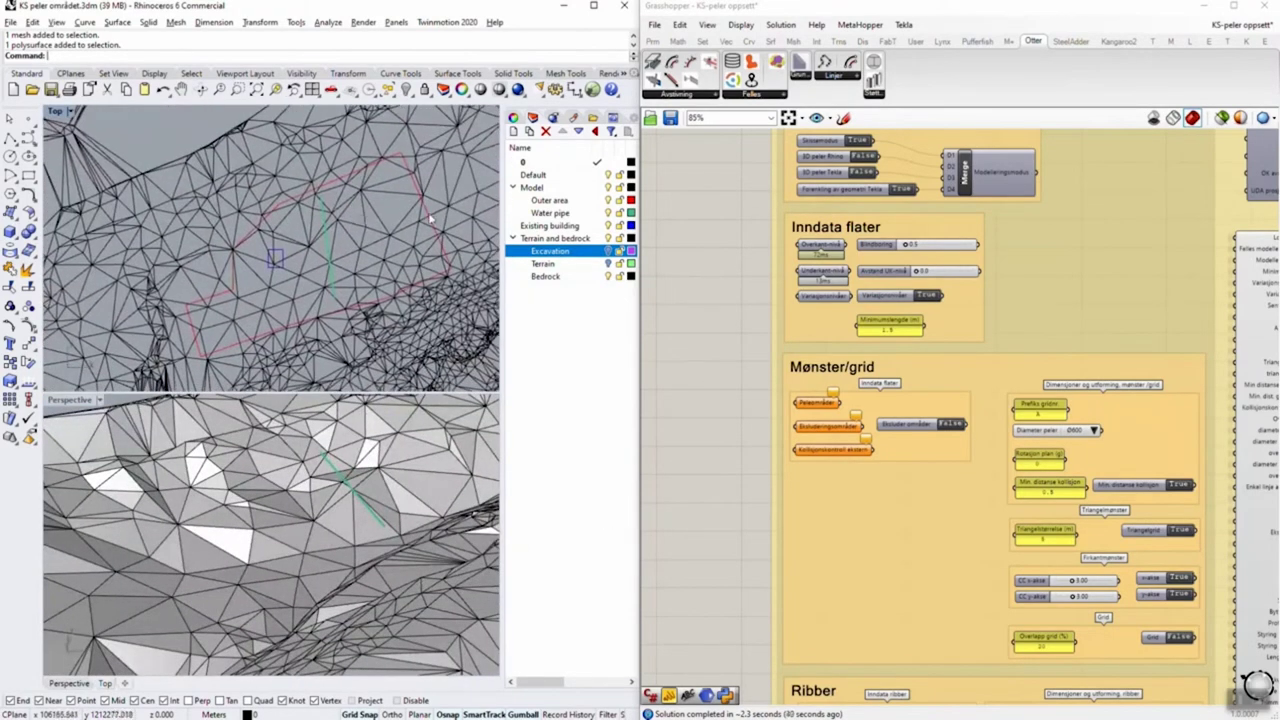
right_click_drag(1008, 490, 946, 322)
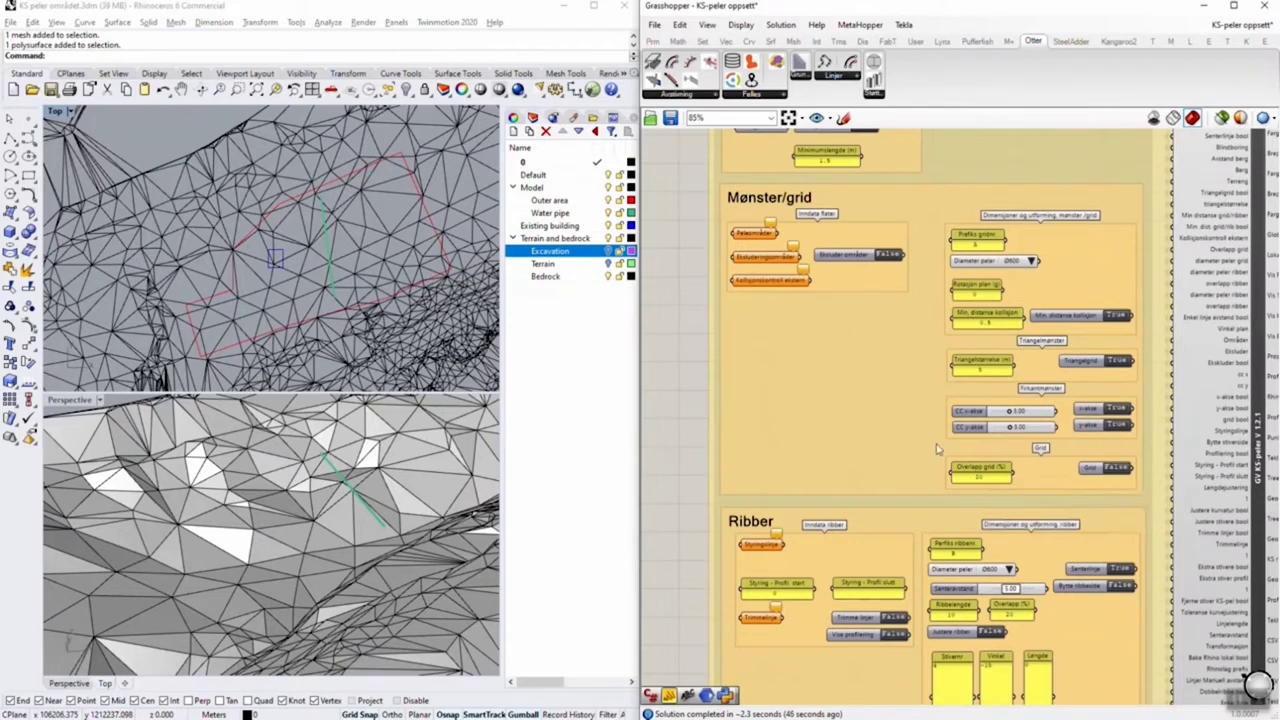
left_click(436, 232)
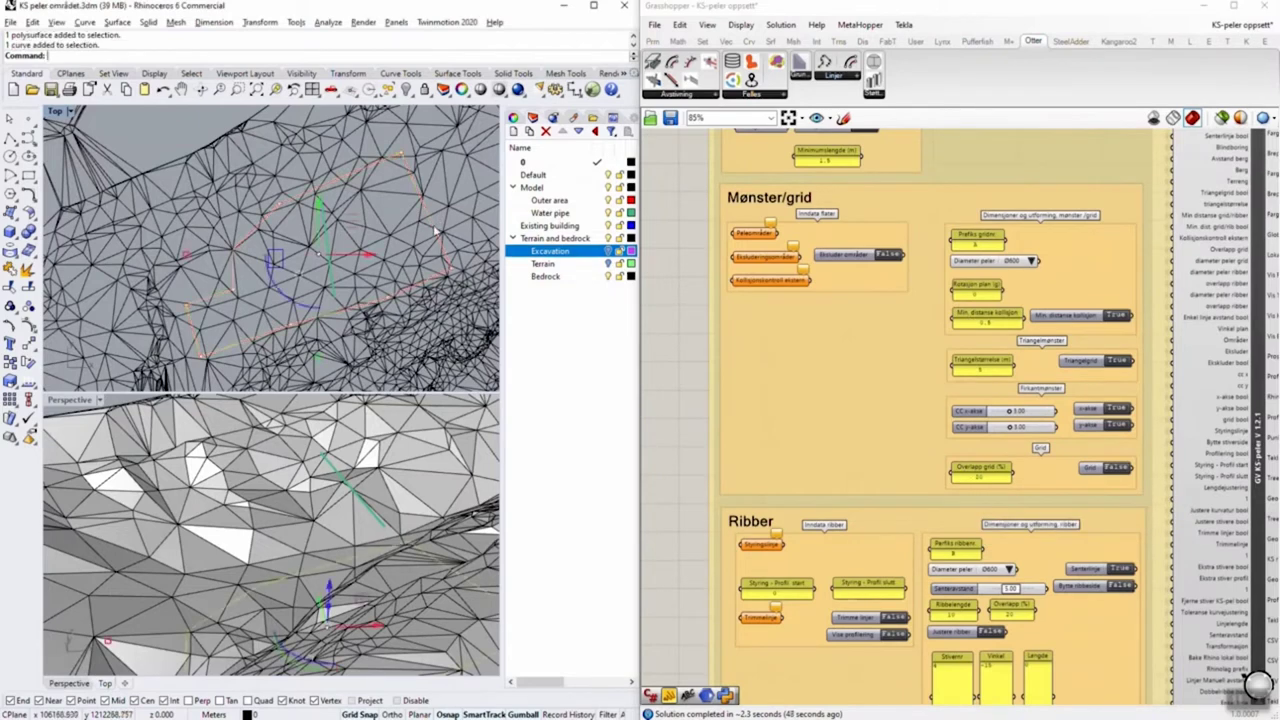
right_click(762, 239)
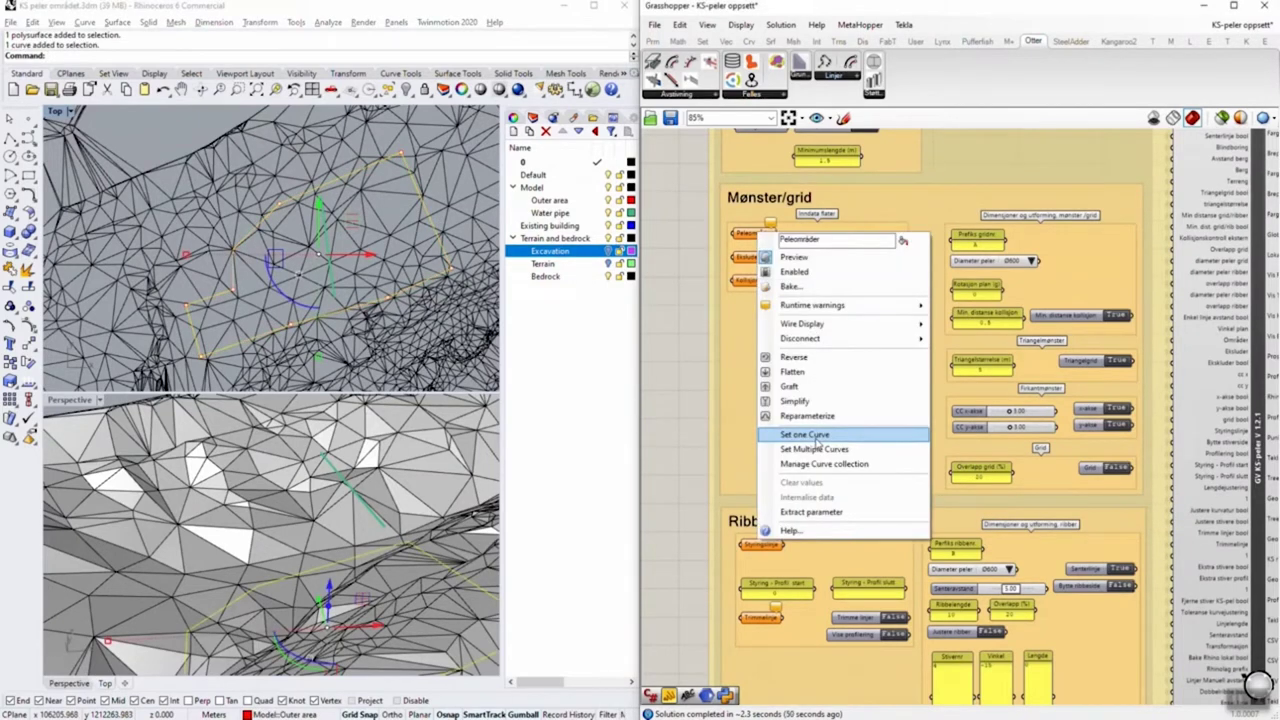
left_click(806, 436)
- Examine the water pipe within the pile area, then the triangle grid toggle and the plan rotation panel under Mønster/grid
scroll(357, 226, "up", 5)
right_click_drag(381, 216, 285, 254)
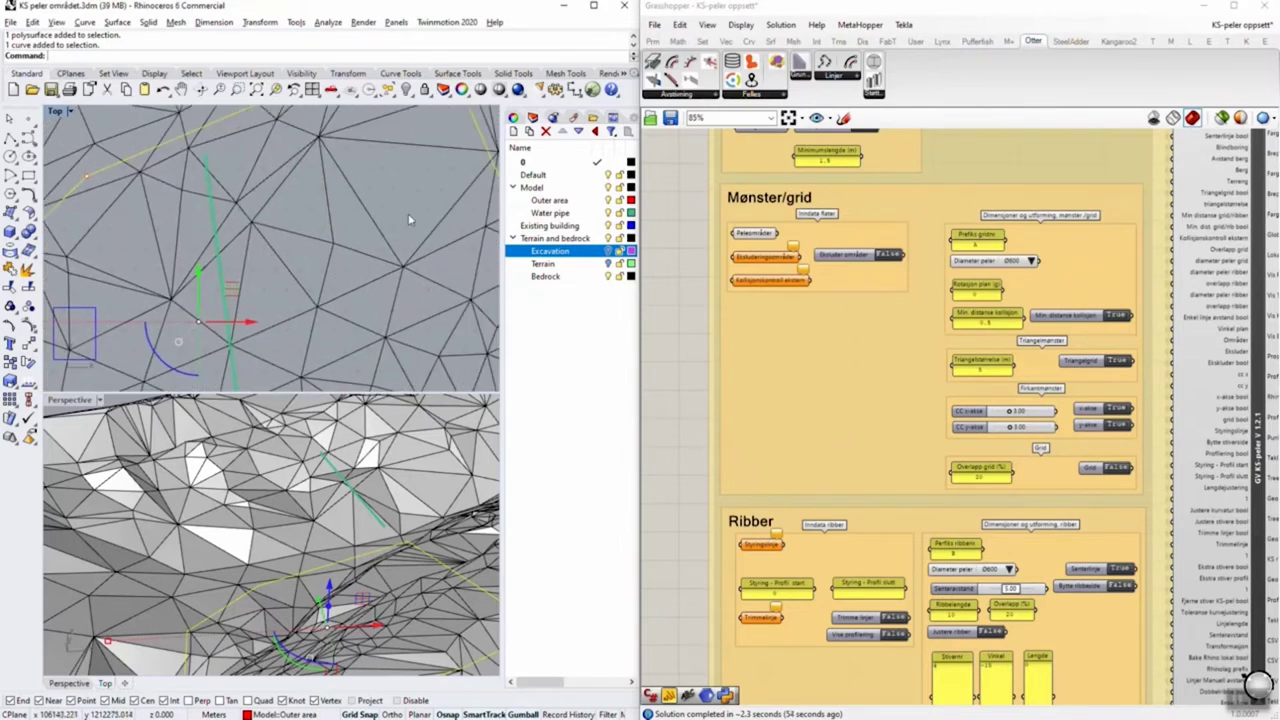
left_click(1121, 367)
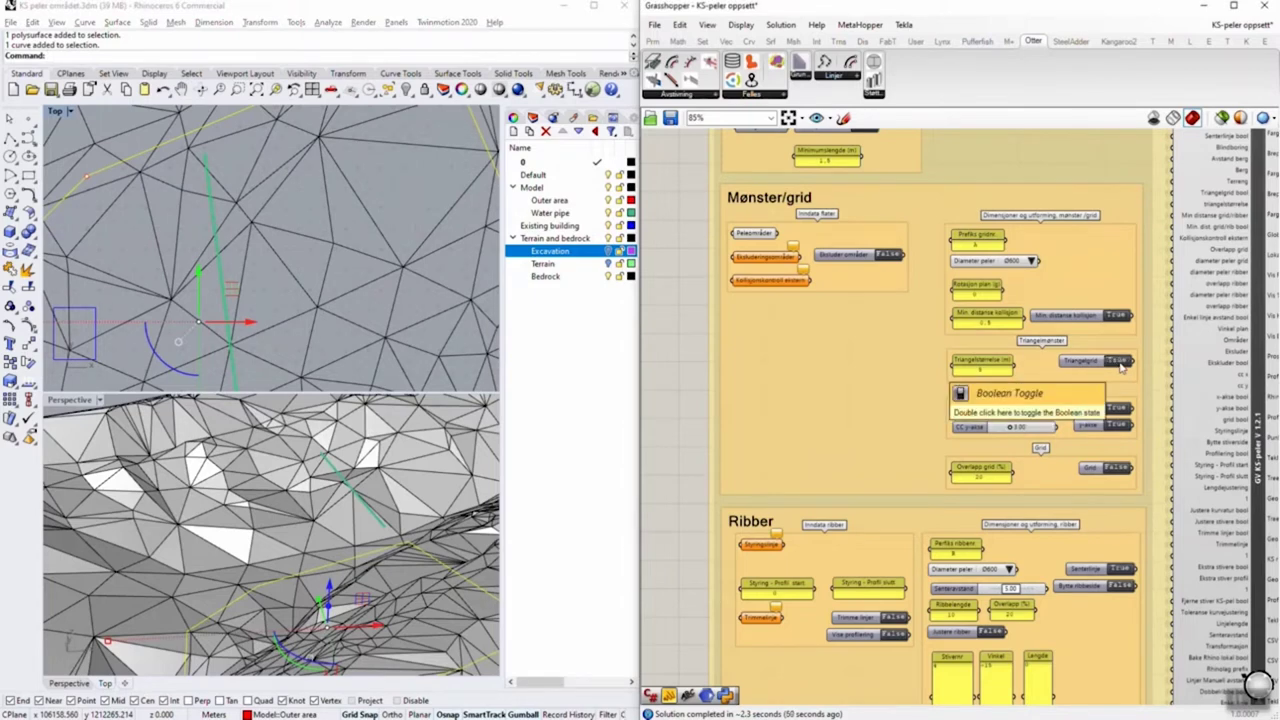
left_click(975, 293)
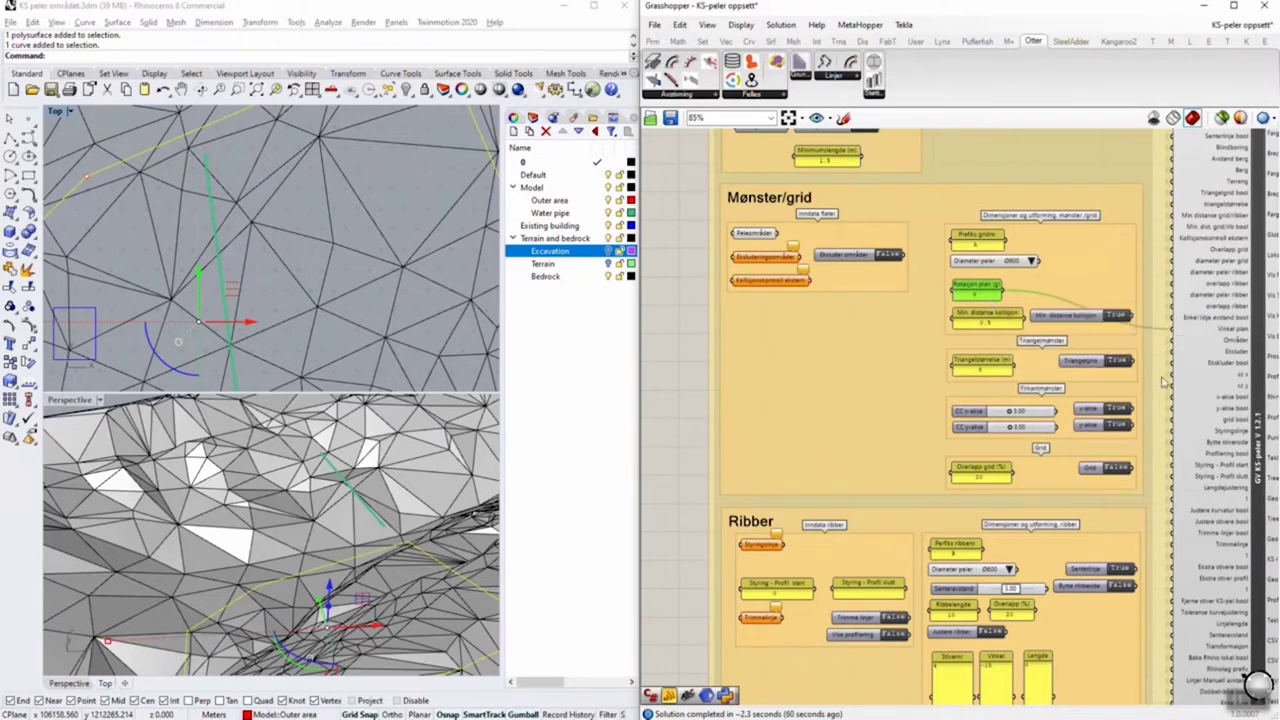
- Set the Triangelgrid toggle to False and the plan rotation to 27 under Mønster/grid
double_click(984, 297)
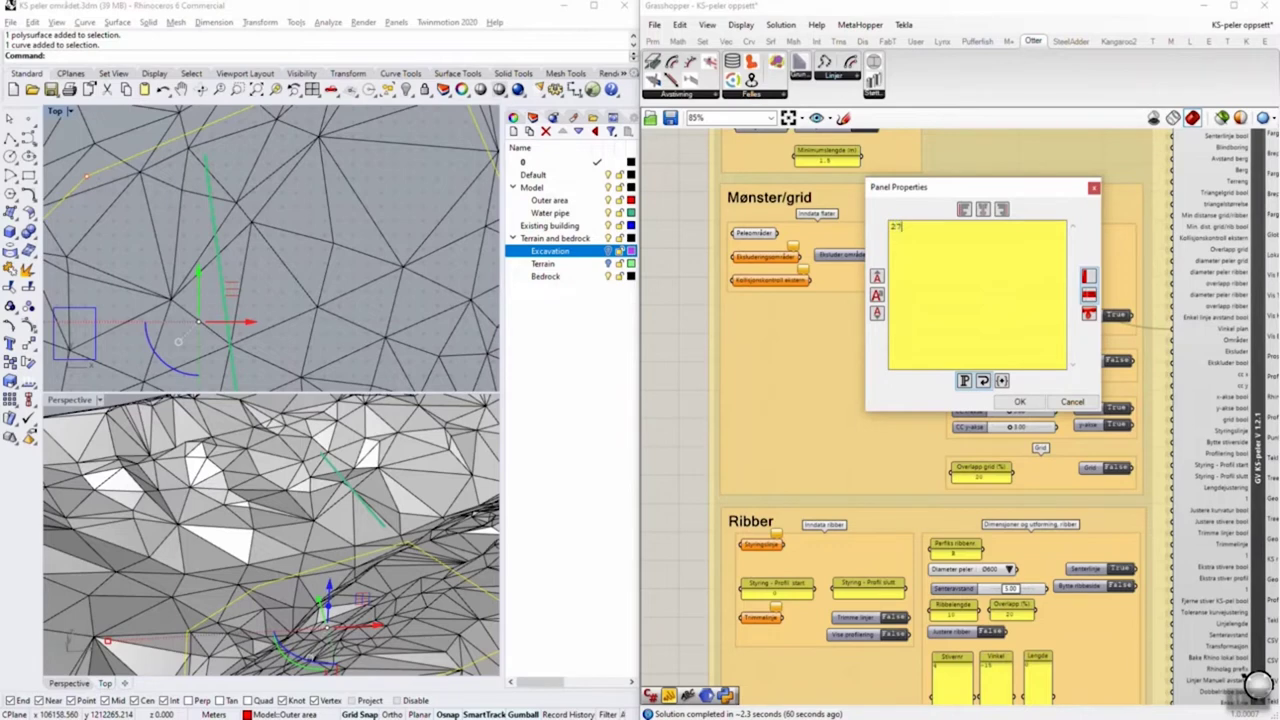
left_click(1019, 401)
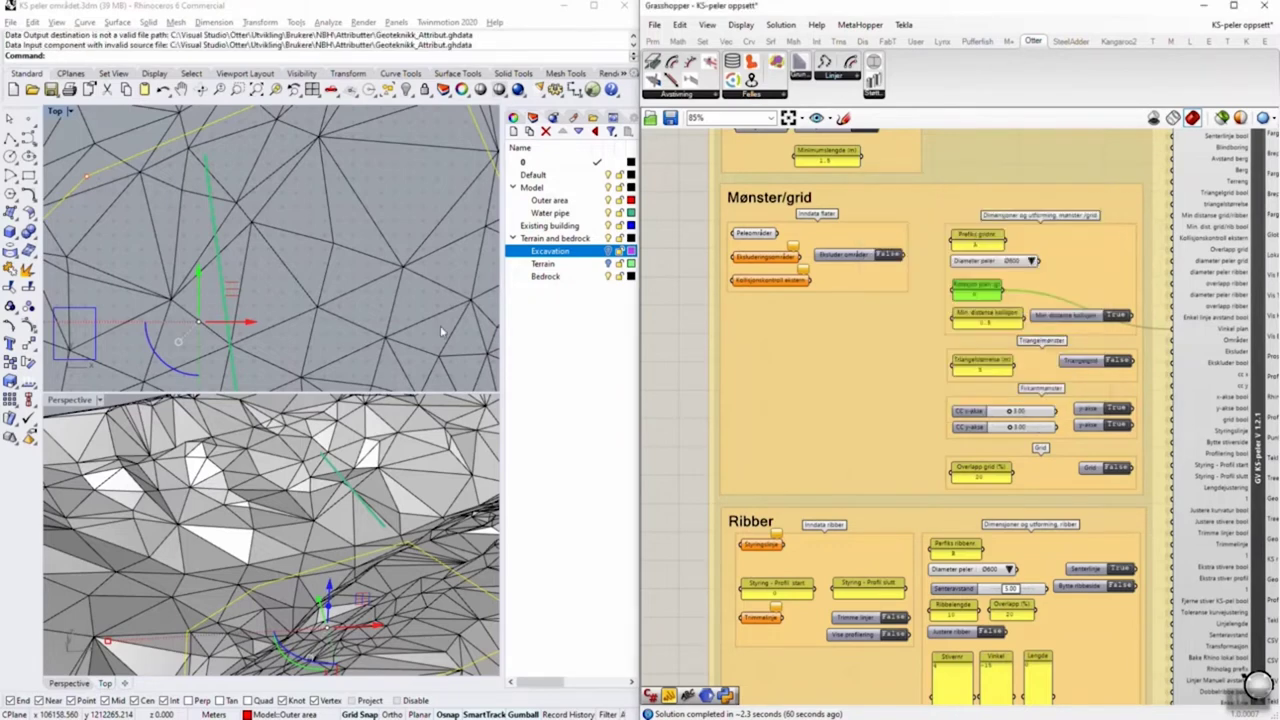
scroll(388, 331, "down", 5)
scroll(397, 360, "up", 7)
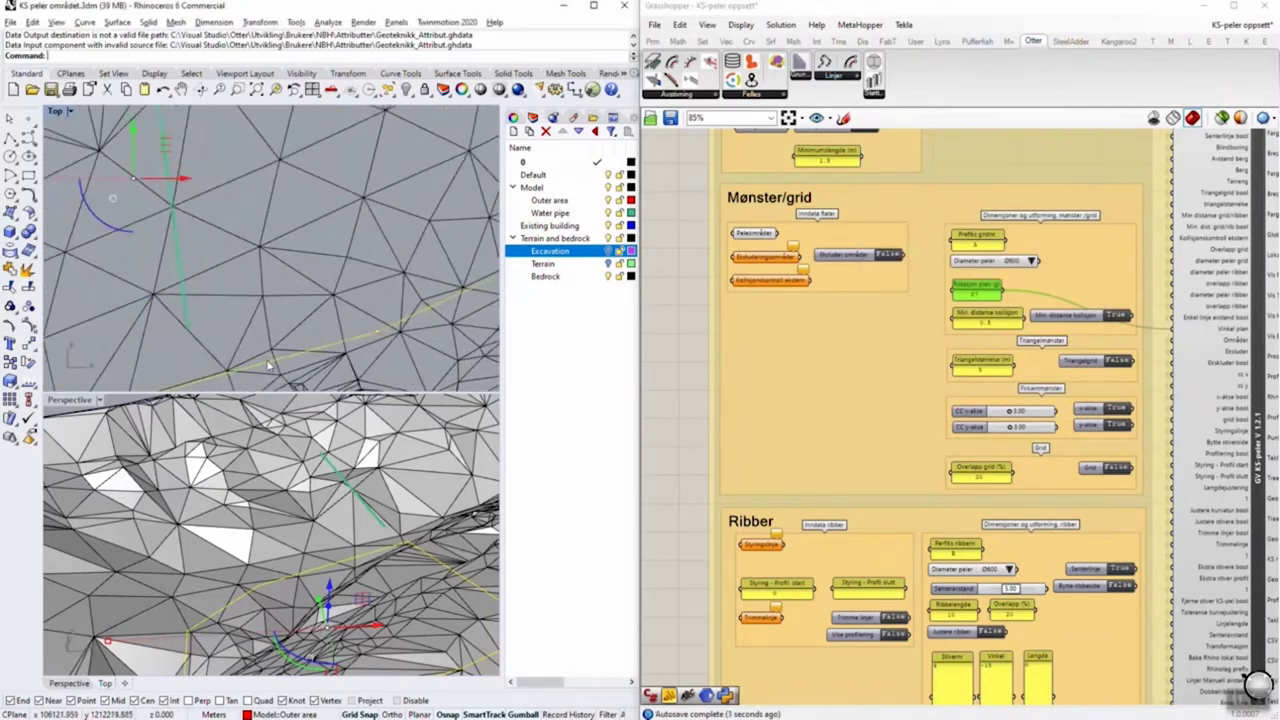
mouse_move(442, 300)
right_mouse_down()
mouse_move(318, 360)
mouse_move(429, 321)
right_mouse_up()
scroll(435, 310, "down", 5)
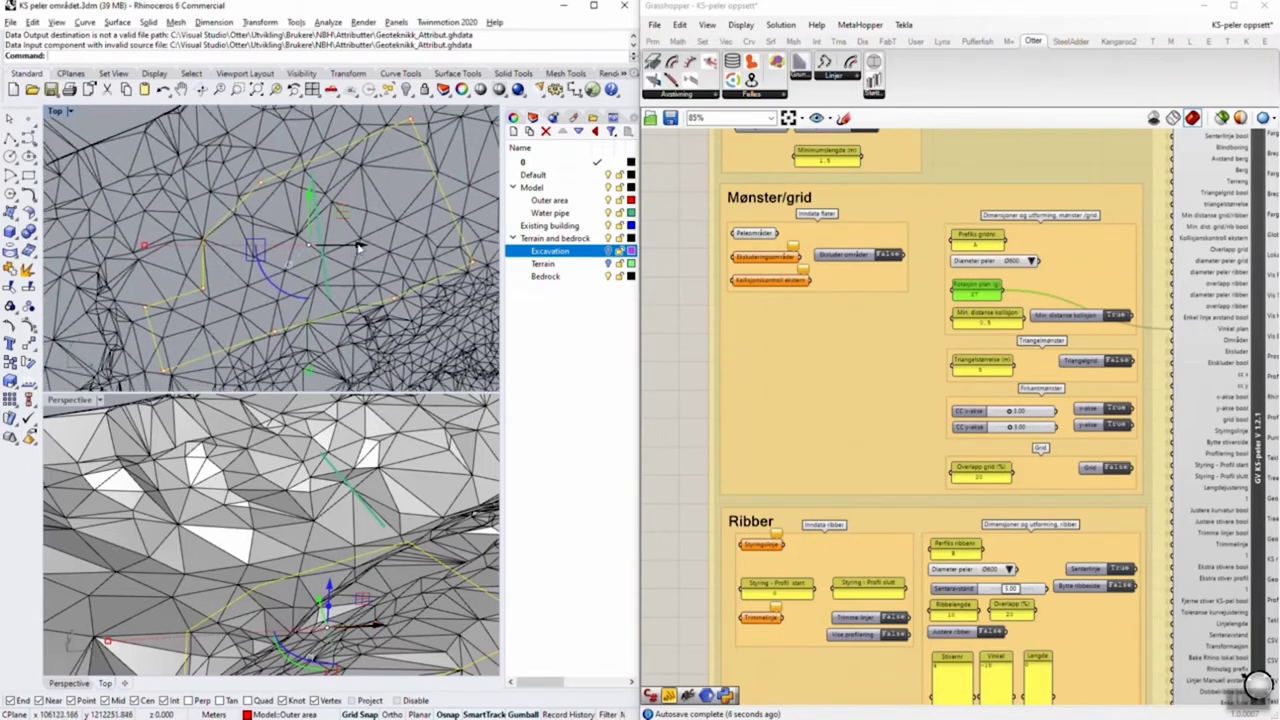
- Set the plan rotation to 26 and switch the Grid toggle to True under Mønster/grid
left_click(990, 297)
double_click(990, 293)
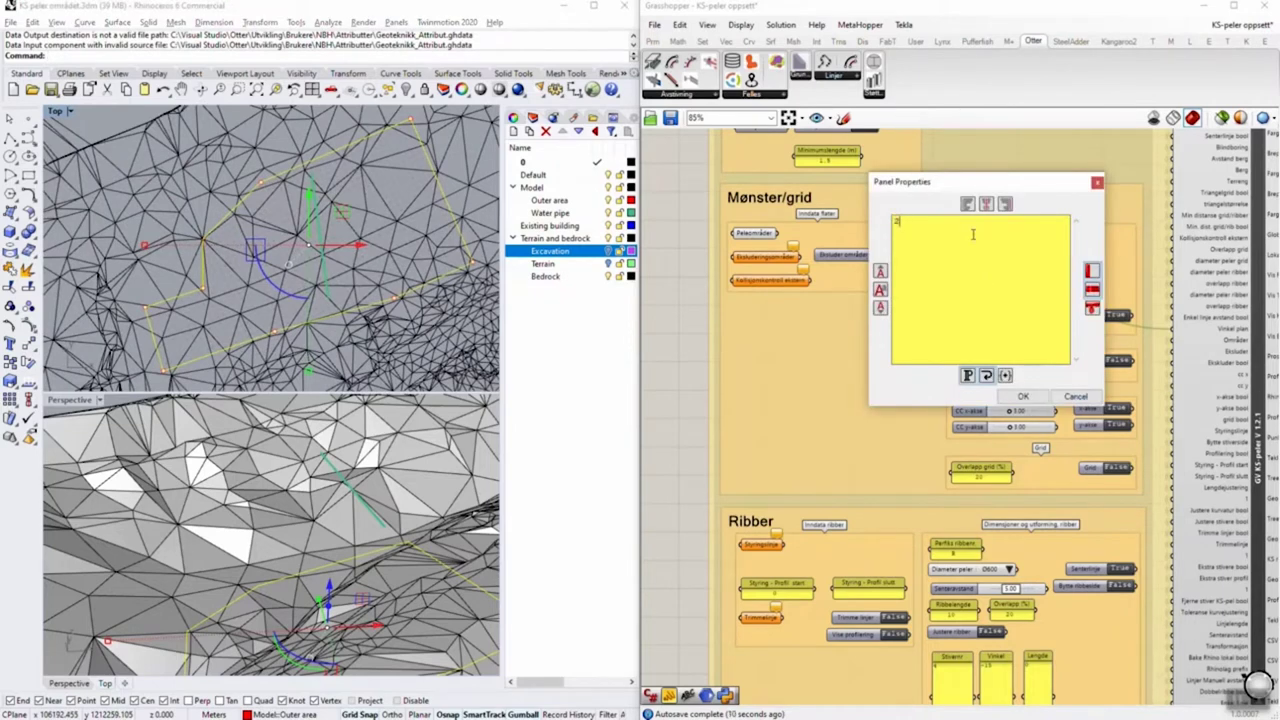
left_click(1023, 396)
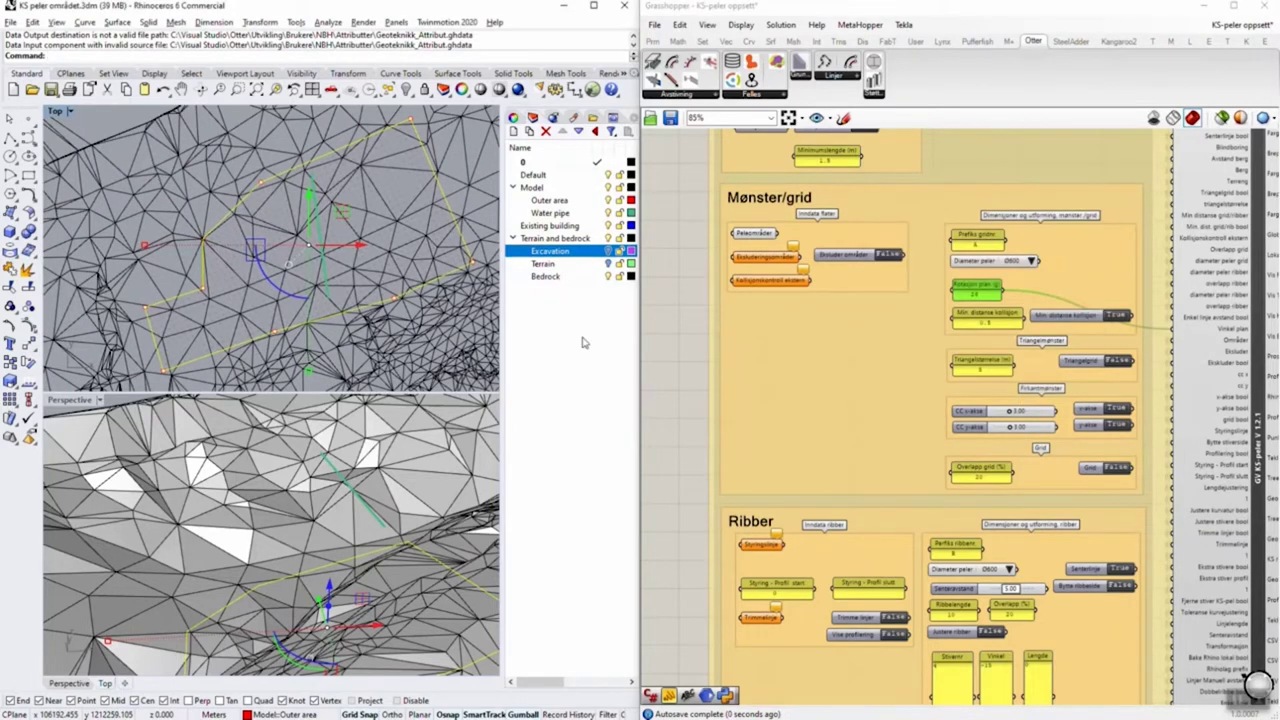
scroll(452, 284, "up", 3)
right_click_drag(366, 236, 395, 248)
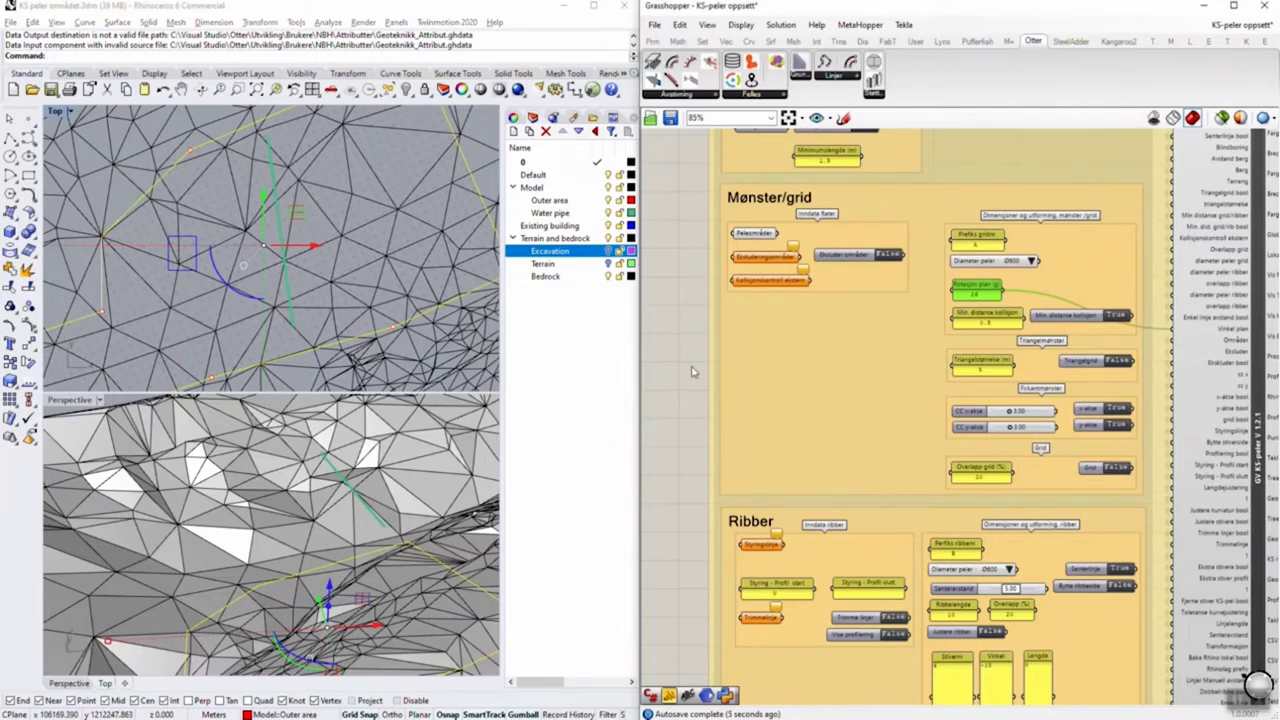
scroll(340, 296, "up", 3)
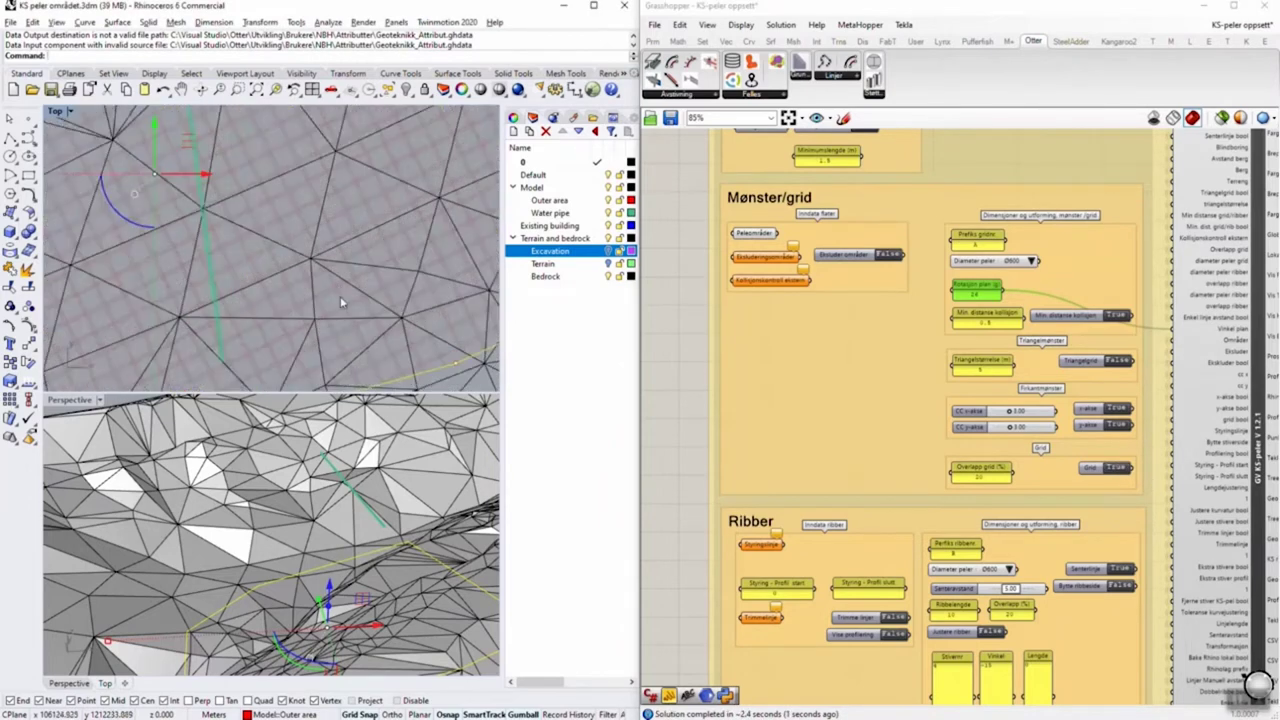
scroll(1017, 414, "up", 4)
- Set both the CC x-akse and CC y-akse spacings of the square pattern to 4
double_click(1013, 413)
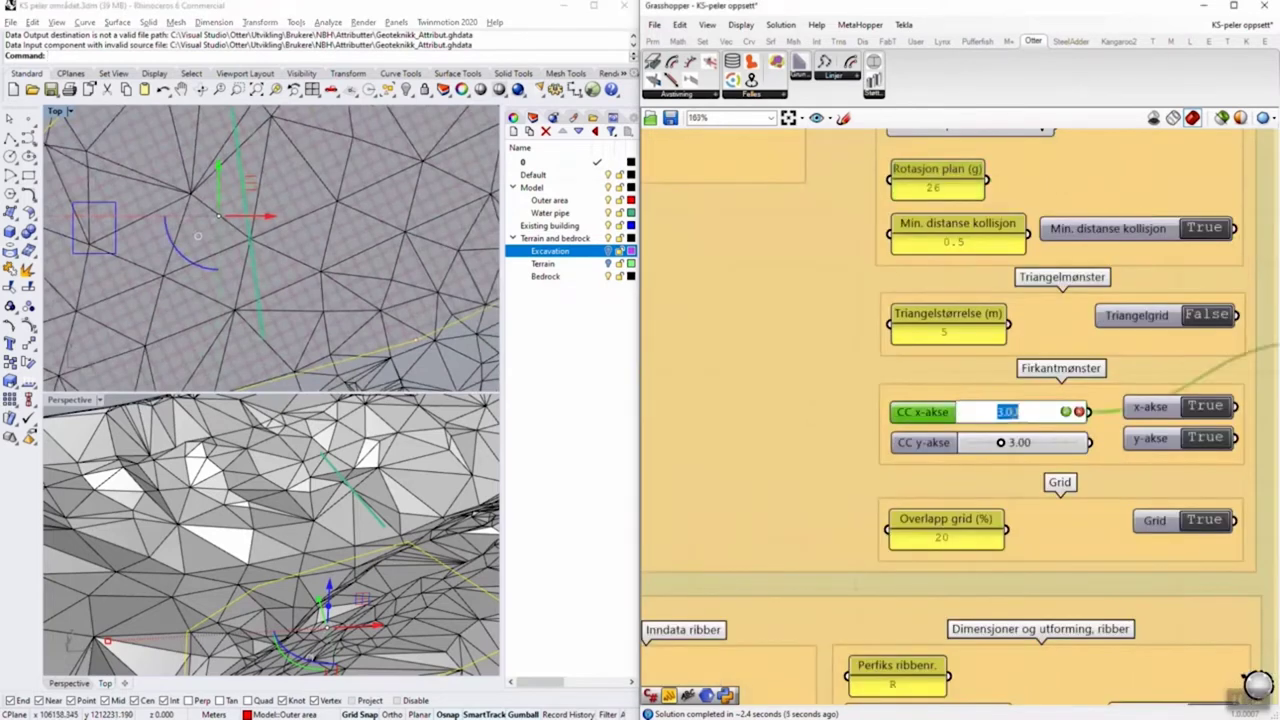
type("4")
key("Return")
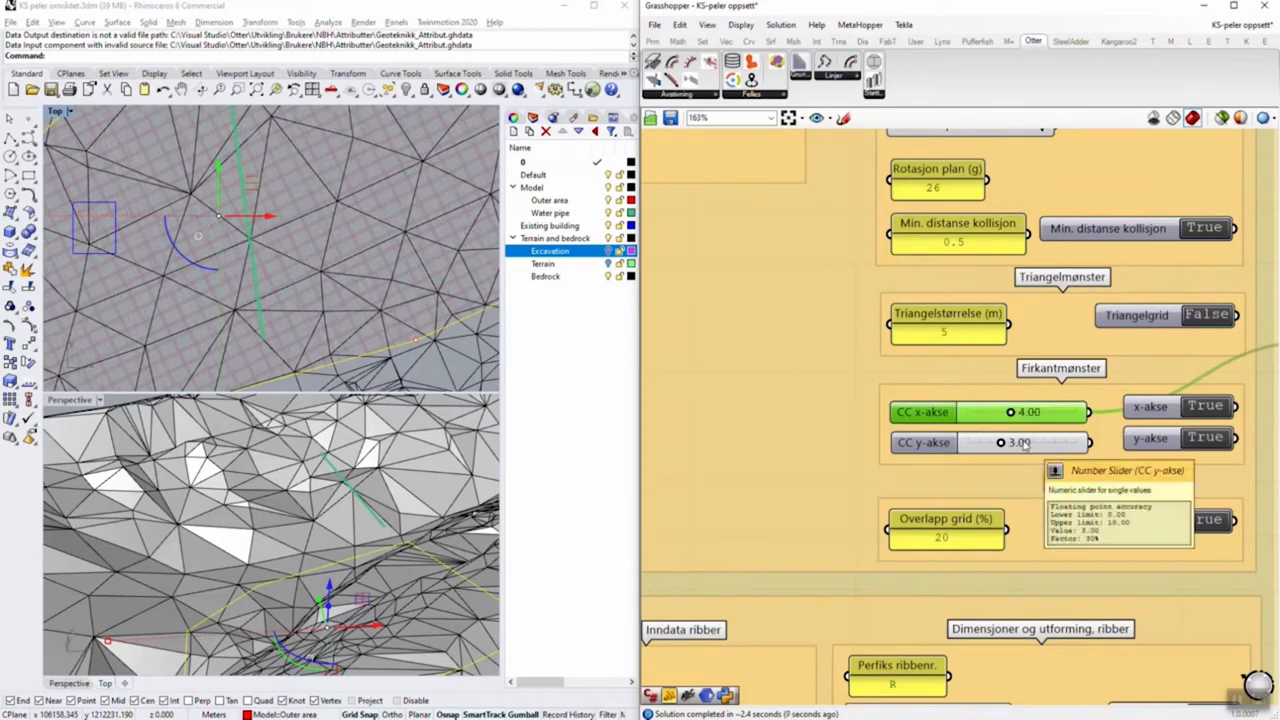
left_click(1020, 446)
double_click(1020, 446)
type("4")
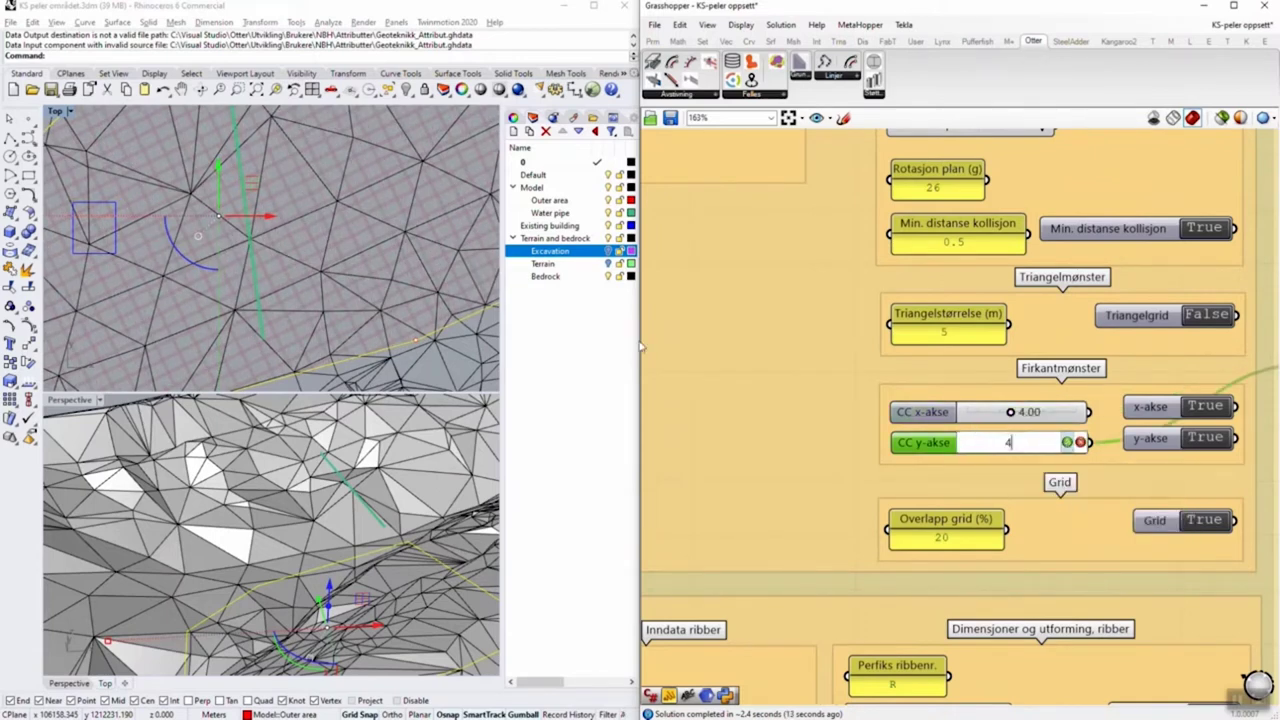
key("Return")
- Set the pile diameter for the Mønster/grid section to Ø800 and clear the Rhino curve selection
right_click_drag(809, 254, 811, 403)
scroll(812, 398, "down", 3)
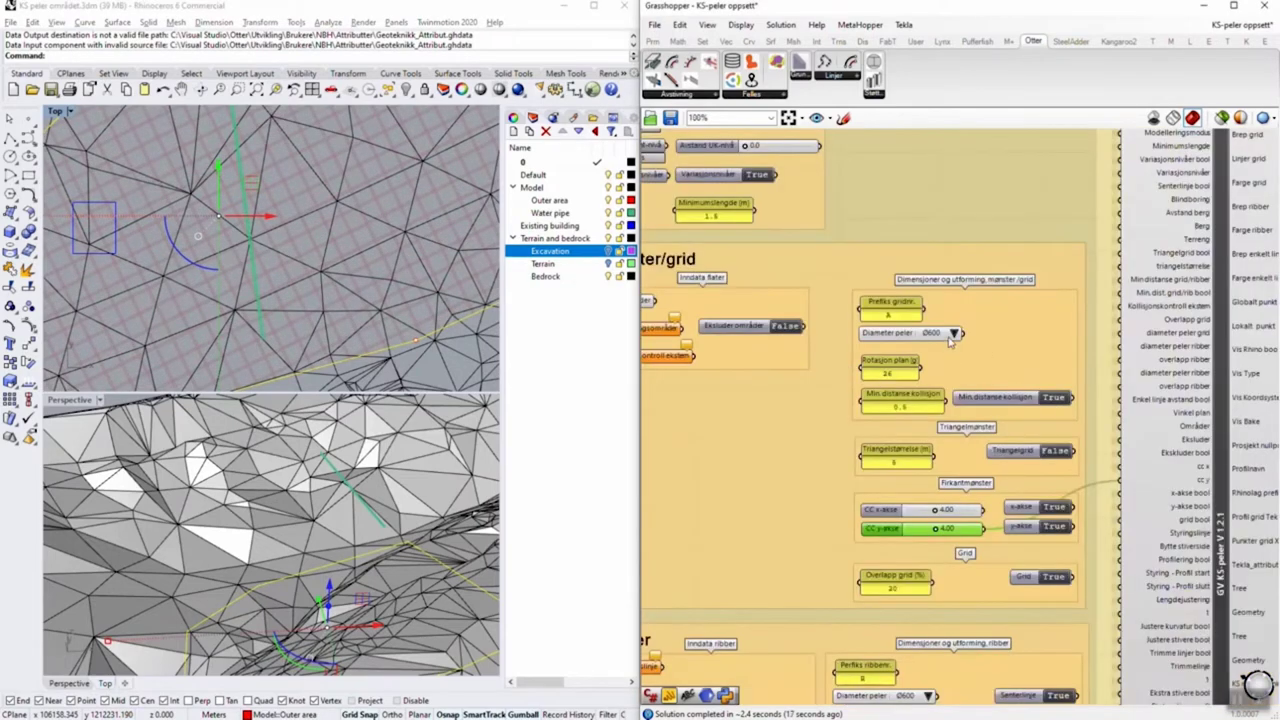
left_click(954, 334)
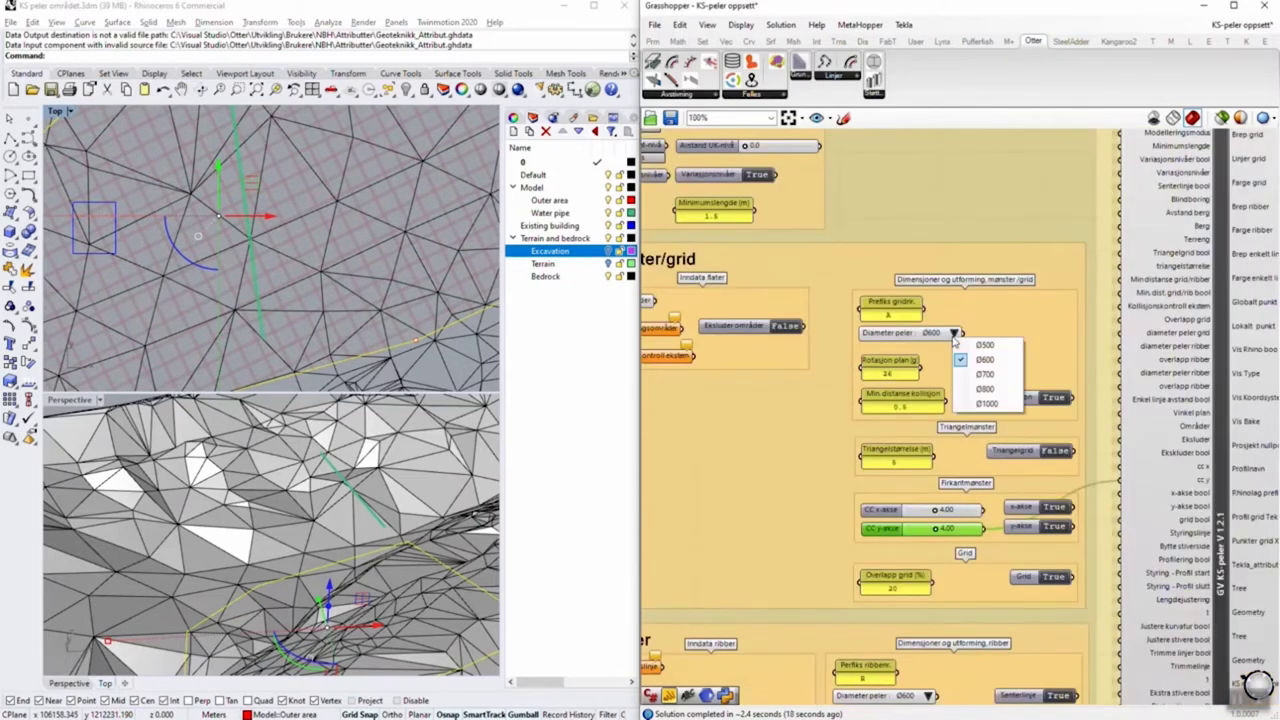
left_click(995, 389)
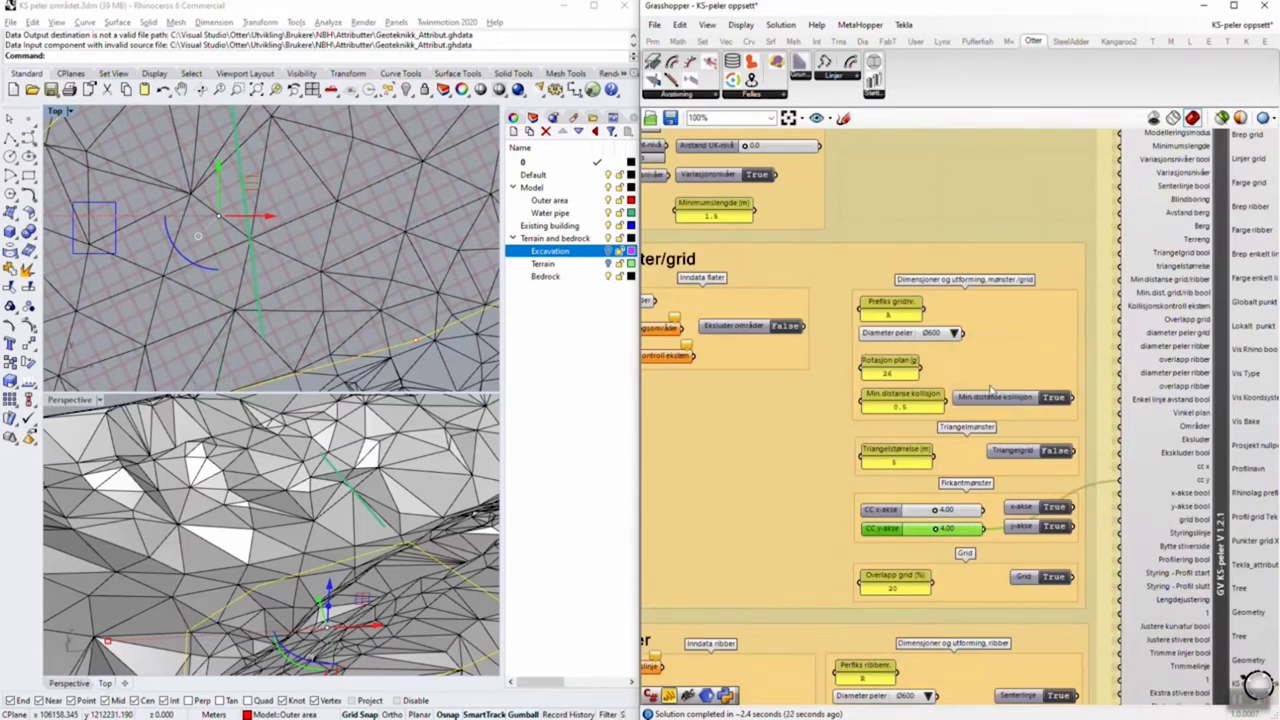
scroll(390, 307, "up", 7)
right_click_drag(239, 292, 367, 213)
scroll(330, 215, "down", 11)
left_click(378, 188)
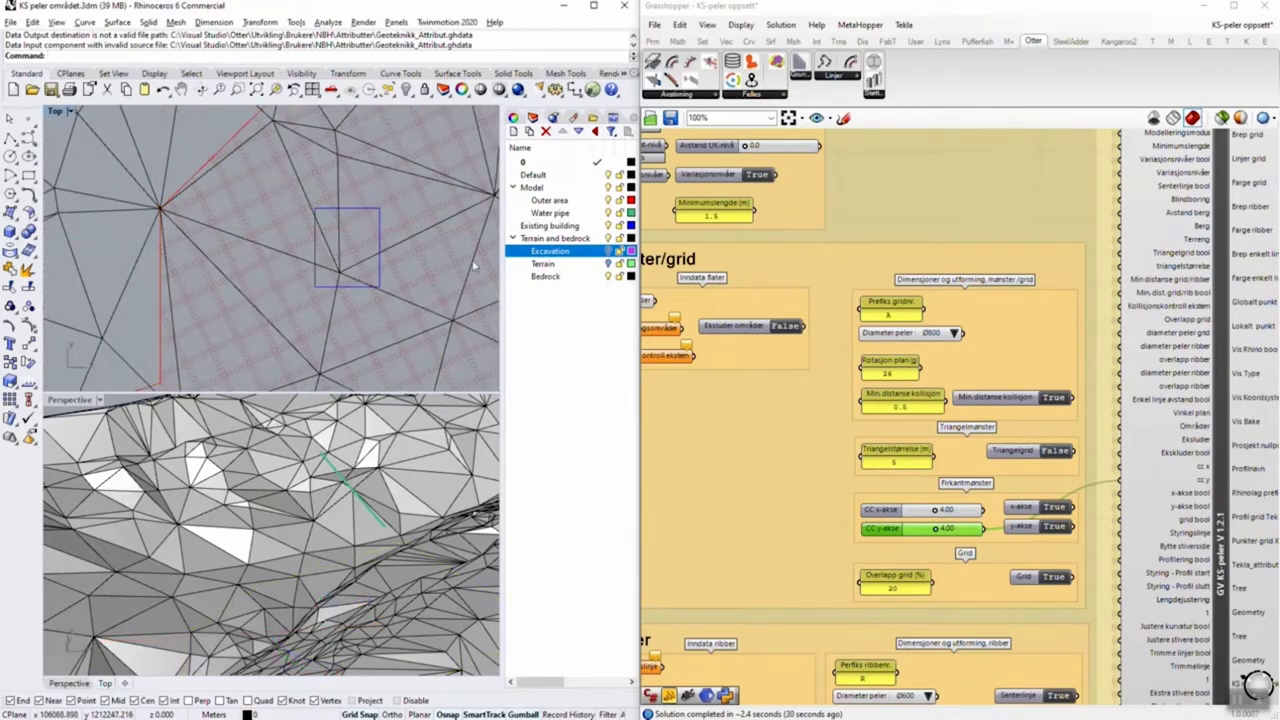
- Assign the blue existing building curve as the single curve of Ekskluderingsområder and set the Ekskluder områder toggle to True
right_click_drag(728, 409, 820, 371)
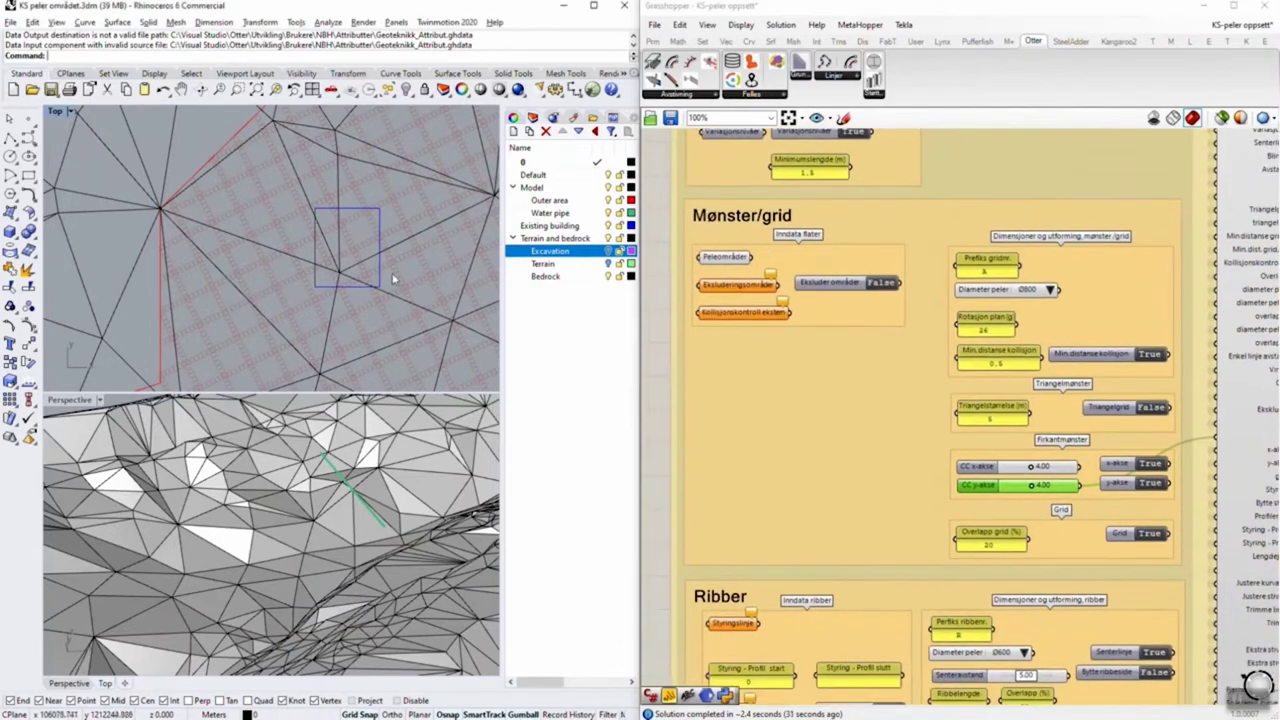
left_click(380, 285)
right_click(714, 285)
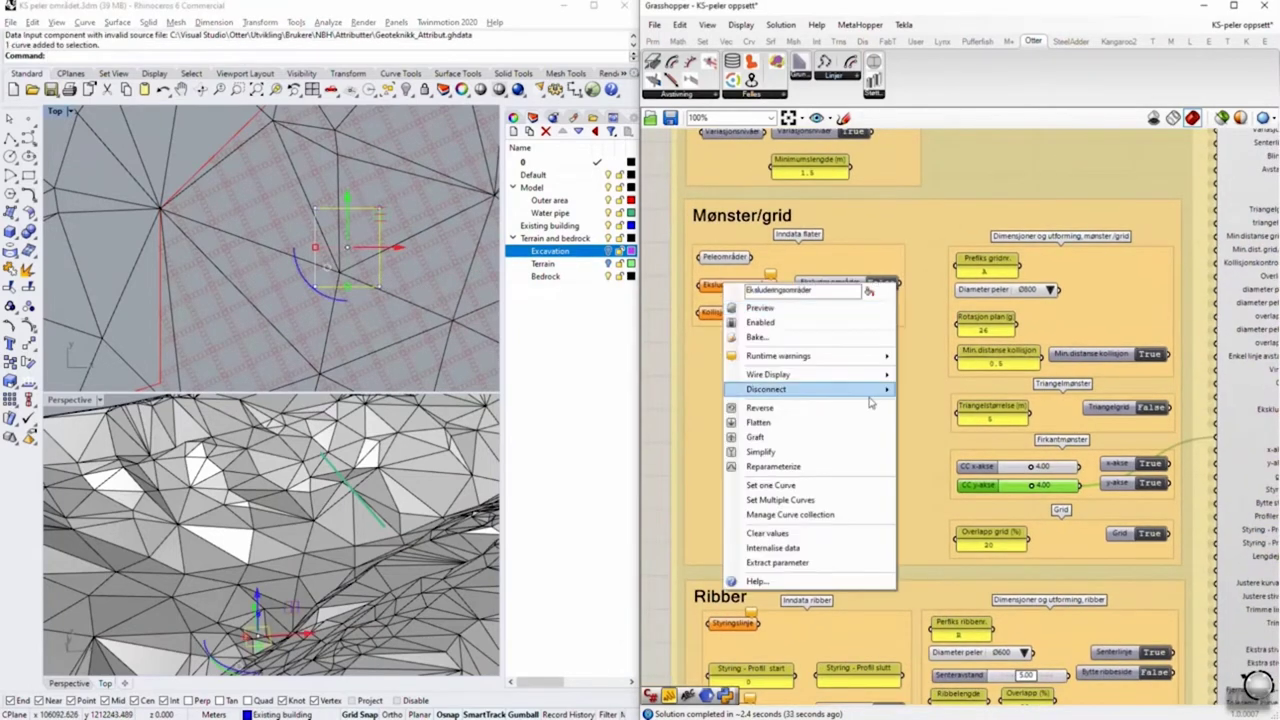
left_click(869, 485)
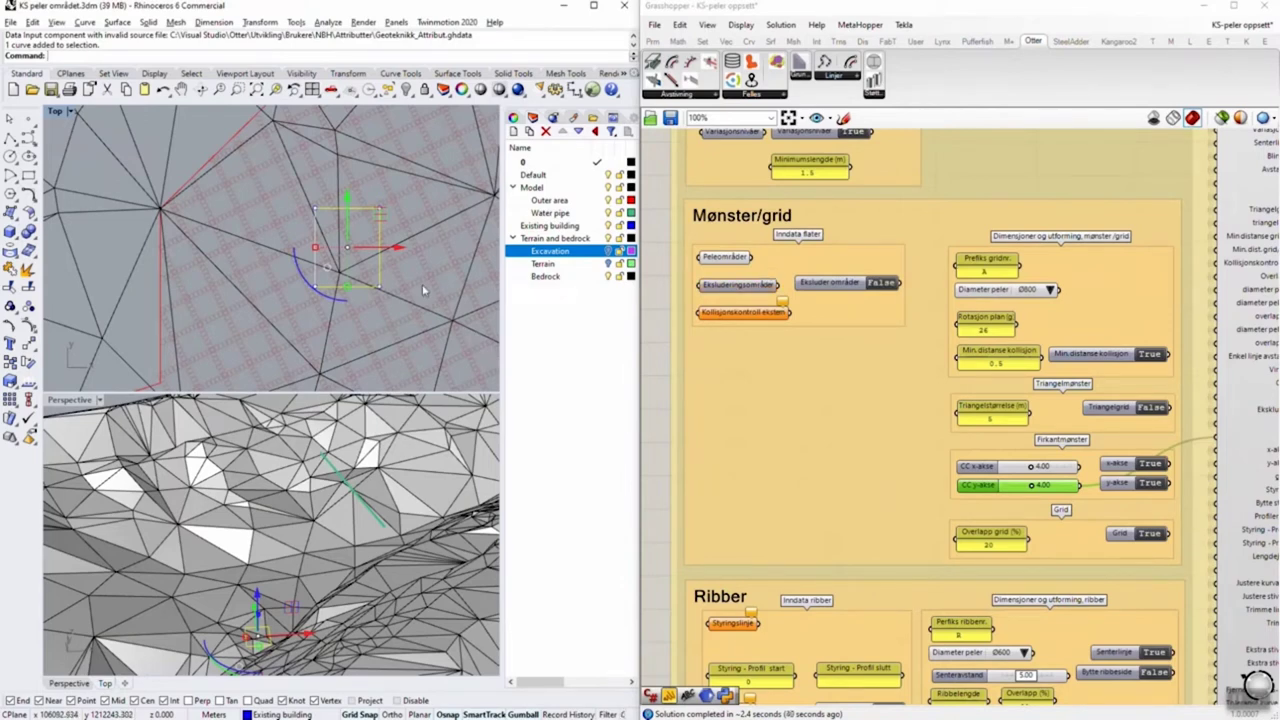
left_click(876, 286)
double_click(880, 284)
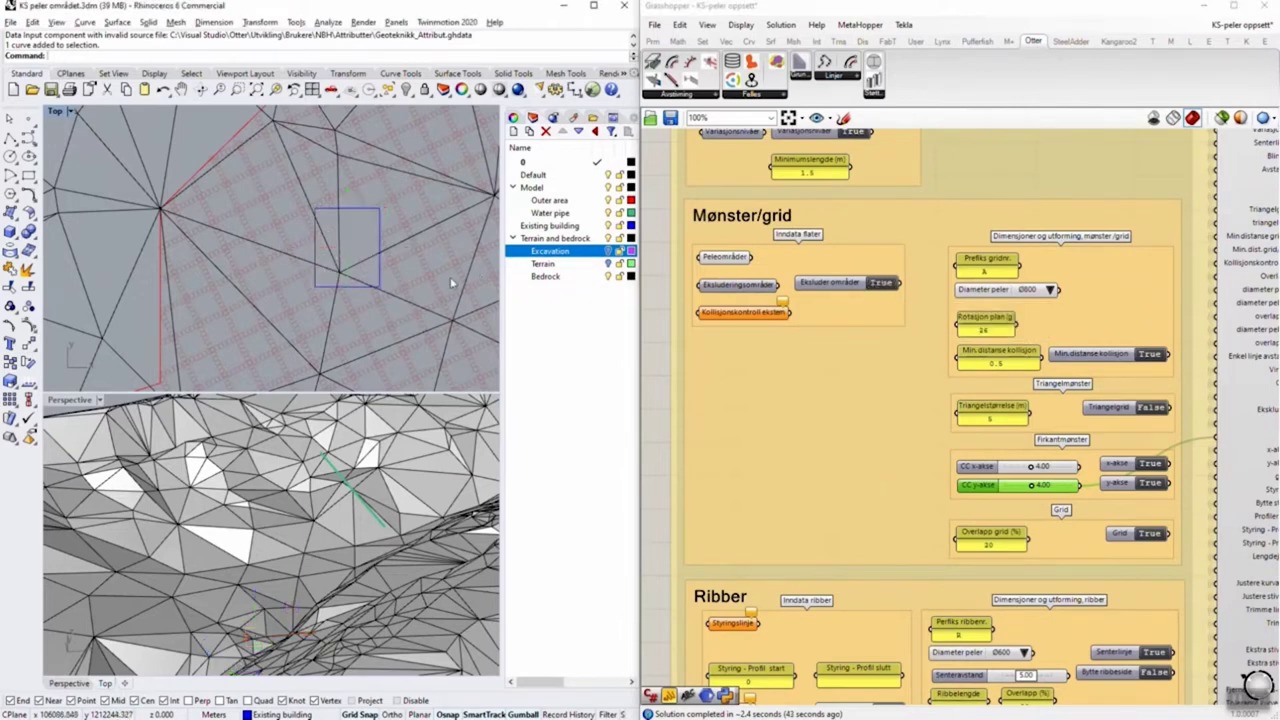
scroll(455, 288, "down", 5)
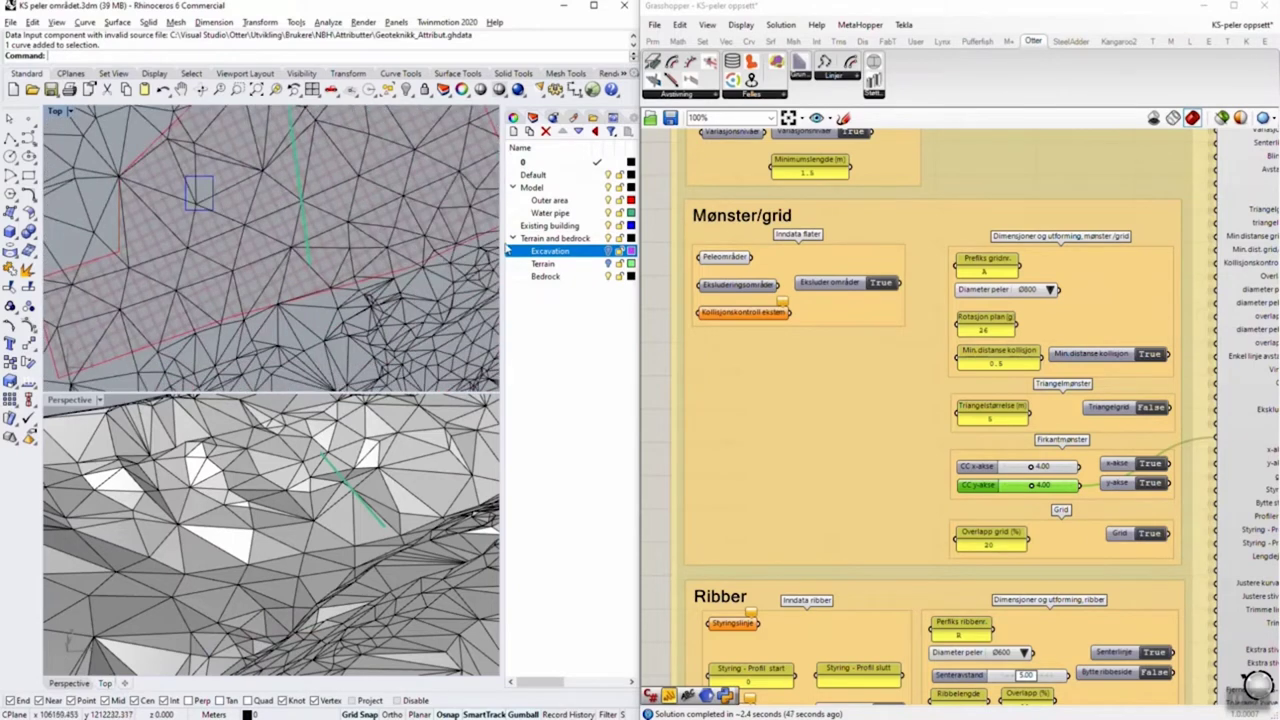
scroll(890, 359, "down", 1)
right_click_drag(390, 293, 416, 345)
- Set the pile diameter for the Ribber section to Ø800
right_click_drag(847, 591, 818, 197)
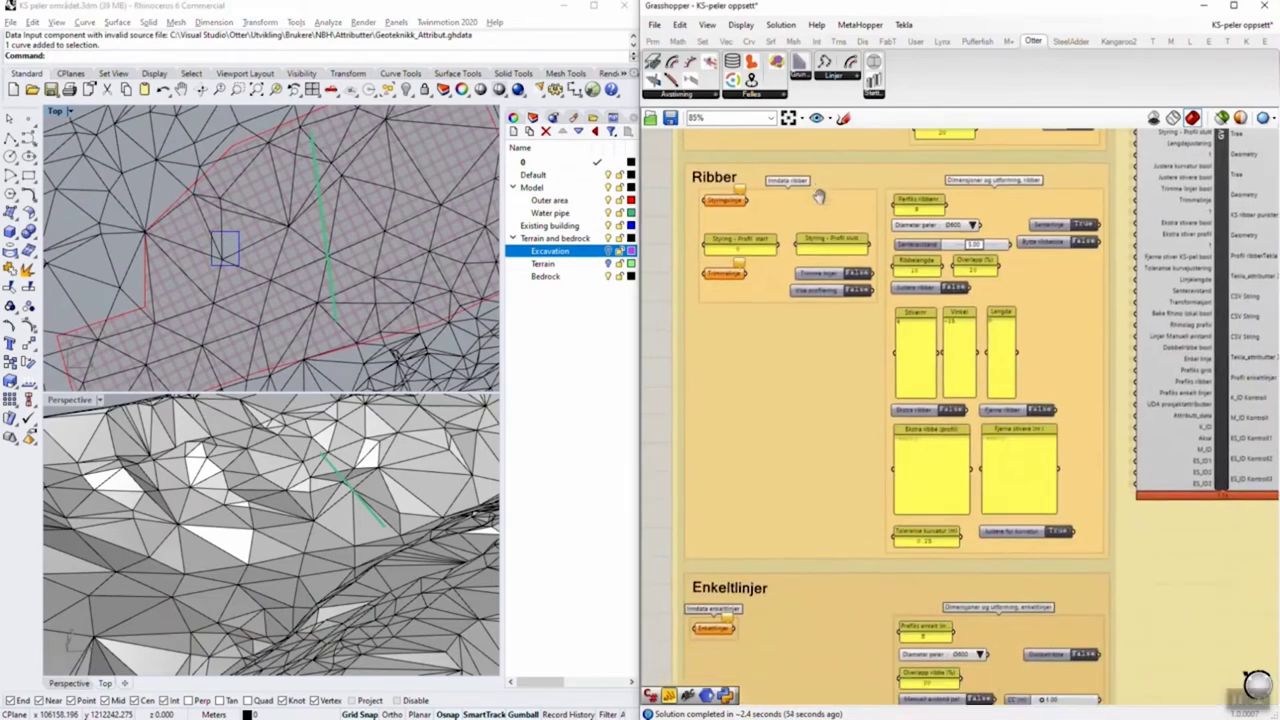
left_click(972, 226)
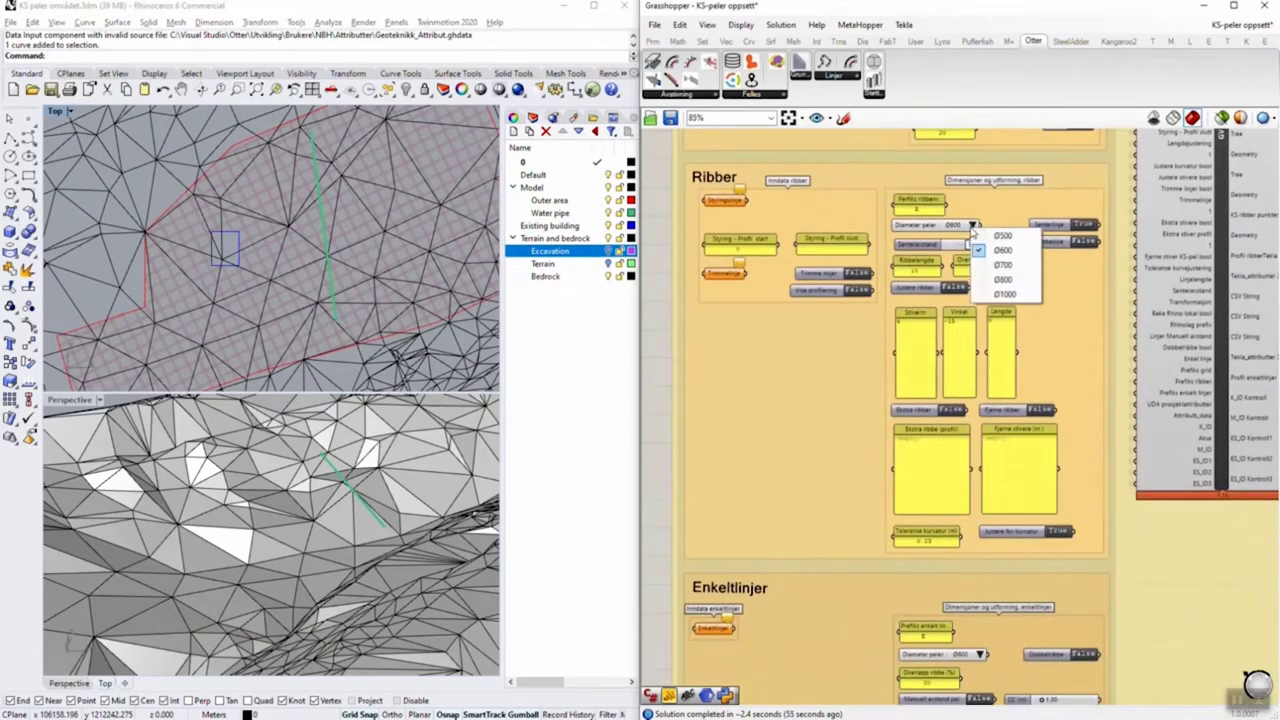
left_click(1008, 280)
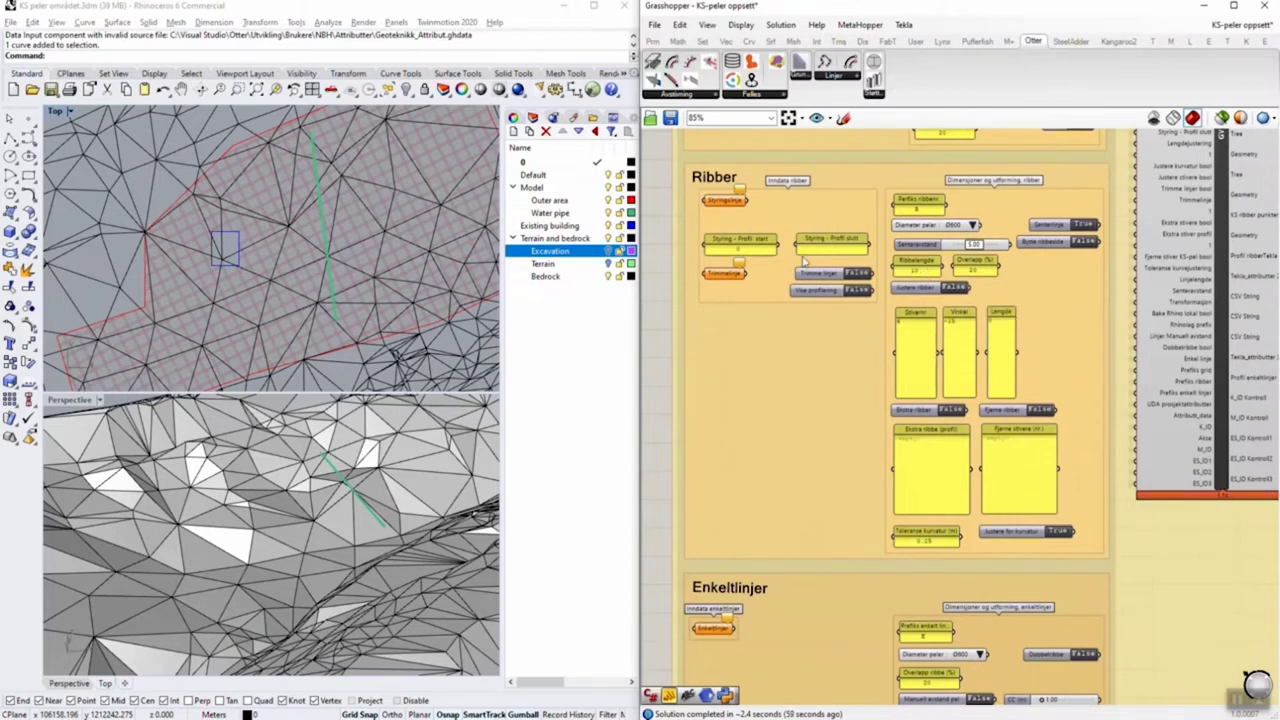
- Assign the green water pipe line as the single curve of the Styringslinje input under Ribber
scroll(304, 192, "up", 5)
left_click(308, 180)
left_click(350, 212)
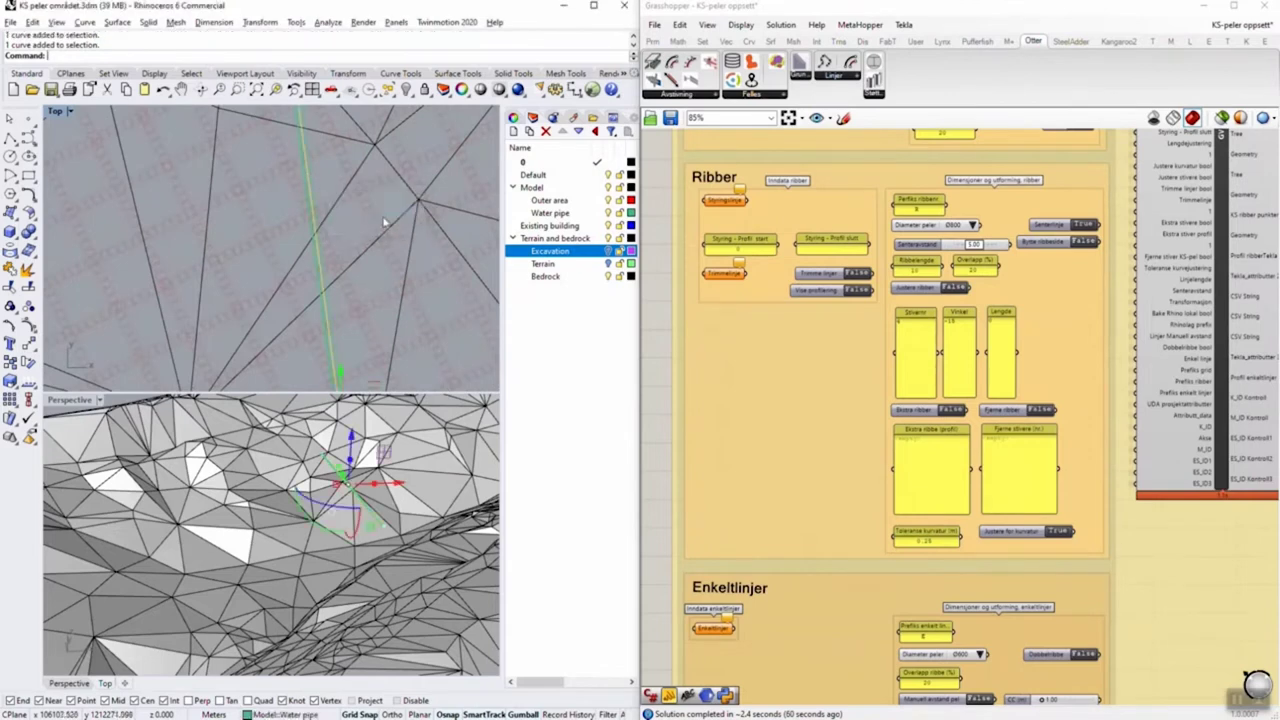
right_click(719, 202)
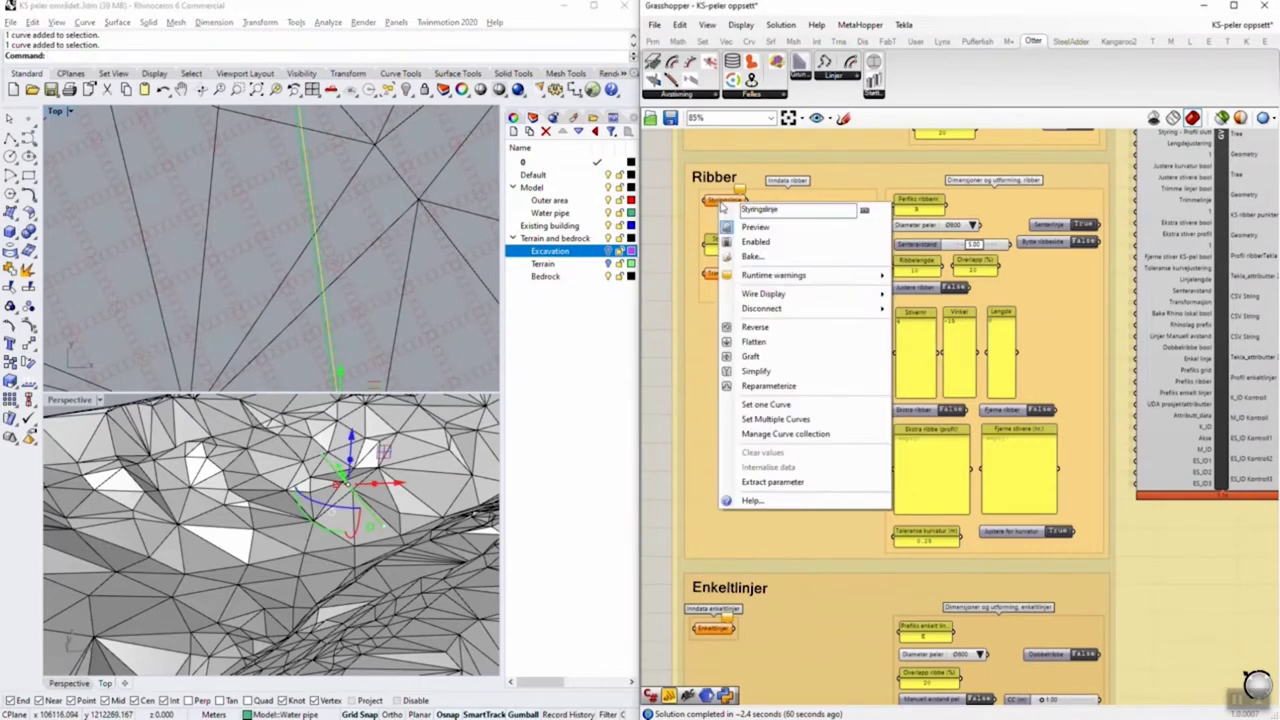
left_click(808, 405)
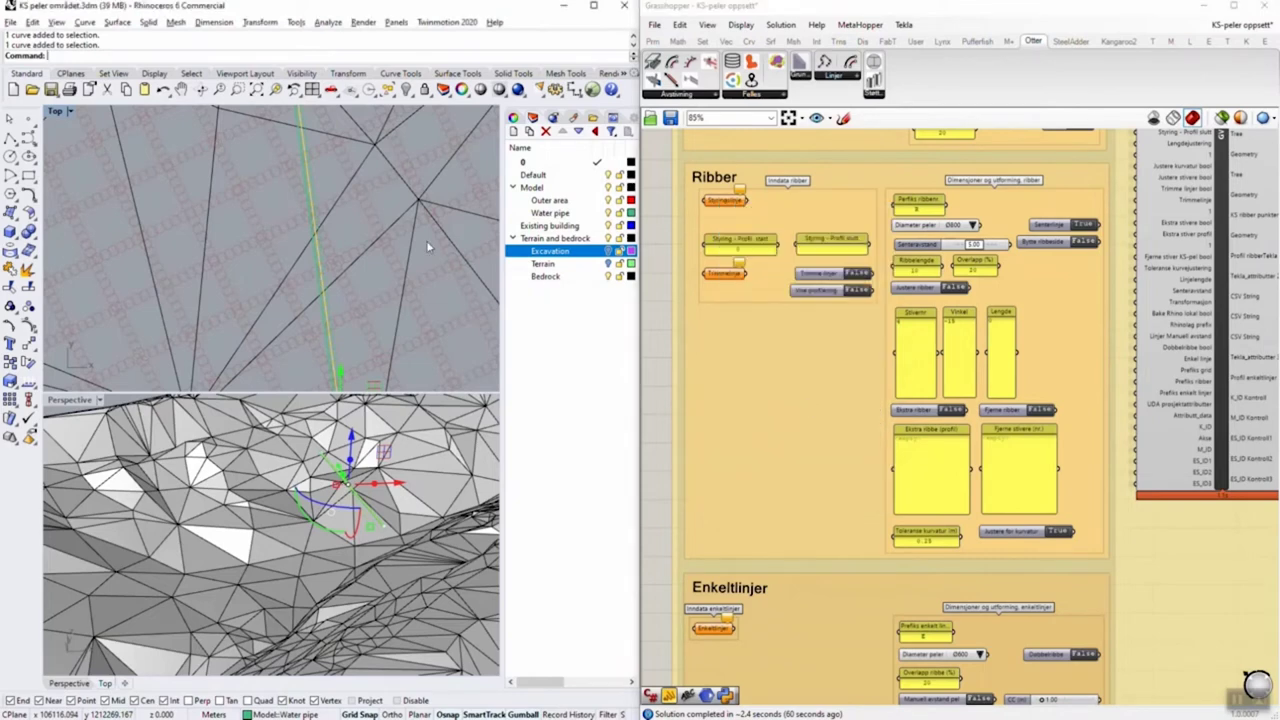
scroll(373, 249, "down", 9)
right_click_drag(367, 254, 312, 118)
scroll(335, 200, "down", 2)
right_click_drag(369, 197, 378, 239)
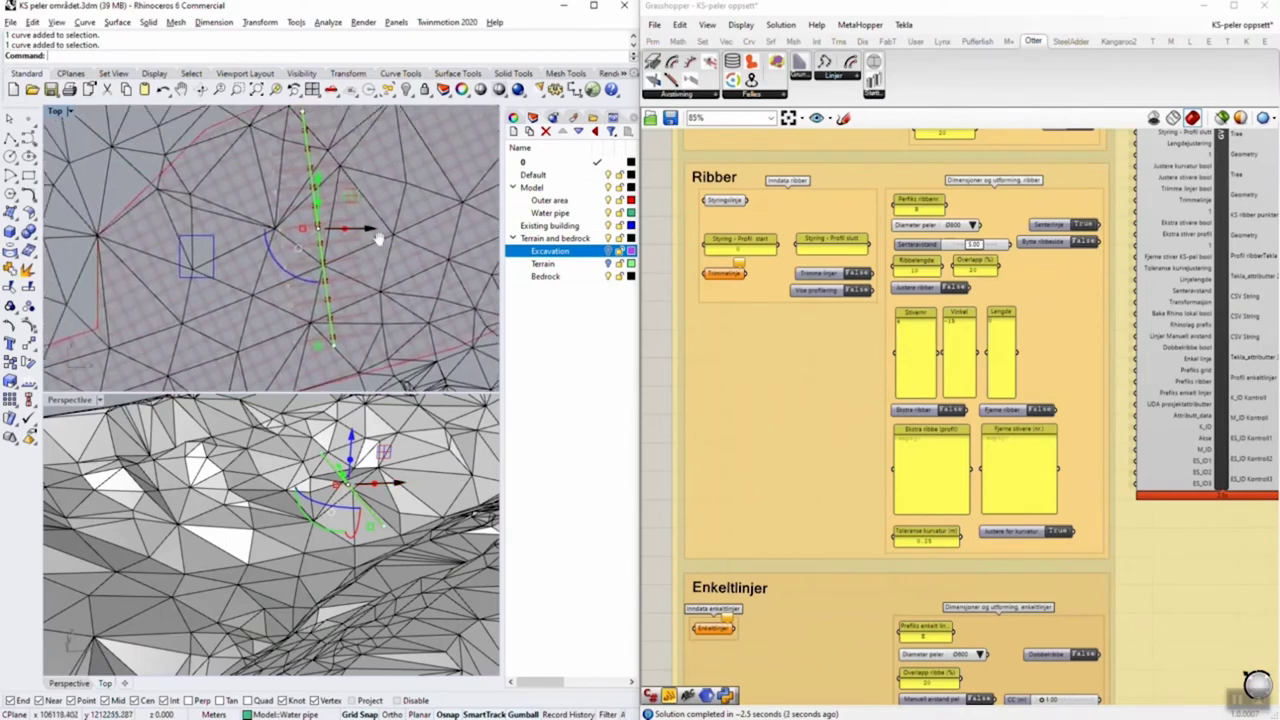
- Set the Ribbelengde value under Ribber to 12.5
double_click(927, 271)
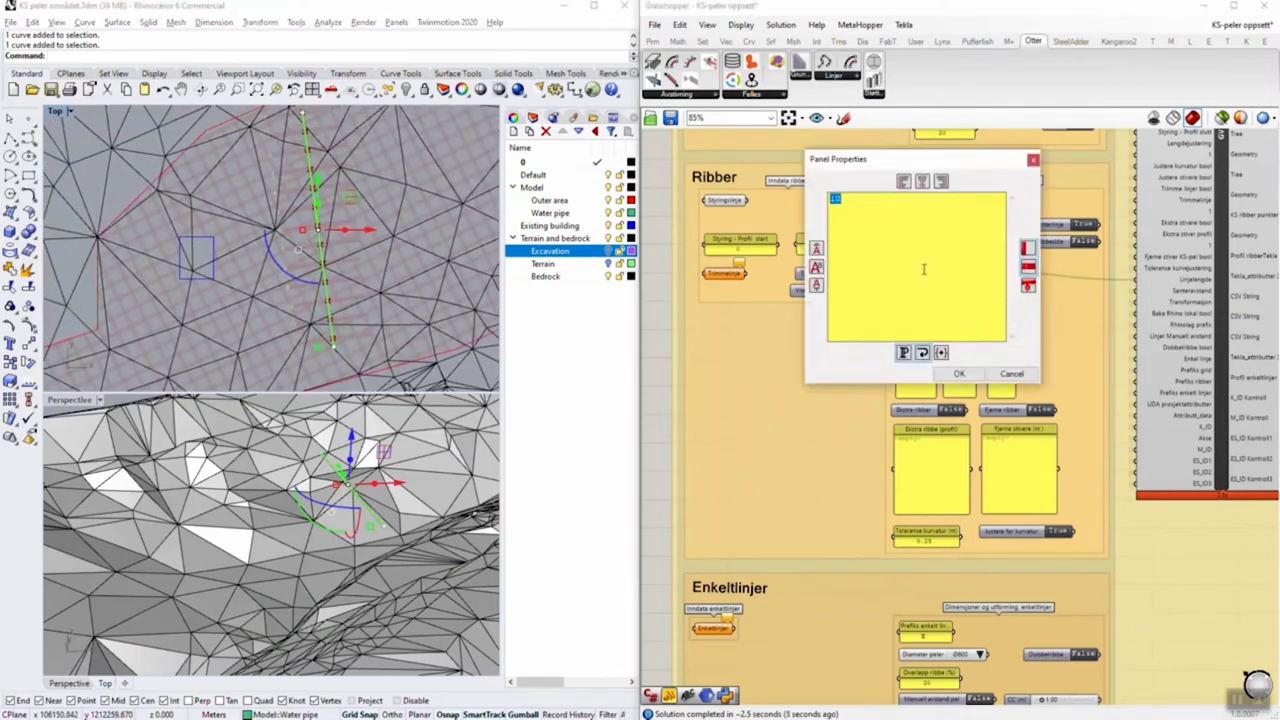
type("12.5")
left_click(959, 373)
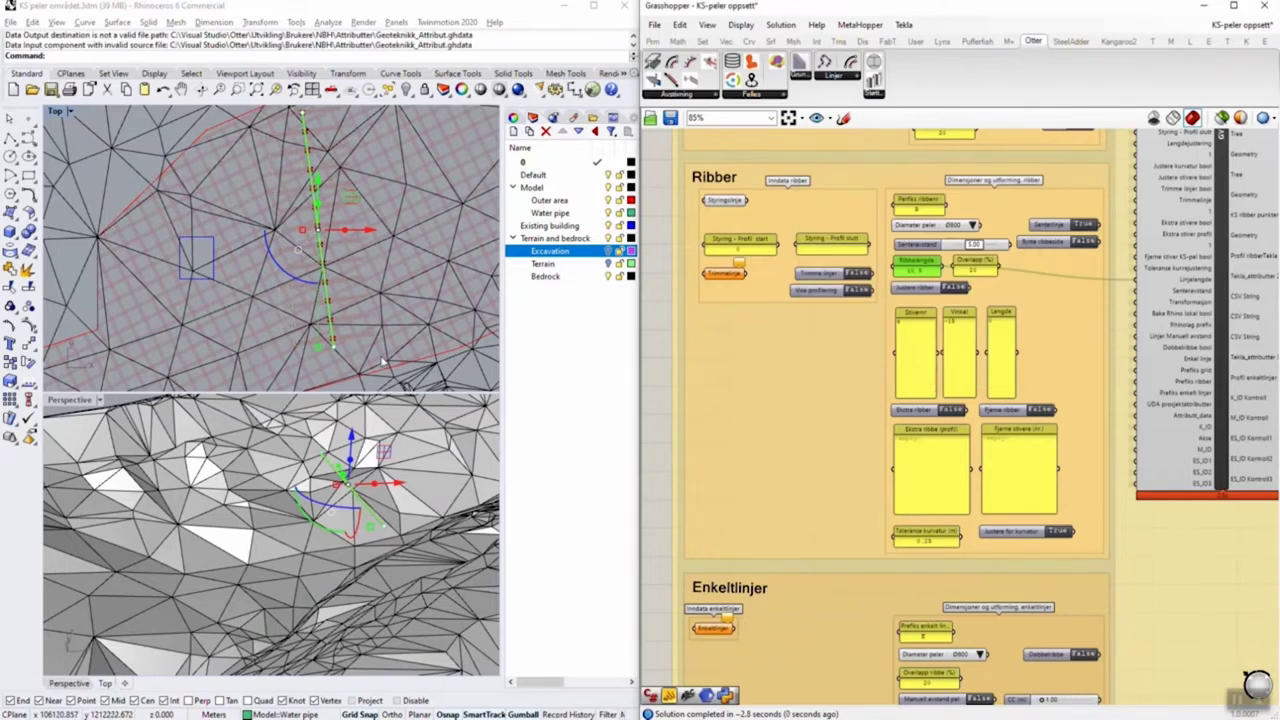
mouse_move(349, 151)
right_mouse_down()
mouse_move(362, 184)
mouse_move(350, 154)
right_mouse_up()
scroll(322, 311, "up", 2)
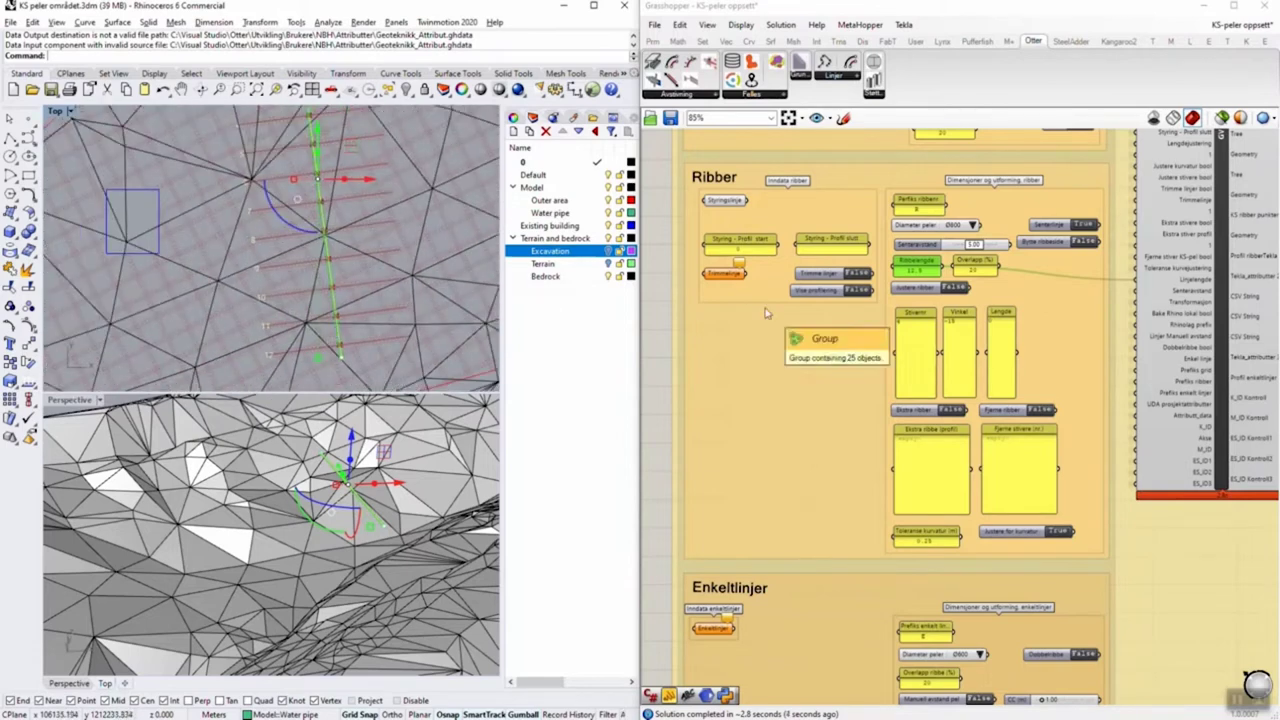
- Enter KSpeler-Felles-1 as the Grid - Egenskapssett ID (ES_ID) under Attributter
scroll(895, 290, "down", 3)
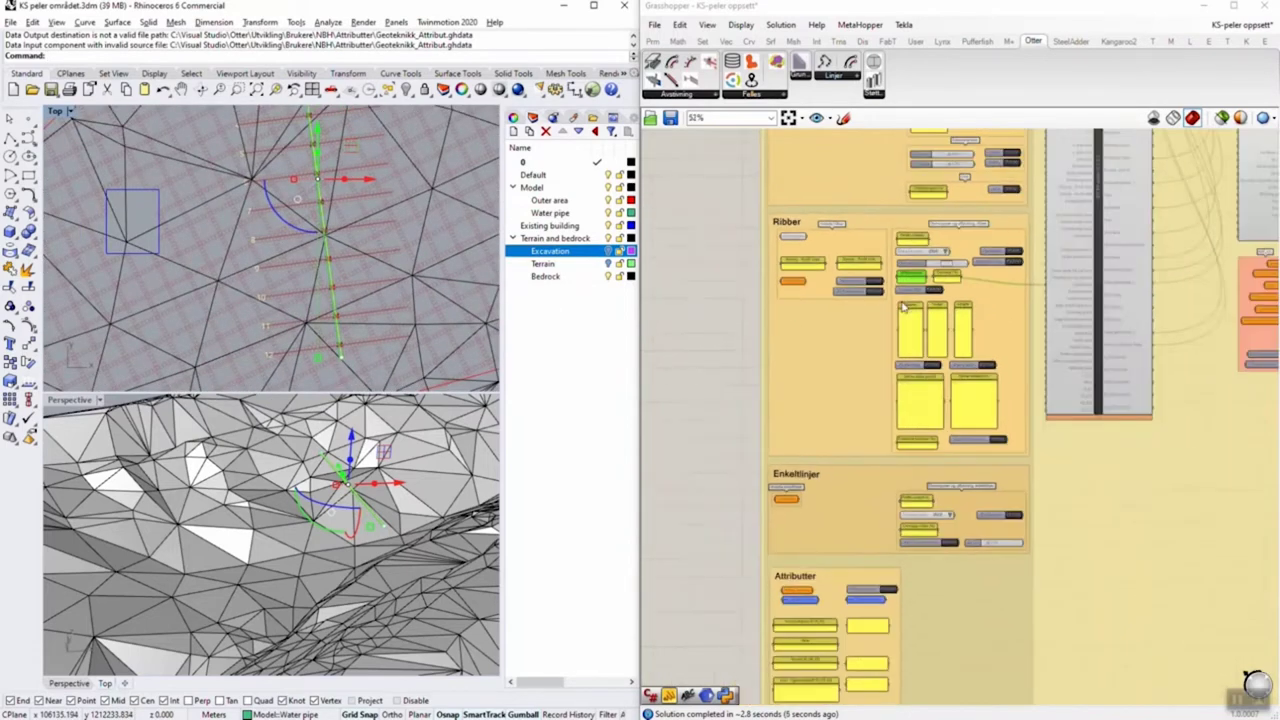
right_click_drag(825, 482, 807, 171)
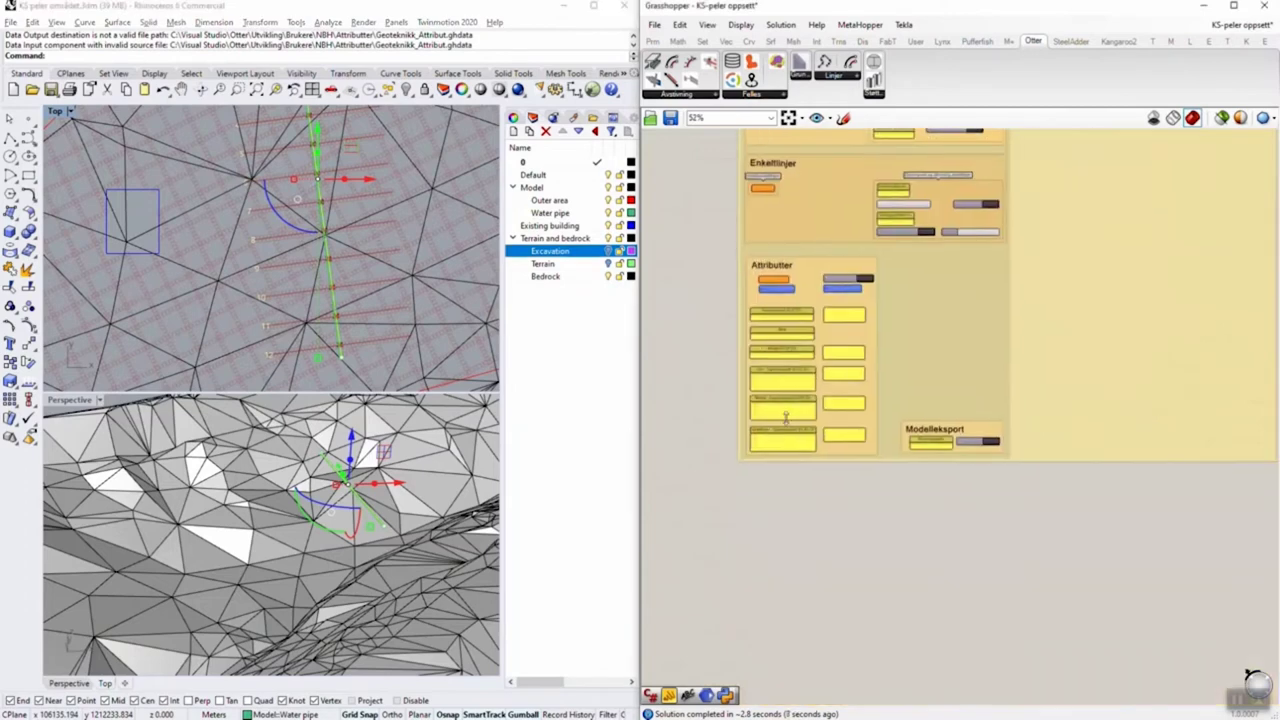
scroll(789, 418, "up", 5)
right_click_drag(789, 339, 801, 344)
double_click(845, 340)
key("ctrl+c")
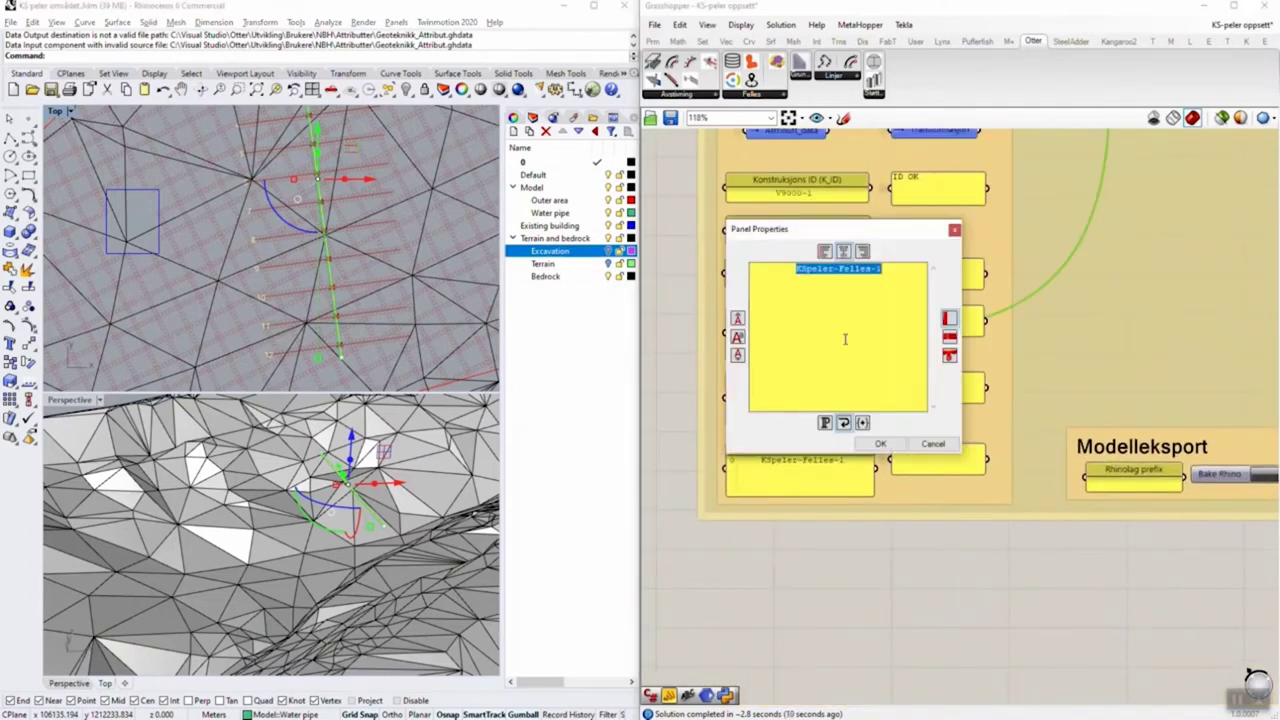
left_click(895, 278)
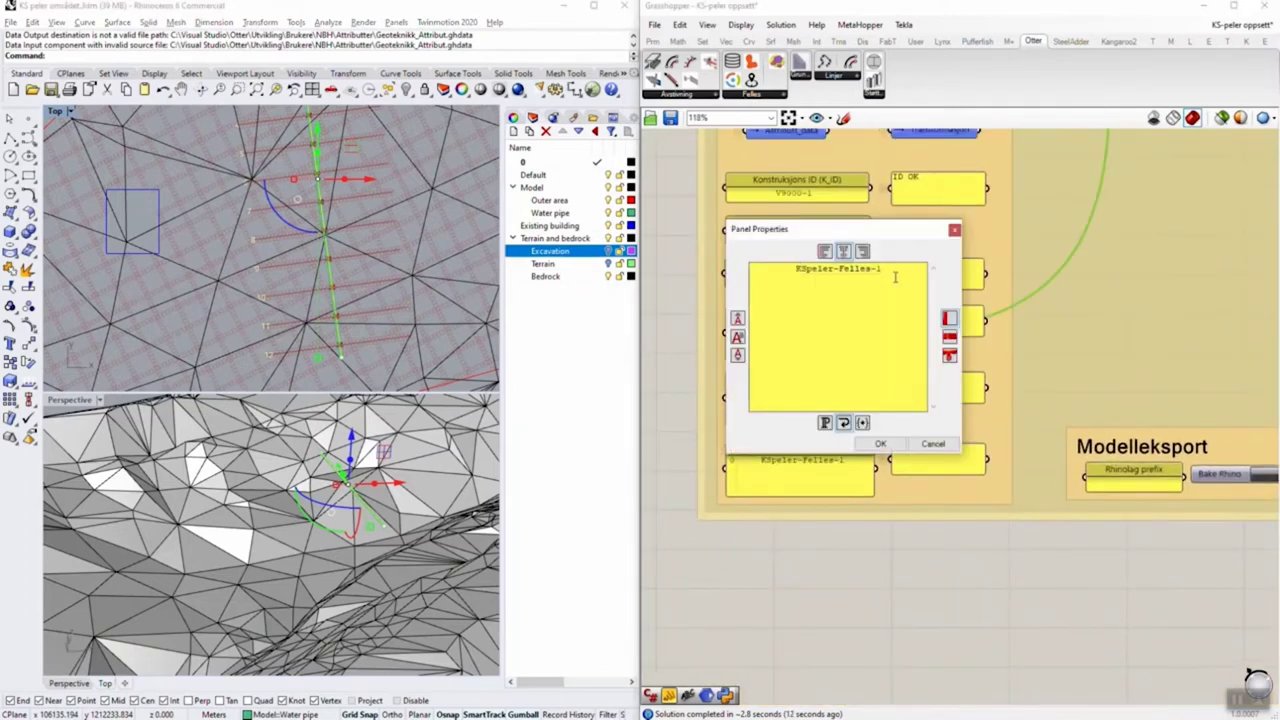
key("ctrl+v")
left_click(890, 445)
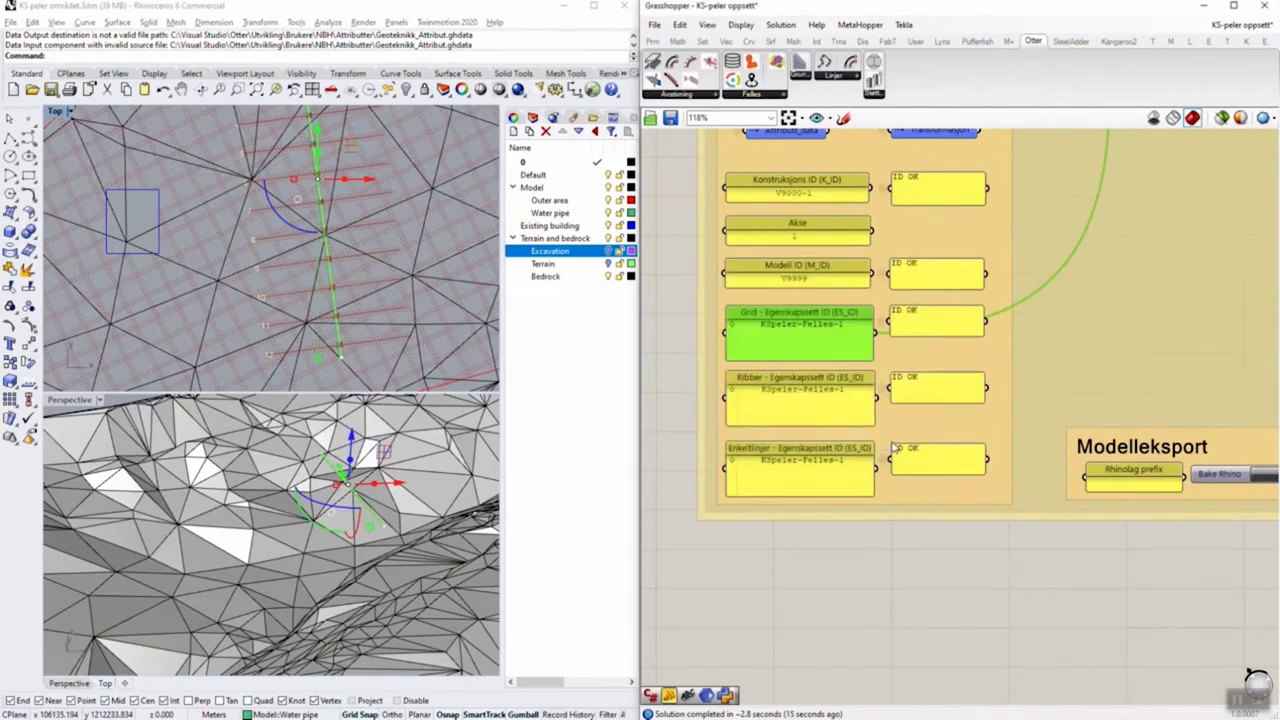
- Add KSpeler-Felles-2 as a second line in the Ribber - Egenskapssett ID (ES_ID) panel under Attributter
double_click(856, 399)
key("ctrl+c")
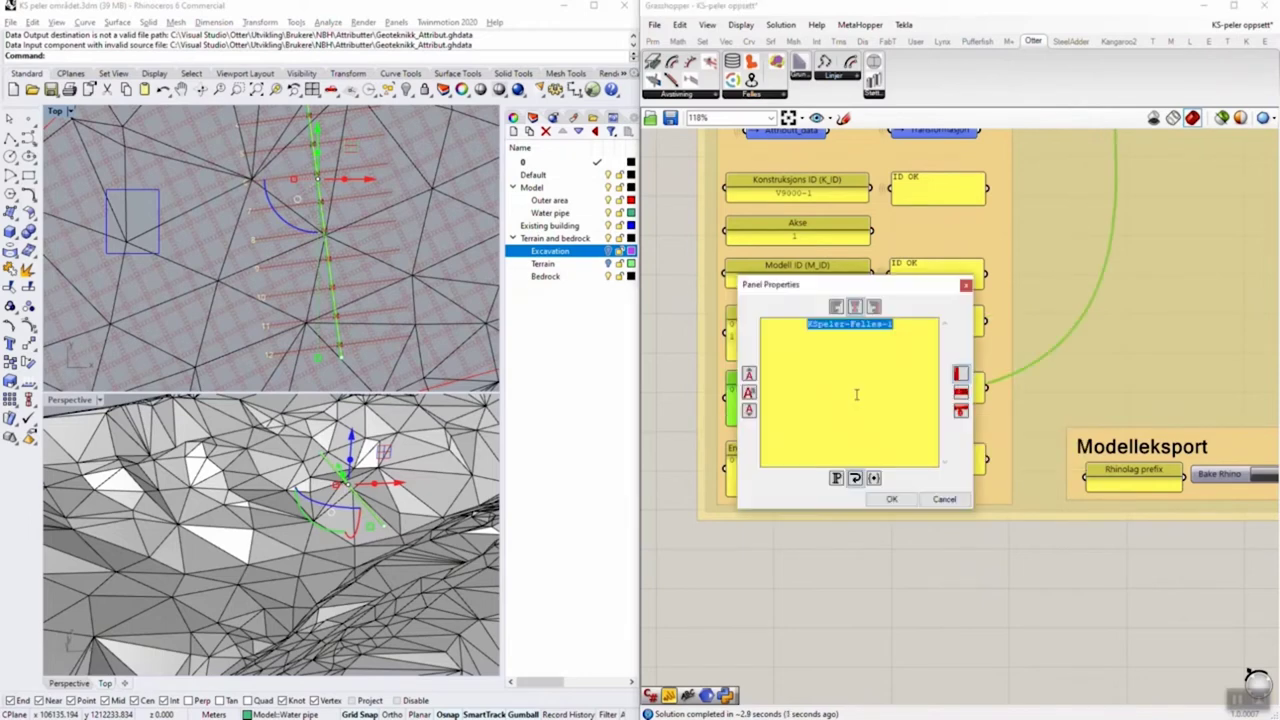
left_click(856, 394)
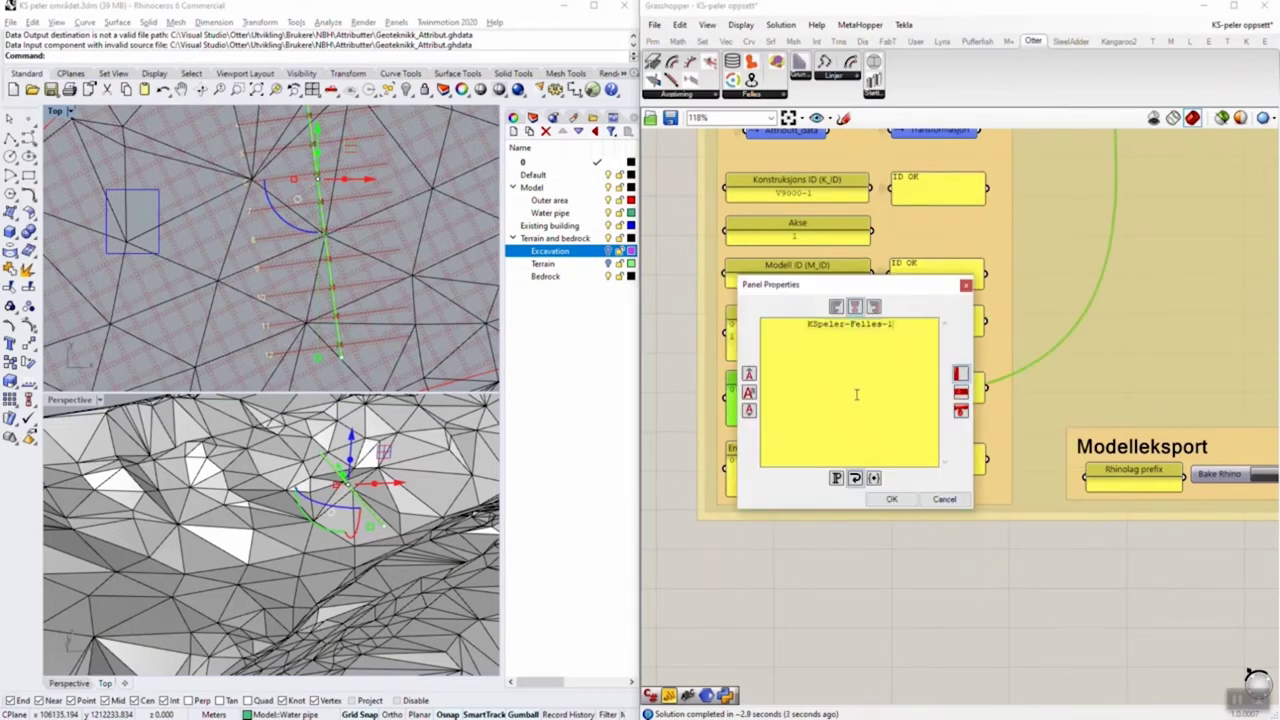
key("ctrl+v")
key("BackSpace")
type("2")
left_click(892, 499)
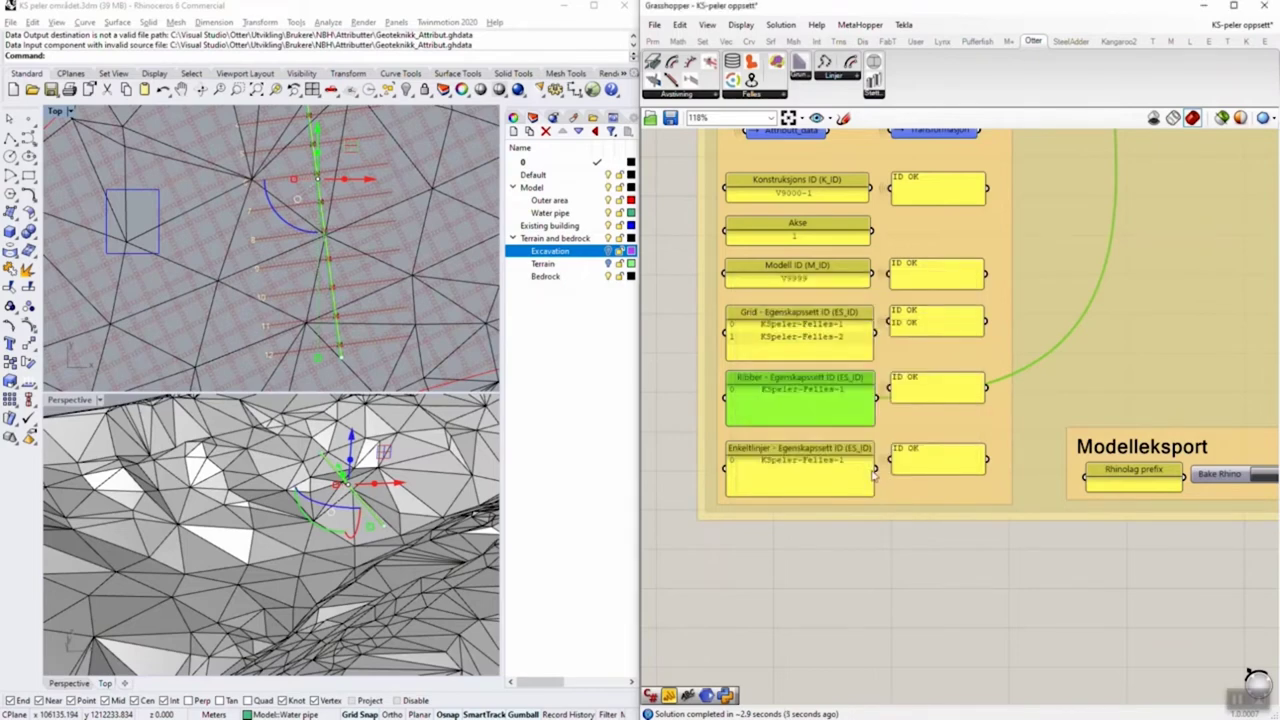
- Deselect the water pipe line and examine the sketched pile grid and ribs against the terrain in plan and perspective
scroll(874, 474, "down", 1)
right_click_drag(814, 225, 770, 450)
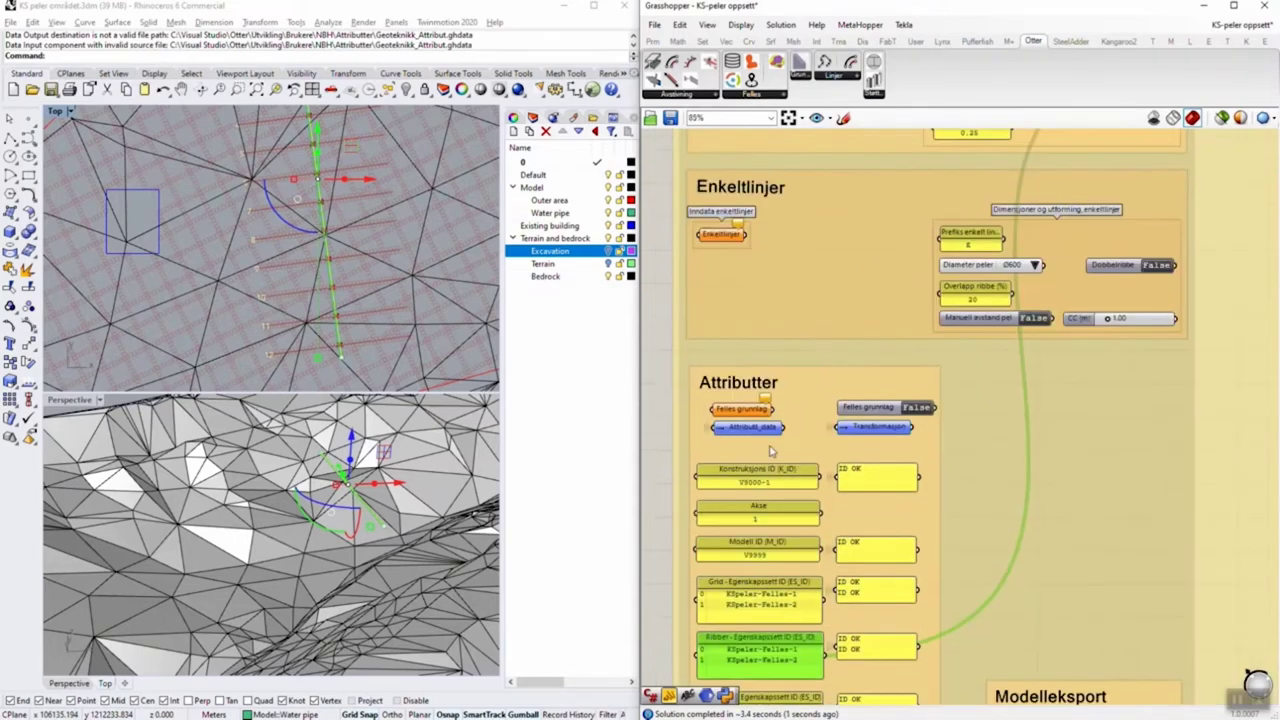
scroll(770, 450, "down", 3)
right_click_drag(887, 260, 852, 570)
mouse_move(821, 249)
right_mouse_down()
mouse_move(829, 455)
mouse_move(820, 409)
right_mouse_up()
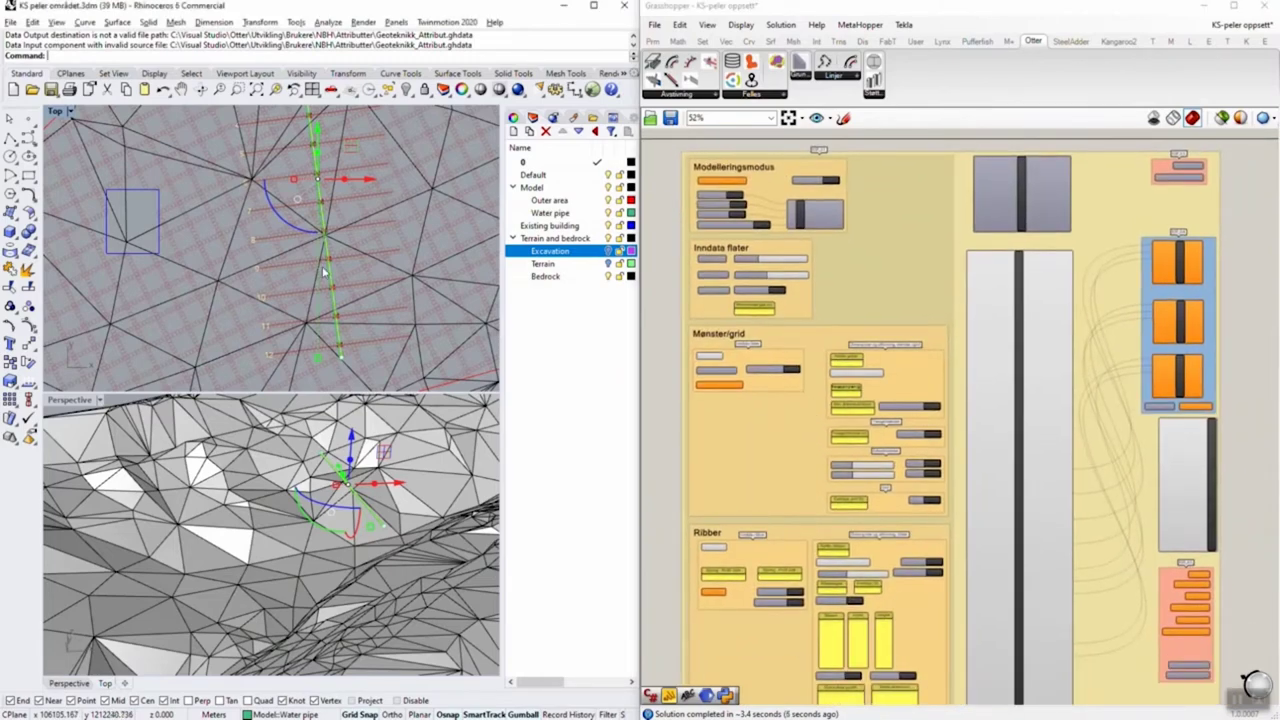
scroll(325, 272, "down", 4)
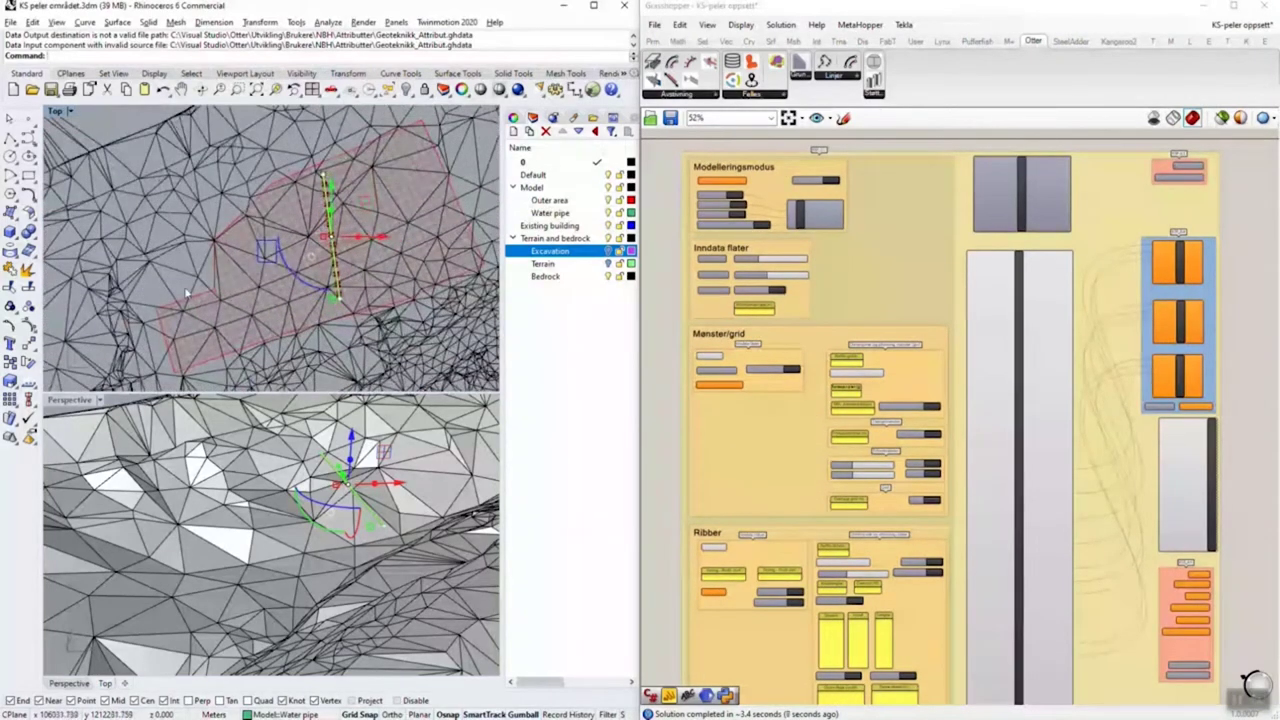
left_click(345, 338)
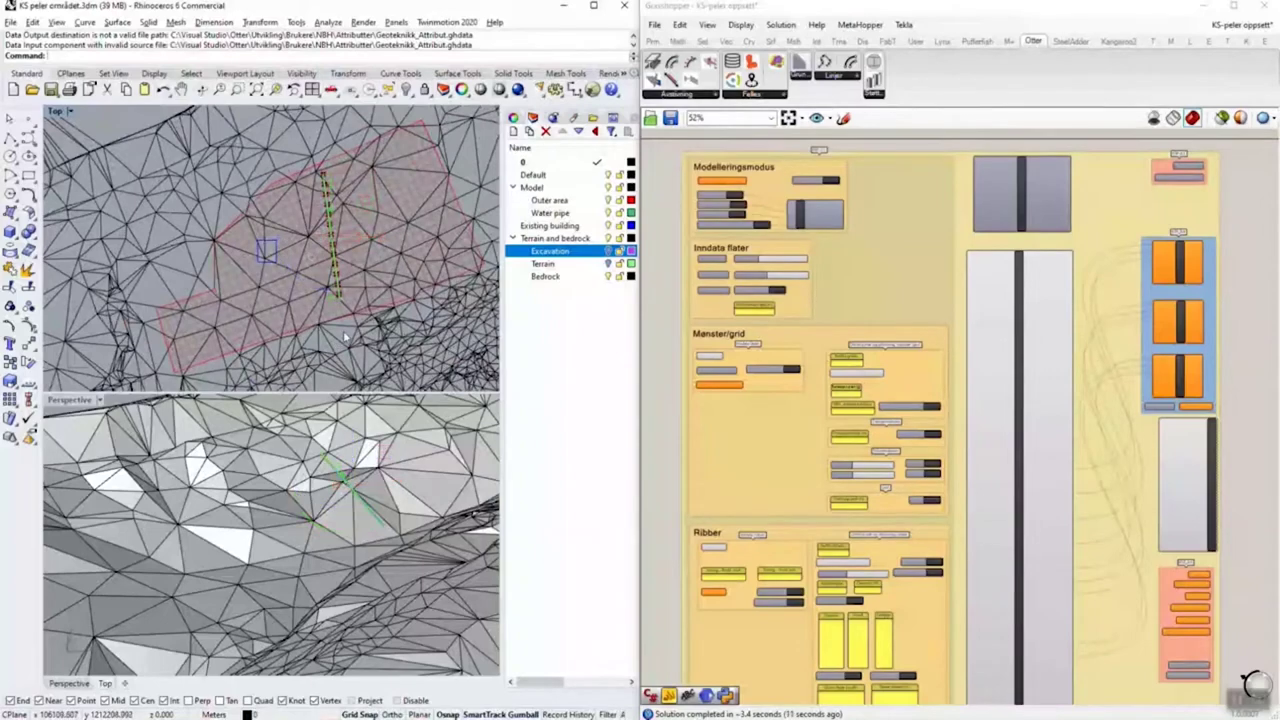
left_click(382, 516)
scroll(383, 517, "down", 5)
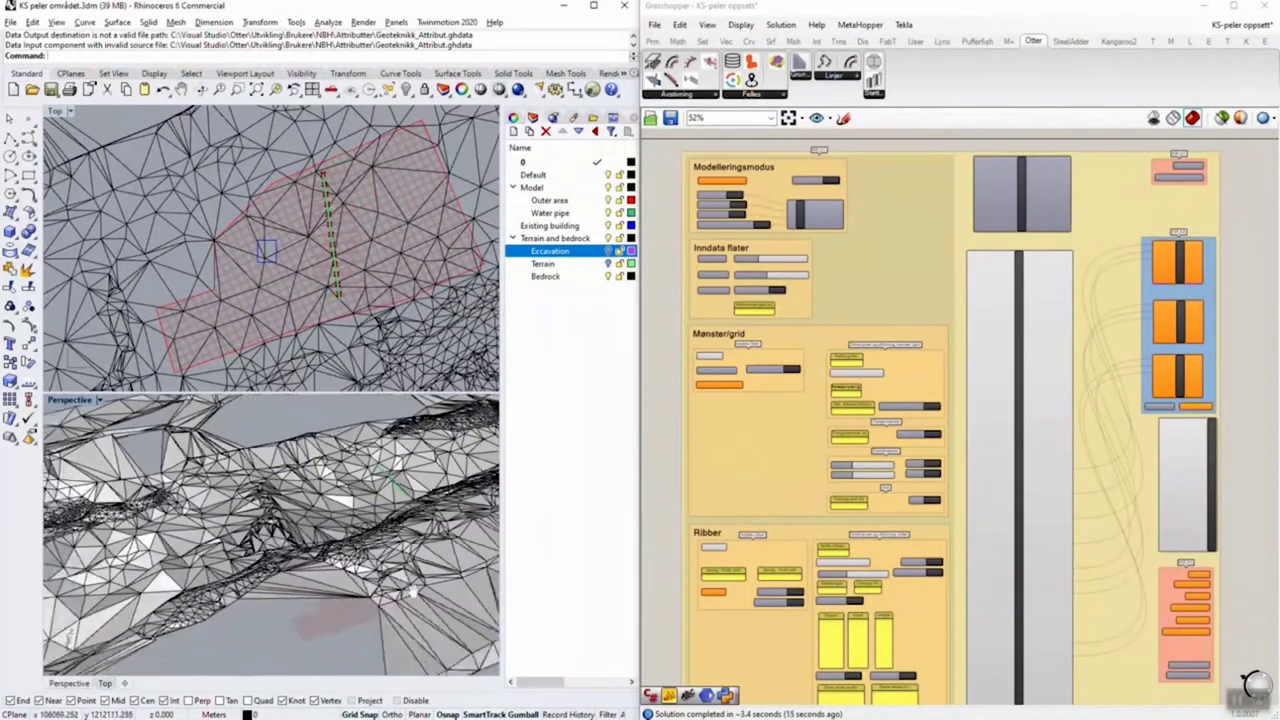
right_click_drag(477, 560, 479, 556)
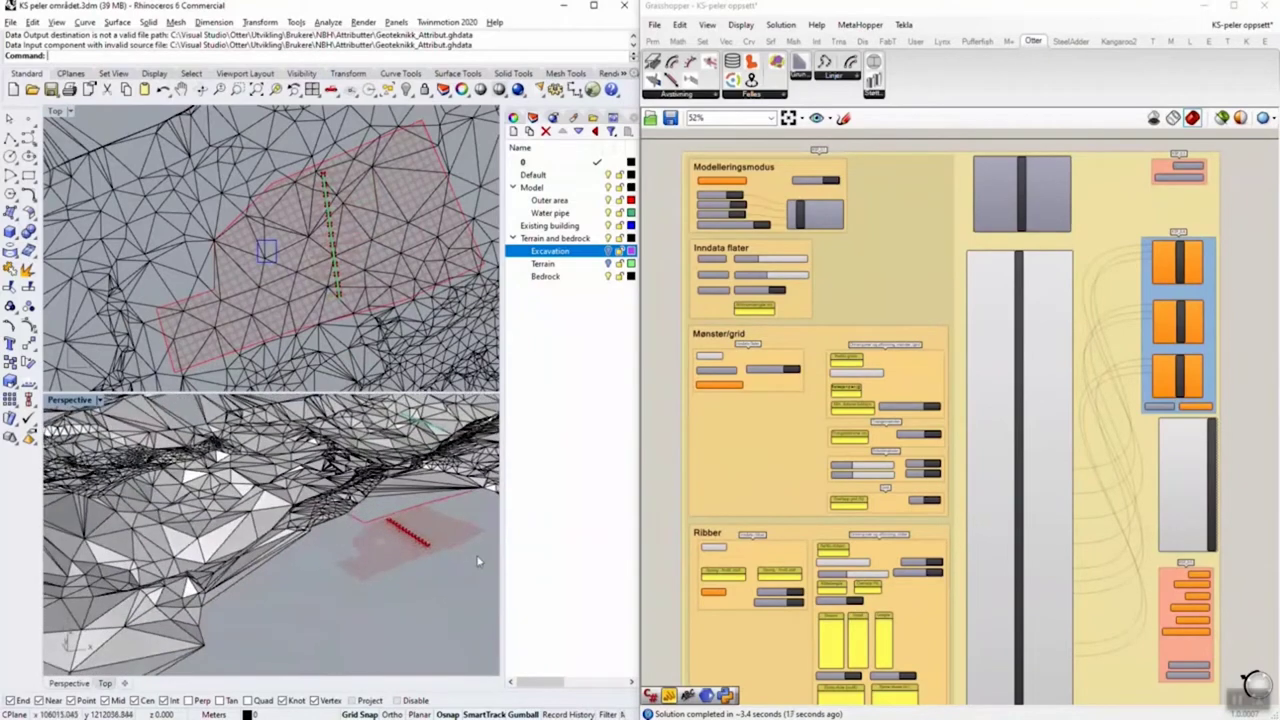
right_click_drag(460, 480, 386, 530)
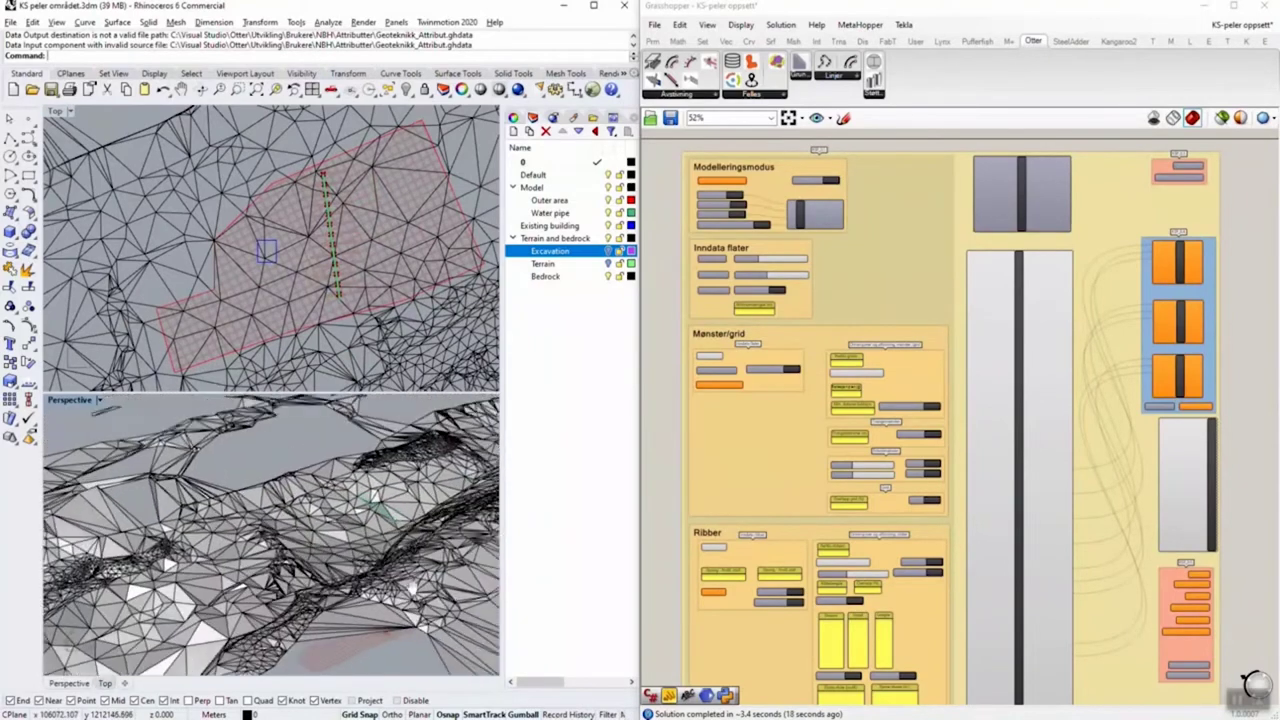
- Set Skissemodus to False under Modelleringsmodus
scroll(384, 530, "up", 3)
scroll(738, 188, "up", 4)
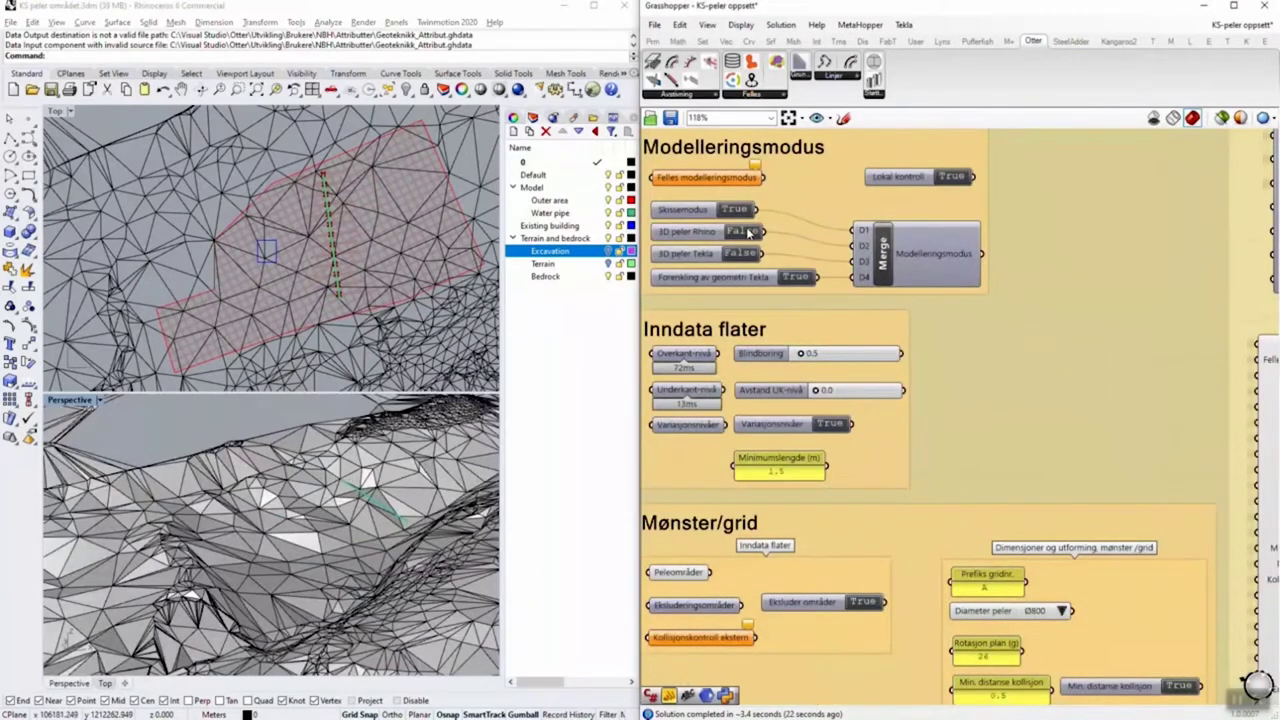
left_click(748, 232)
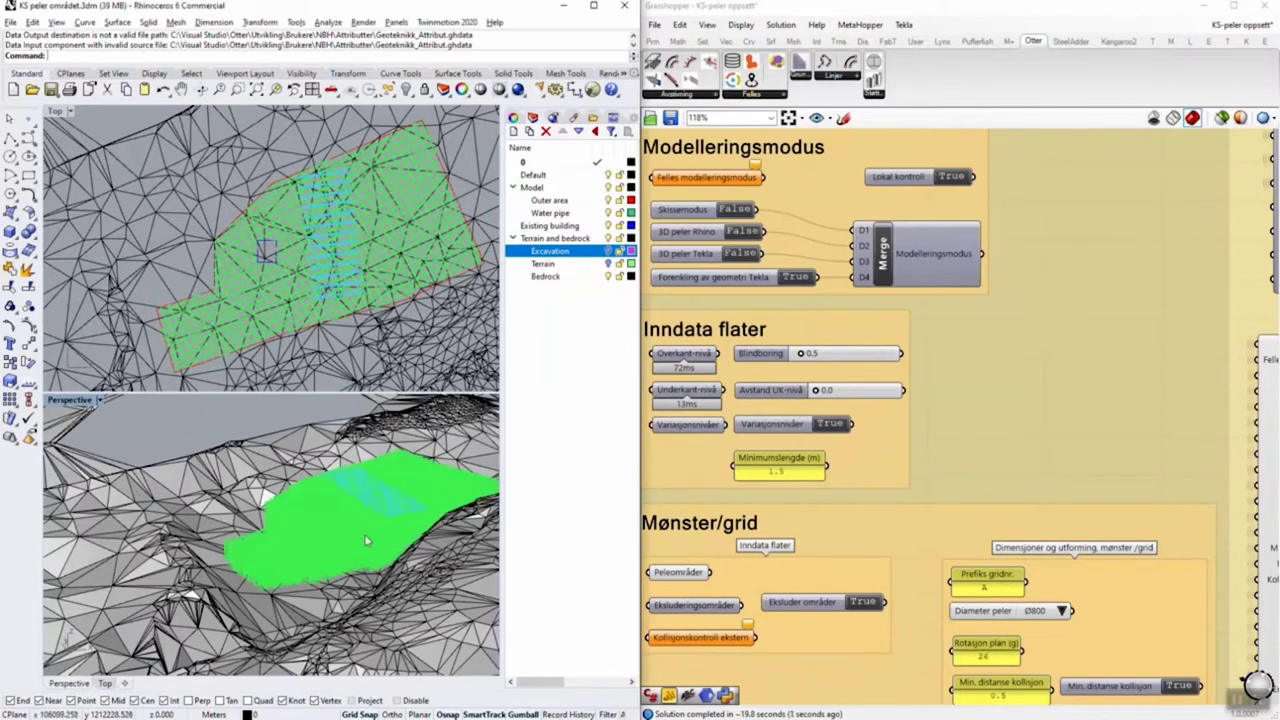
- Examine the generated grid and rib pile lines from several angles in the perspective and plan views
scroll(362, 540, "up", 5)
scroll(391, 537, "down", 4)
right_click_drag(394, 560, 342, 522)
scroll(300, 490, "up", 5)
right_click_drag(427, 505, 126, 650, "shift")
right_click_drag(356, 508, 370, 560)
right_click_drag(304, 460, 348, 603)
scroll(355, 484, "down", 6)
right_click_drag(362, 463, 306, 499, "shift")
scroll(320, 471, "up", 3)
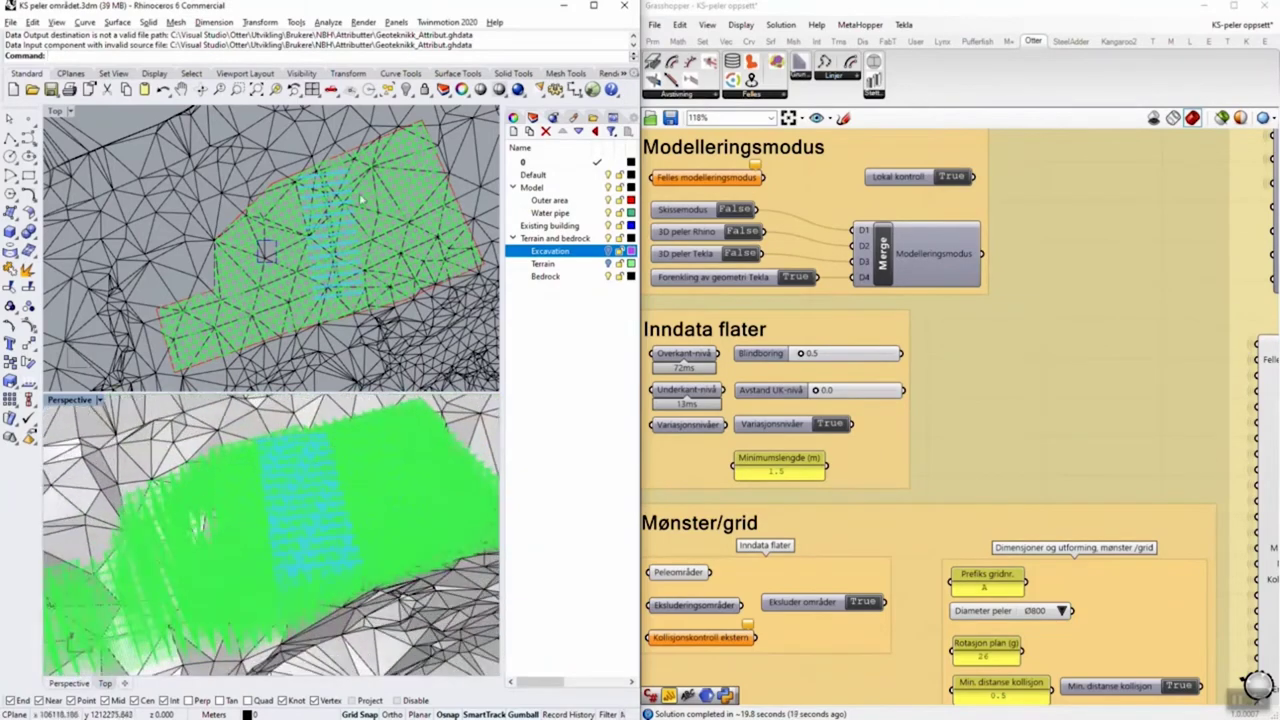
scroll(349, 229, "up", 8)
scroll(349, 229, "down", 2)
scroll(349, 229, "down", 3)
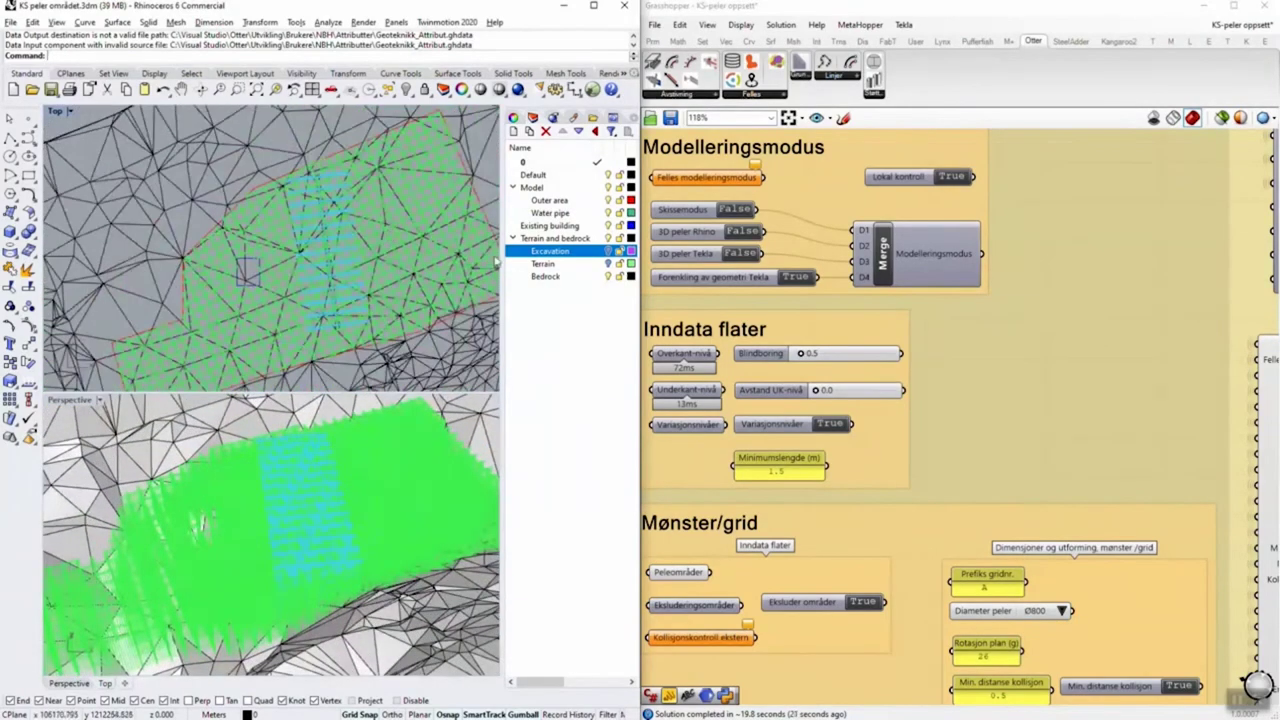
- Set 3D peler Rhino to True and inspect the solid grid and rib piles around the excluded area
right_click_drag(799, 370, 892, 383)
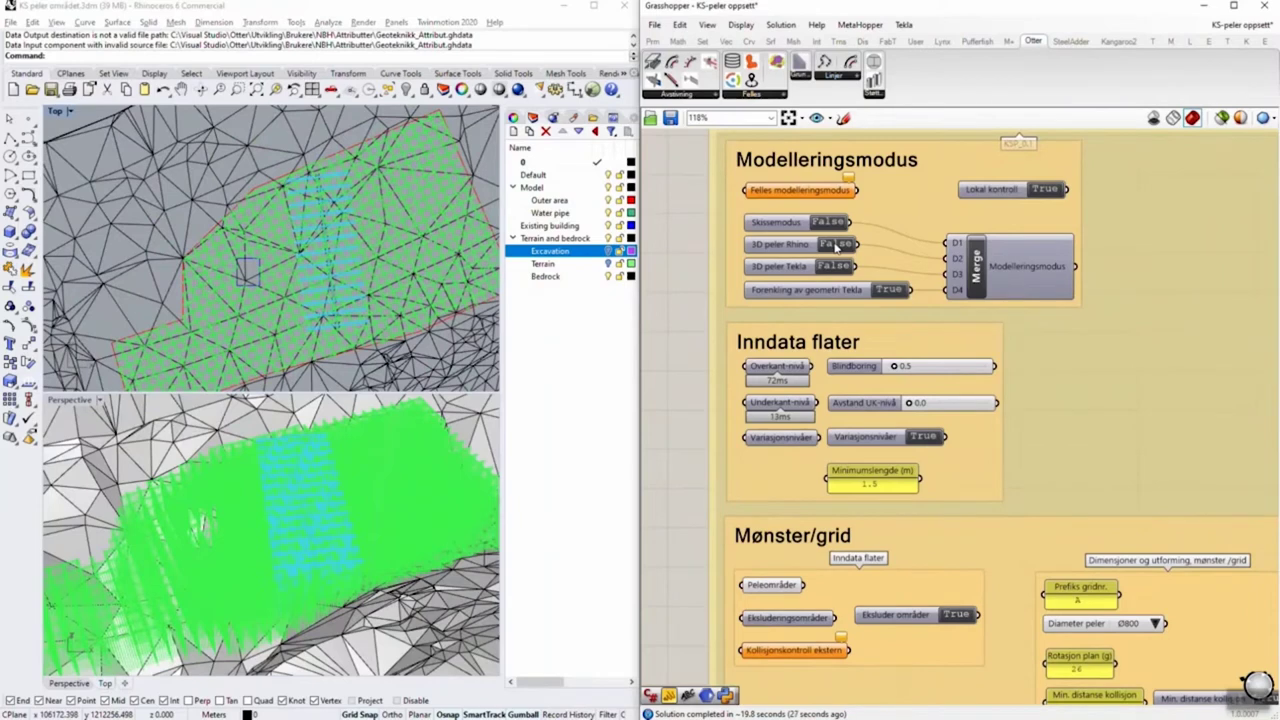
left_click(837, 247)
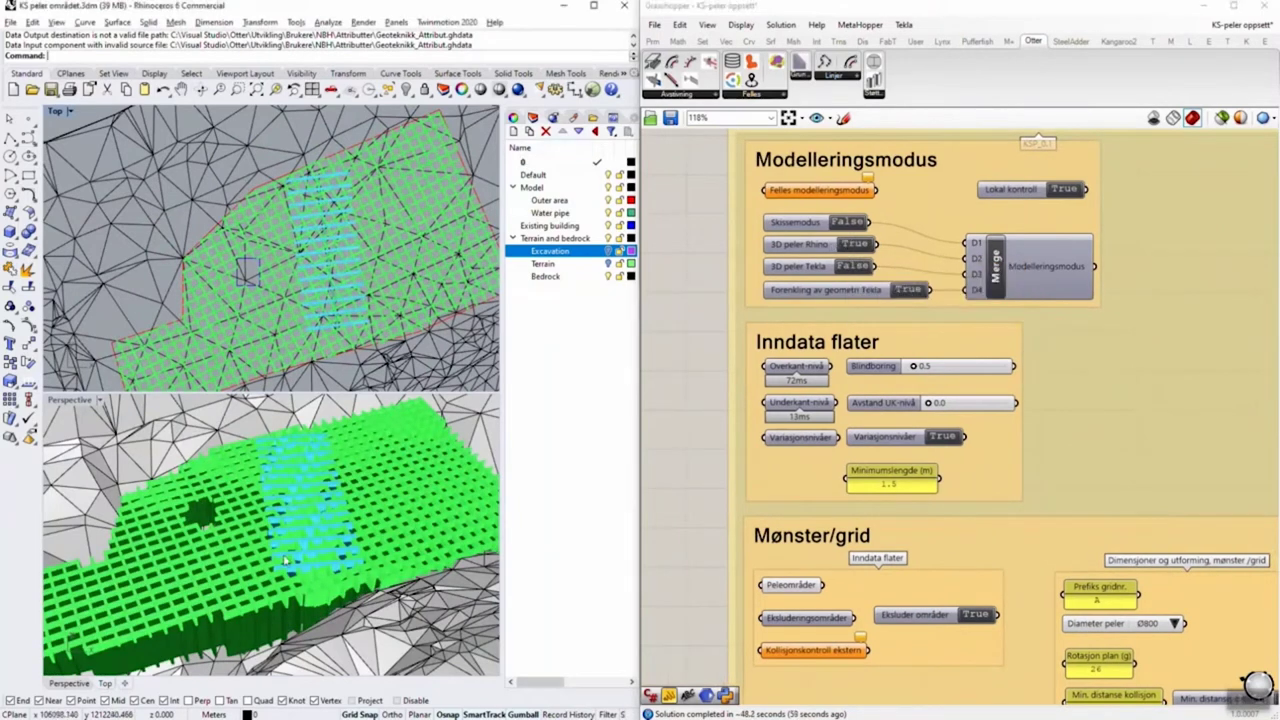
scroll(239, 534, "up", 1)
scroll(239, 534, "up", 3)
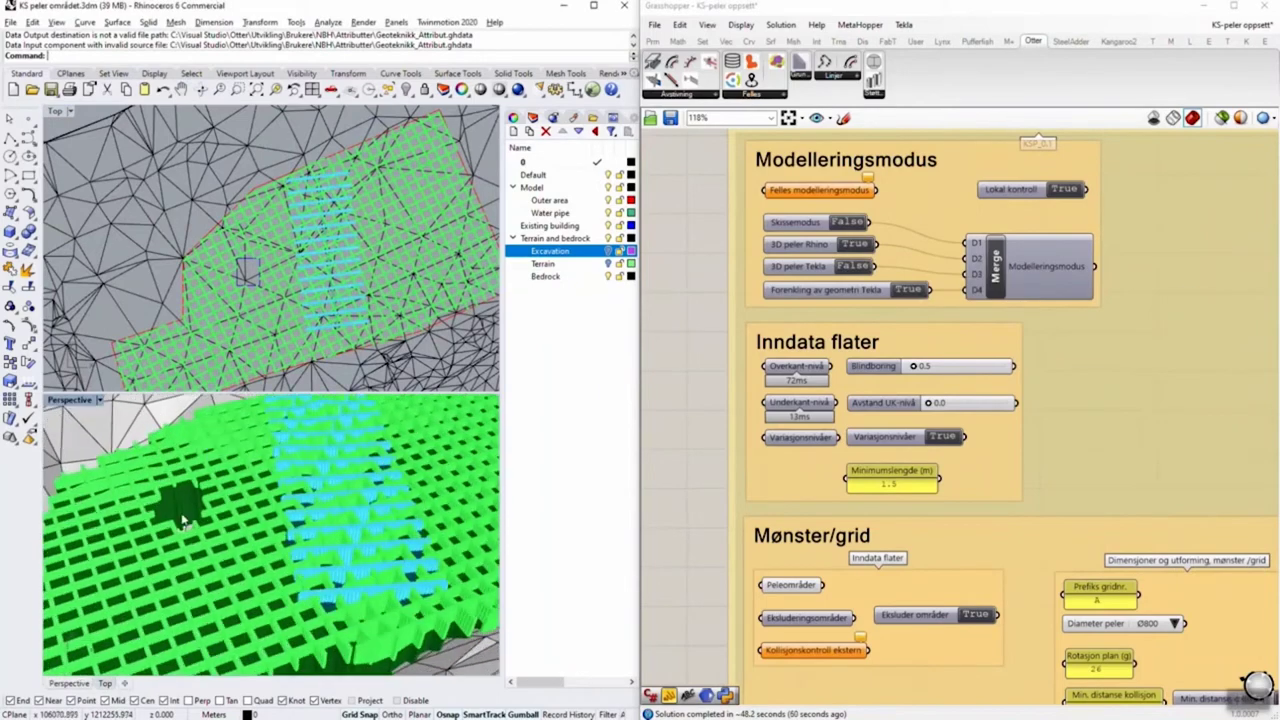
scroll(166, 503, "up", 1)
right_click_drag(166, 503, 395, 580)
right_click_drag(372, 503, 326, 415, "shift")
right_click_drag(291, 603, 262, 434)
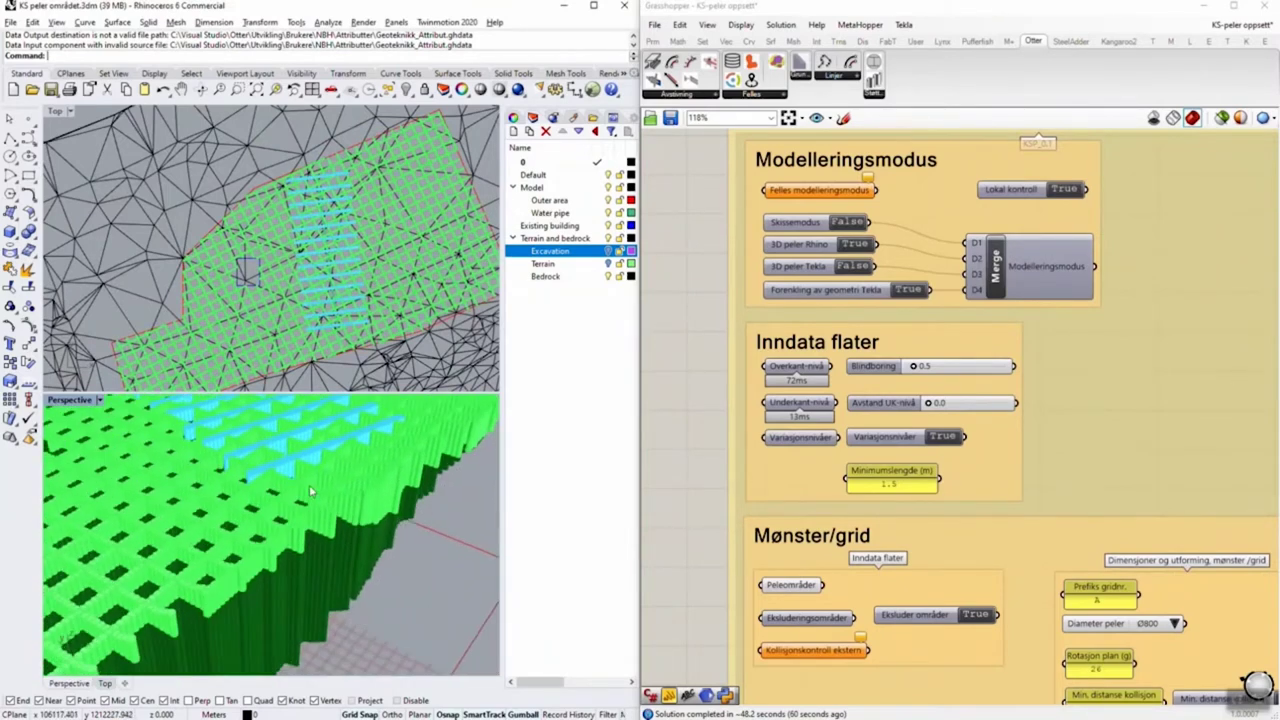
- Show the Excavation layer and inspect how the 3D piles and ribs meet the excavation surface
left_click(609, 251)
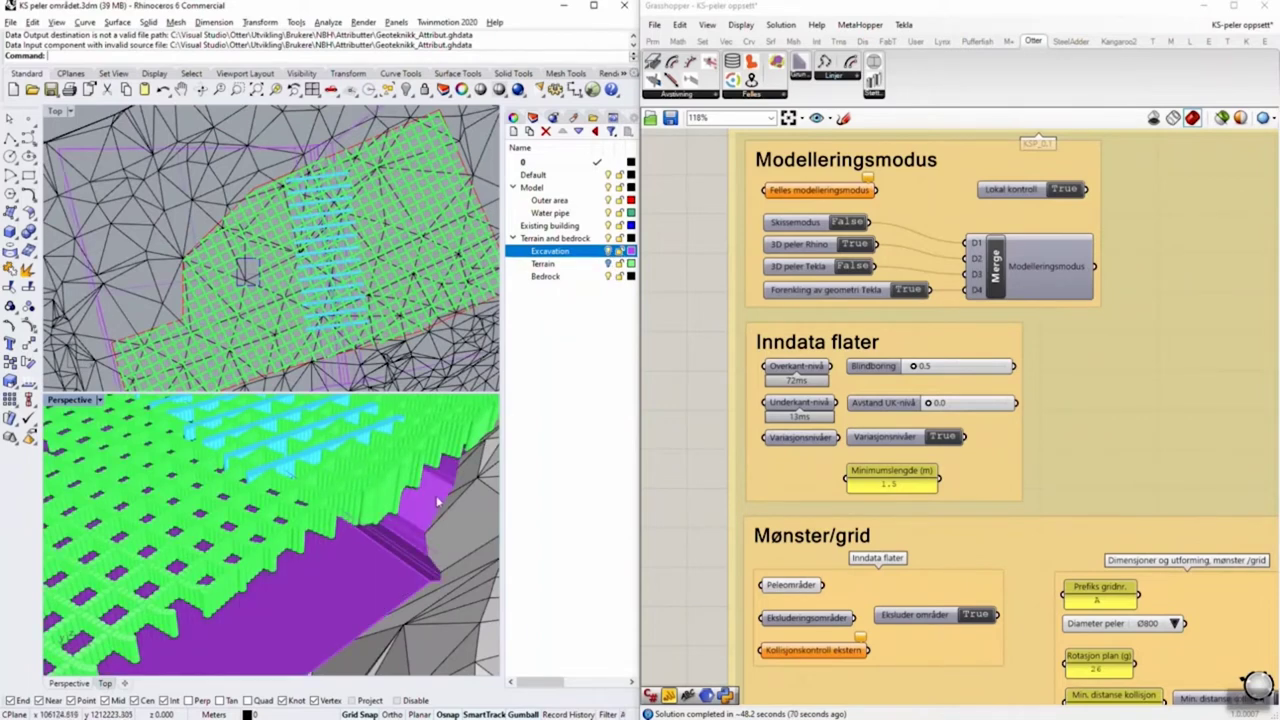
right_click_drag(356, 518, 327, 497, "shift")
right_click_drag(470, 500, 327, 677)
right_click_drag(224, 656, 233, 443, "shift")
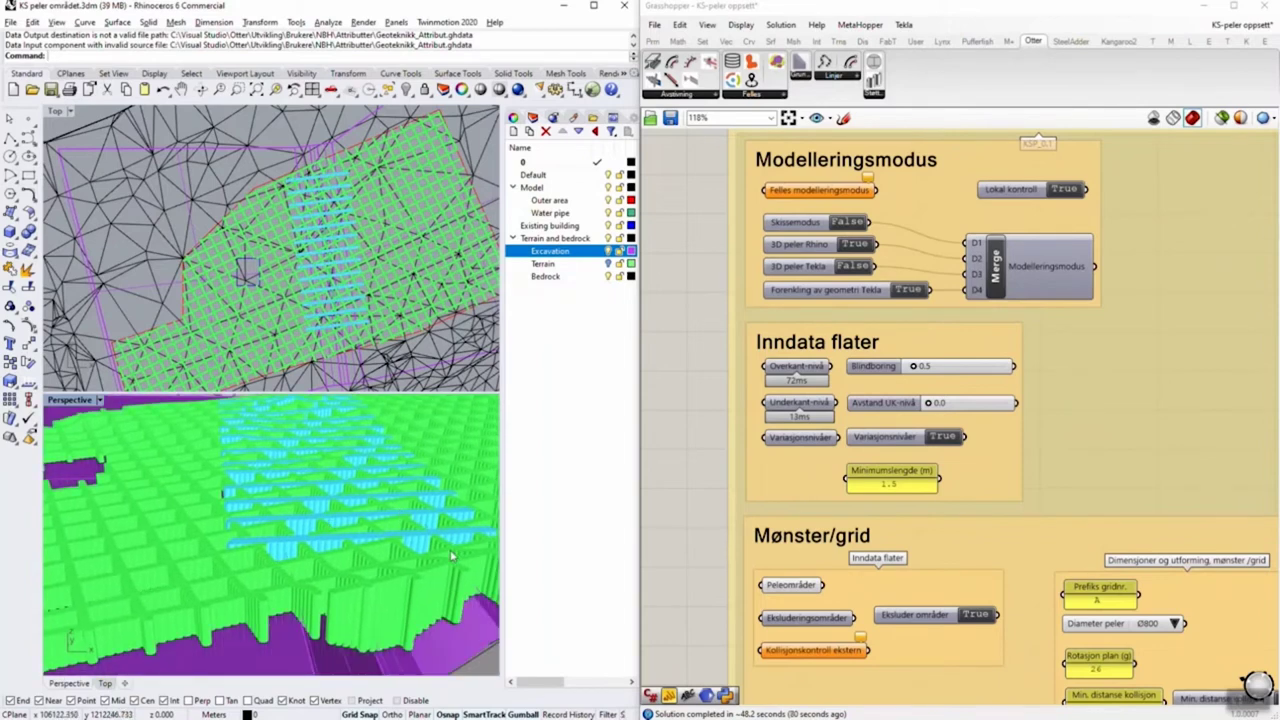
right_click_drag(300, 485, 323, 499)
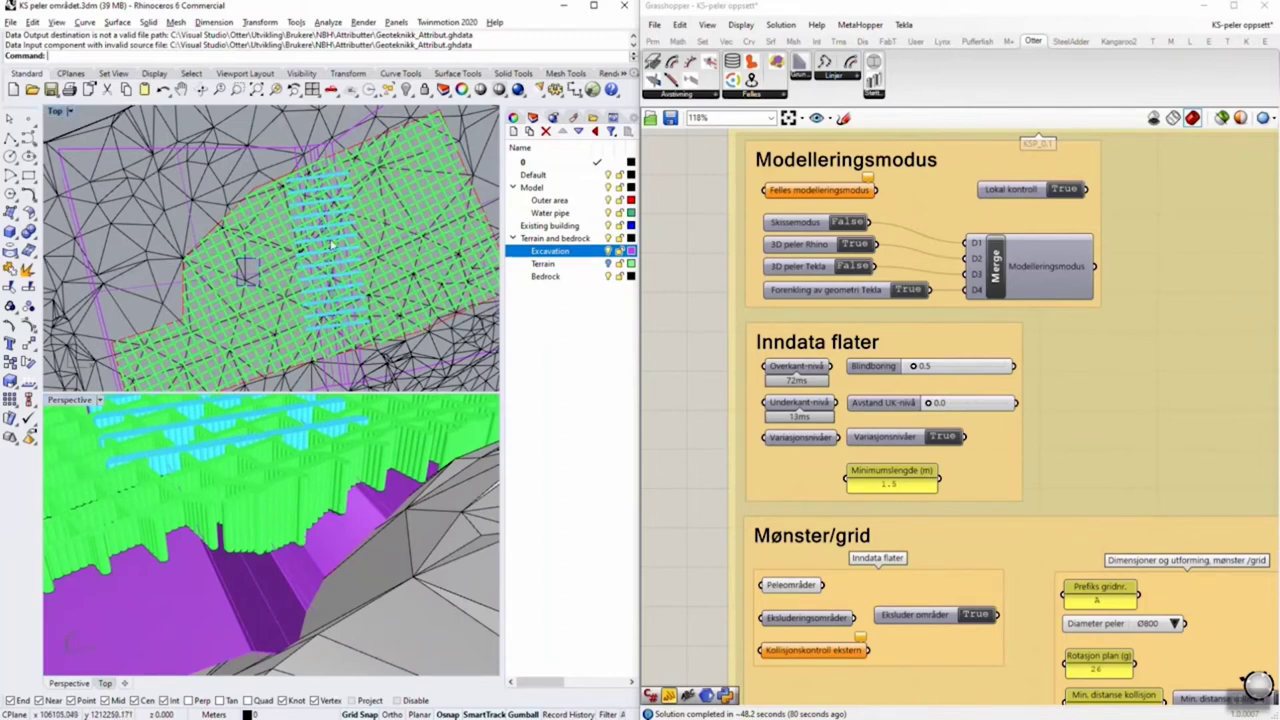
scroll(335, 245, "up", 3)
scroll(336, 247, "up", 4)
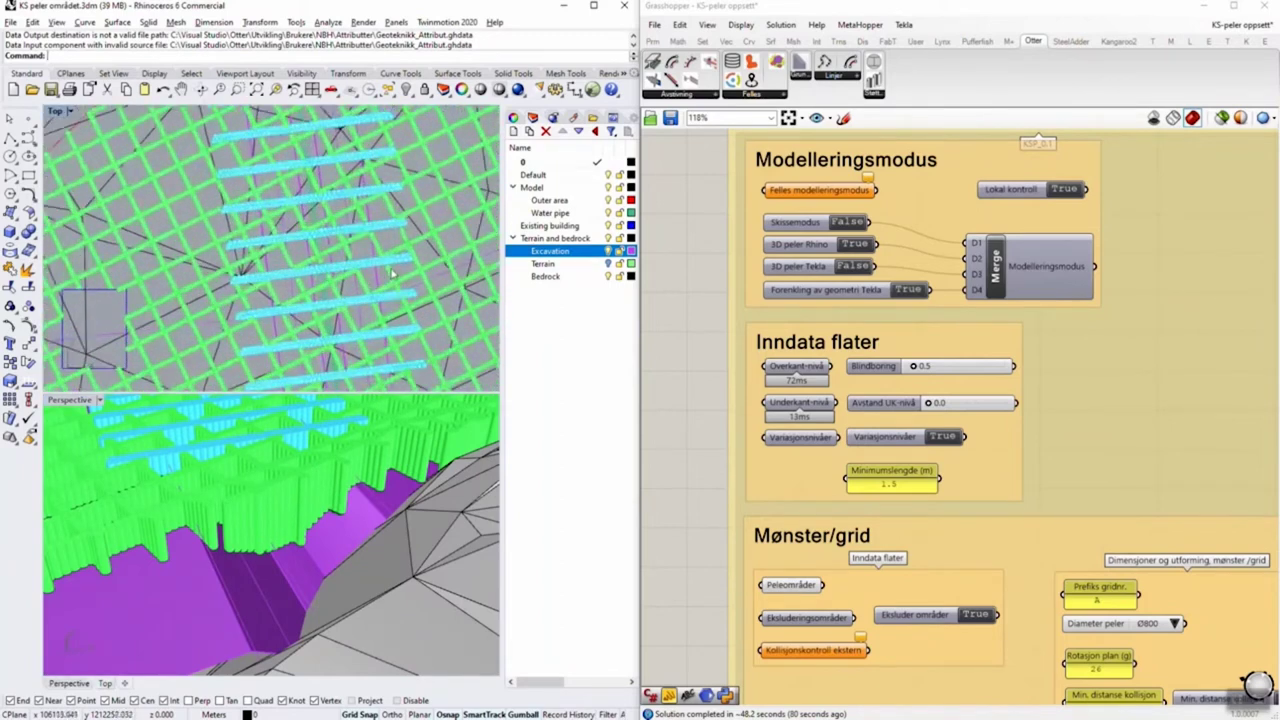
- Check the Column components at KSP_0.4, switch to Tekla Structures and examine the exported pile model in 3D
right_click_drag(699, 257, 724, 304)
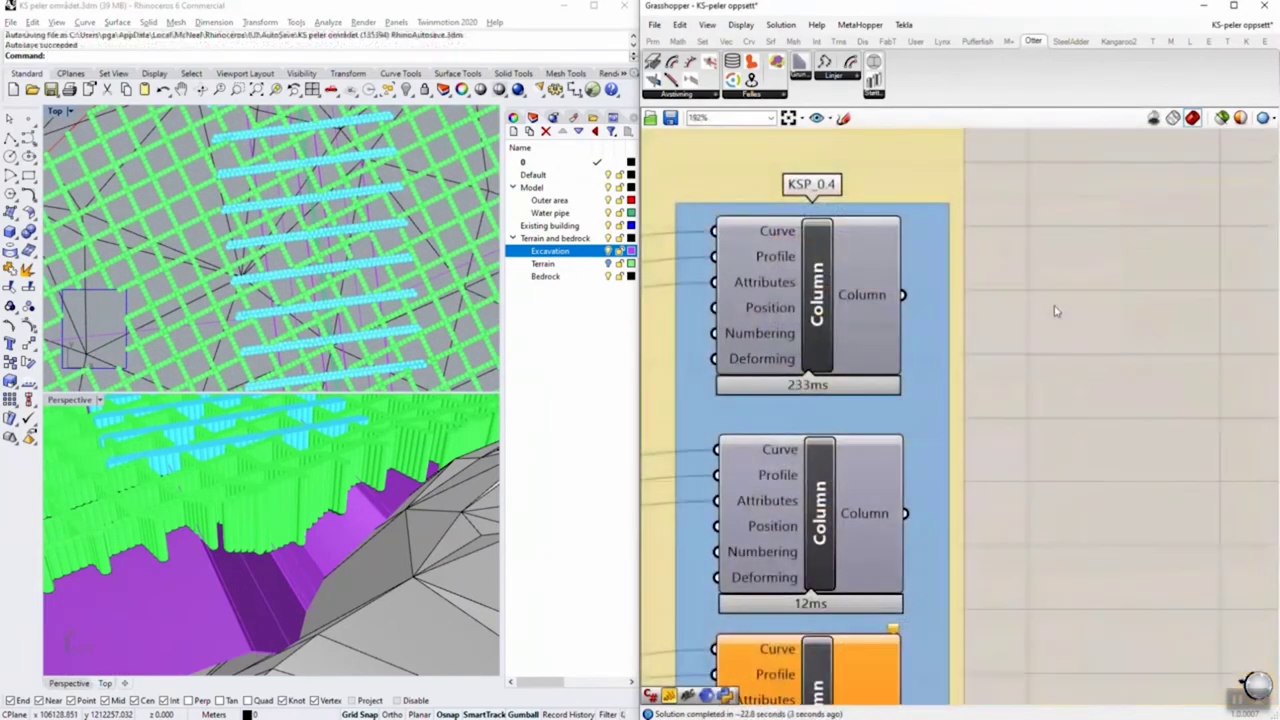
left_click(1205, 7)
left_click(1018, 287)
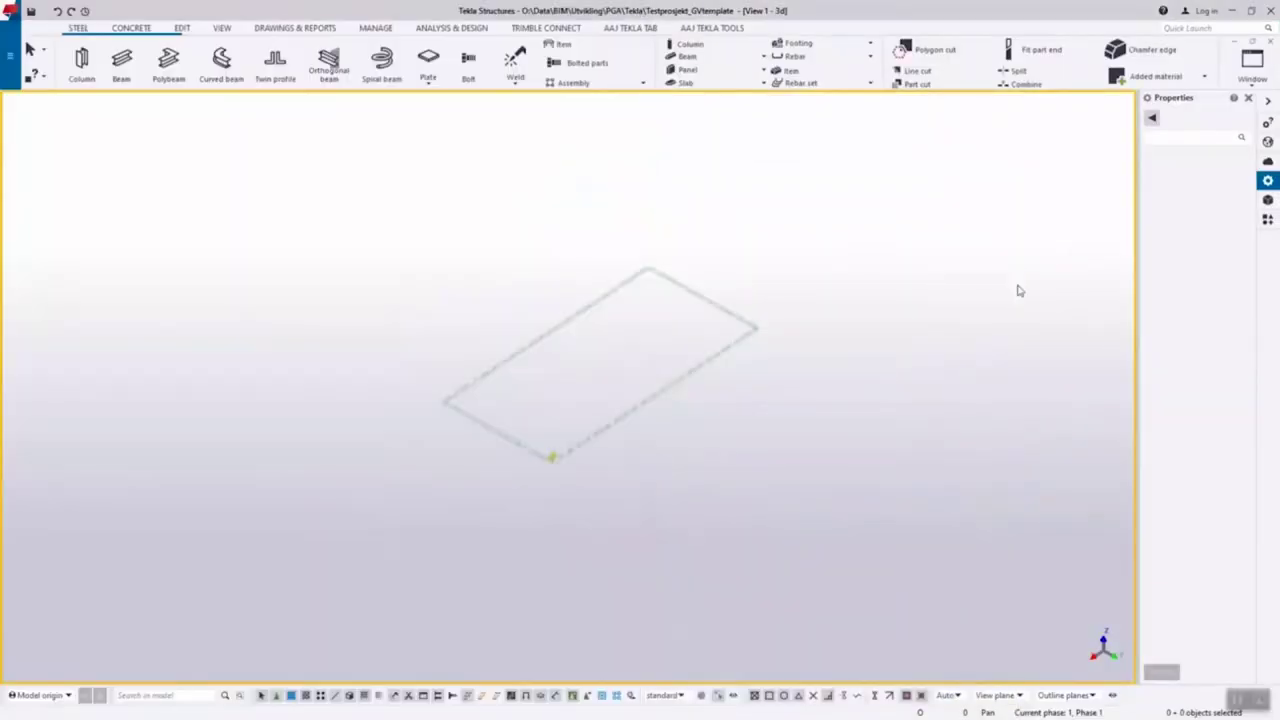
scroll(556, 455, "up", 10)
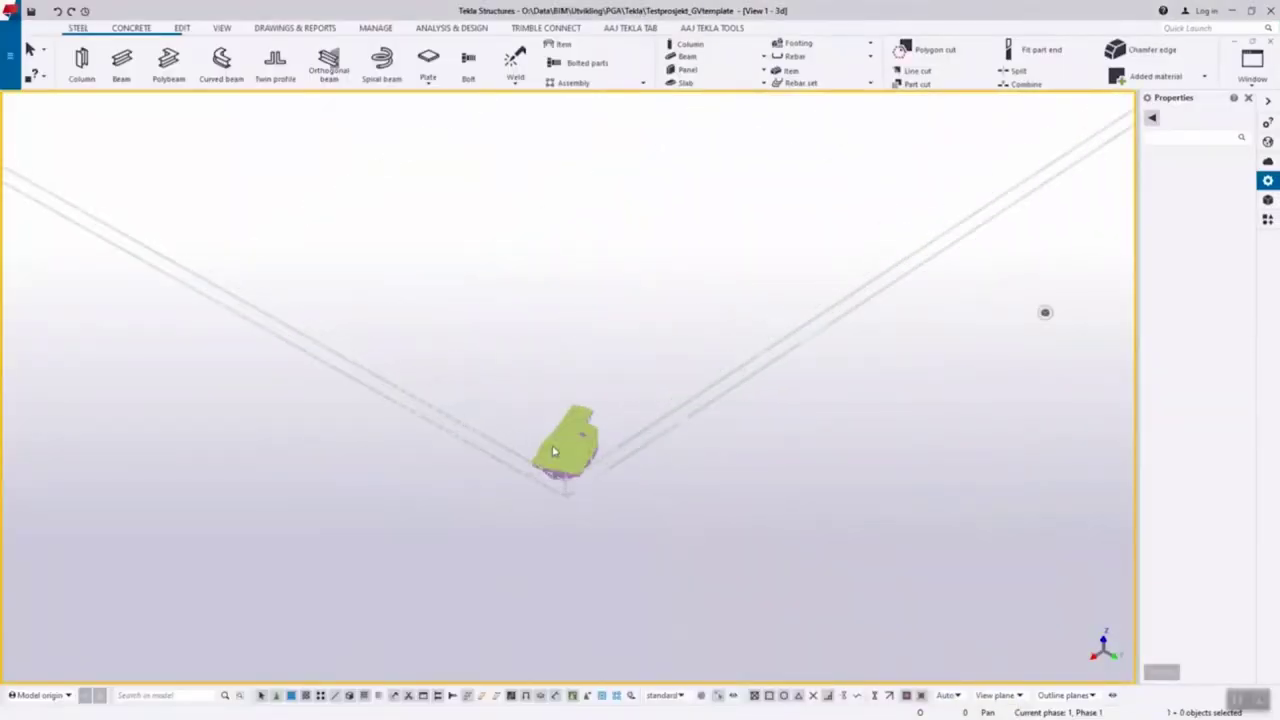
scroll(563, 452, "up", 3)
scroll(647, 442, "up", 3)
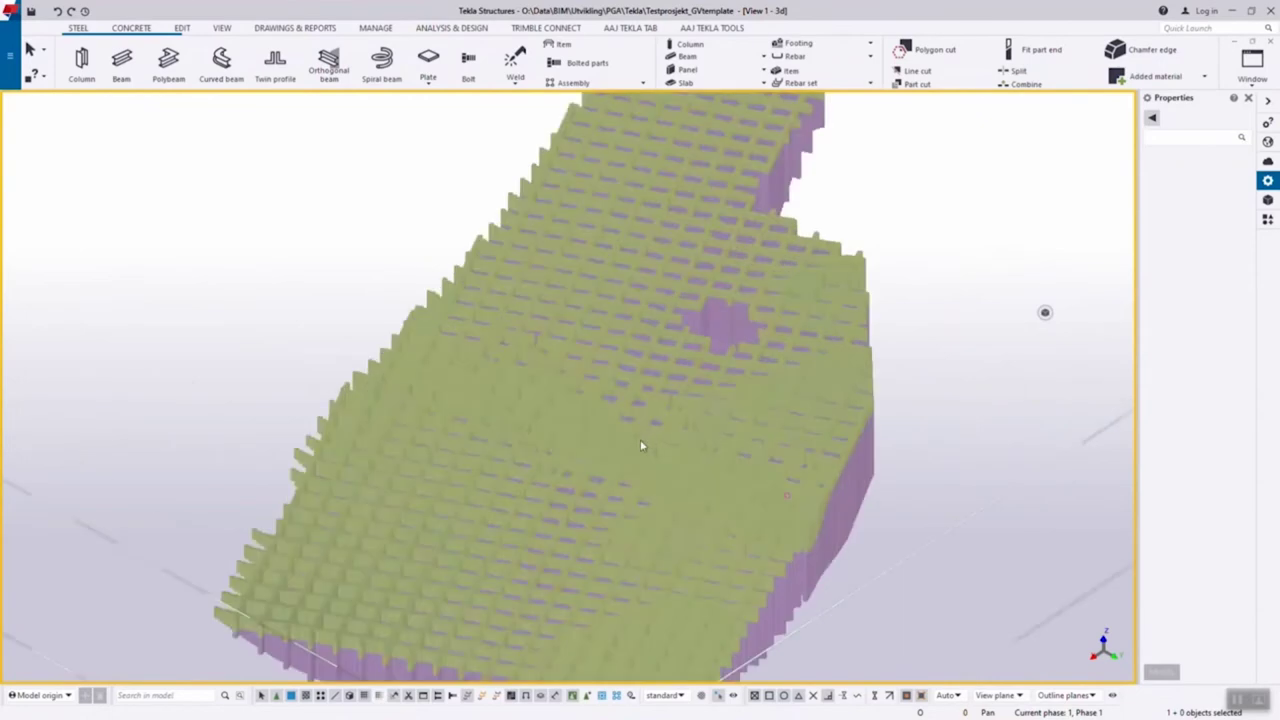
key("v")
left_click(626, 441)
mouse_move(843, 524)
middle_mouse_down("ctrl")
mouse_move(746, 480)
mouse_move(751, 417)
mouse_move(997, 449)
mouse_move(1237, 514)
mouse_move(1169, 591)
mouse_move(1162, 529)
mouse_move(1243, 294)
mouse_move(1200, 452)
mouse_move(1110, 495)
mouse_move(1020, 520)
mouse_move(723, 511)
middle_mouse_up("ctrl")
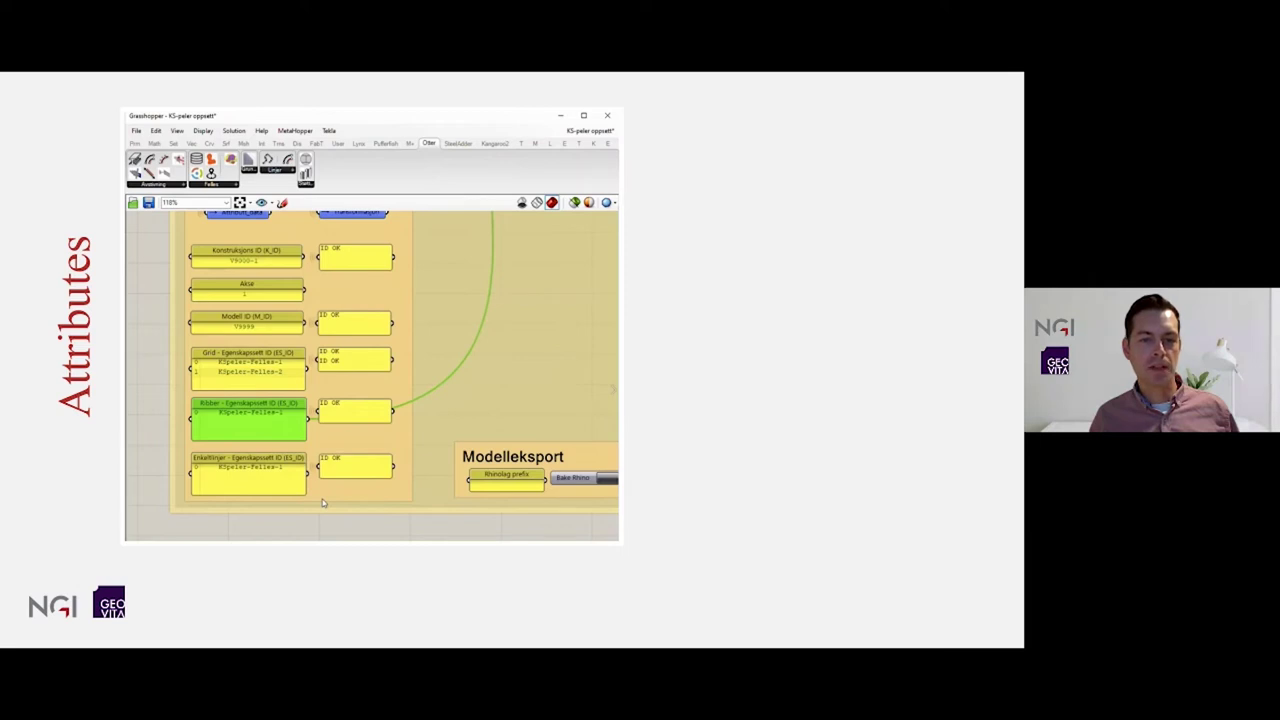
- Examine the ground reinforcement property-set columns in the Excel attribute workbook through to the last attribute
key("Right")
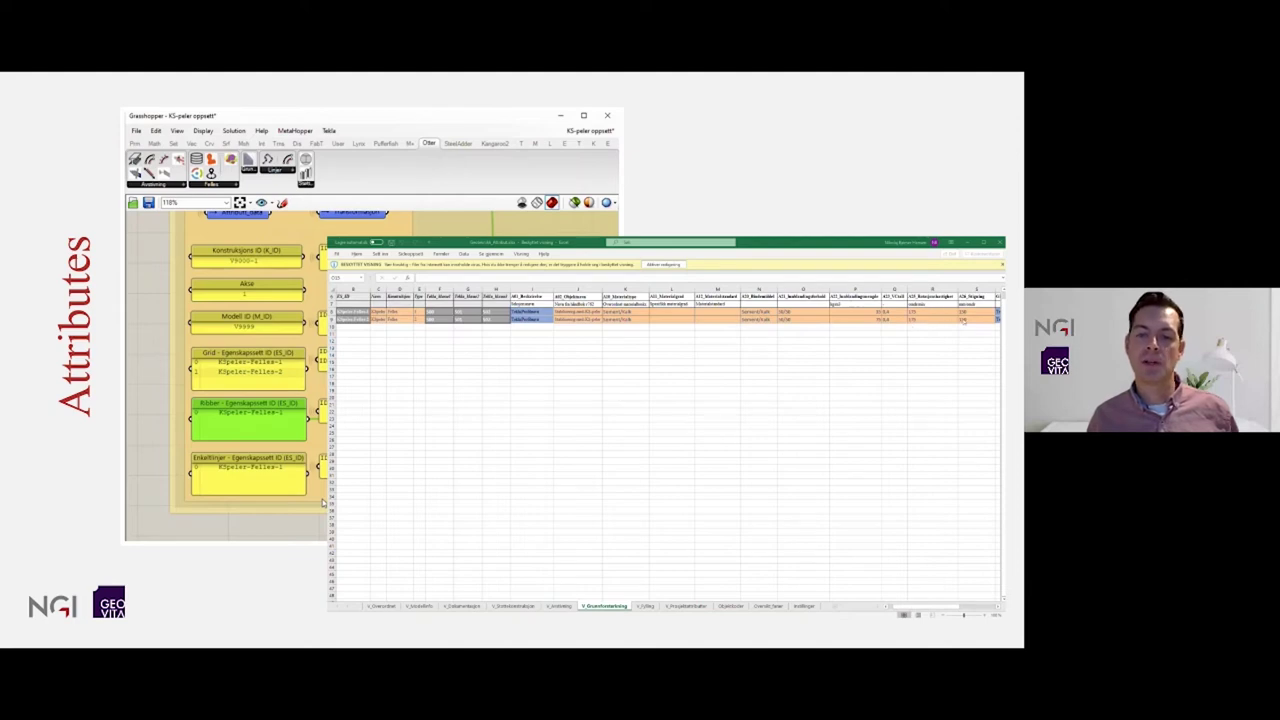
left_click(934, 607)
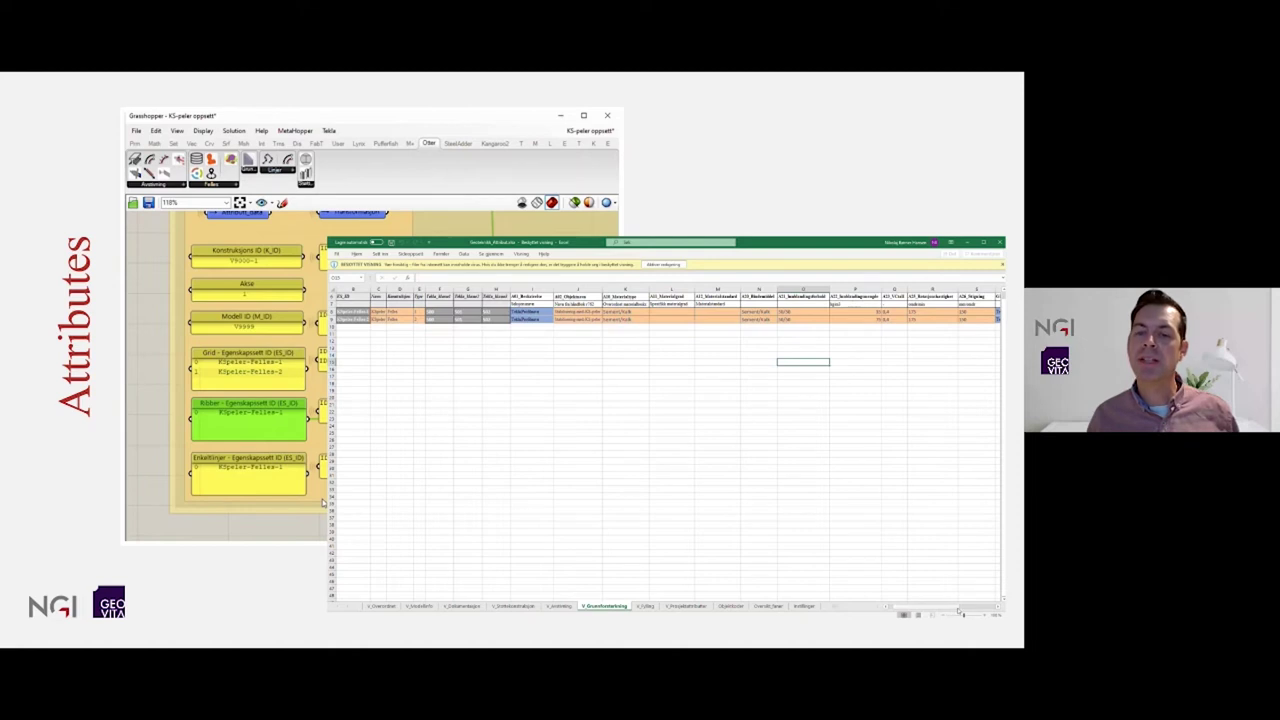
left_click_drag(970, 609, 983, 610)
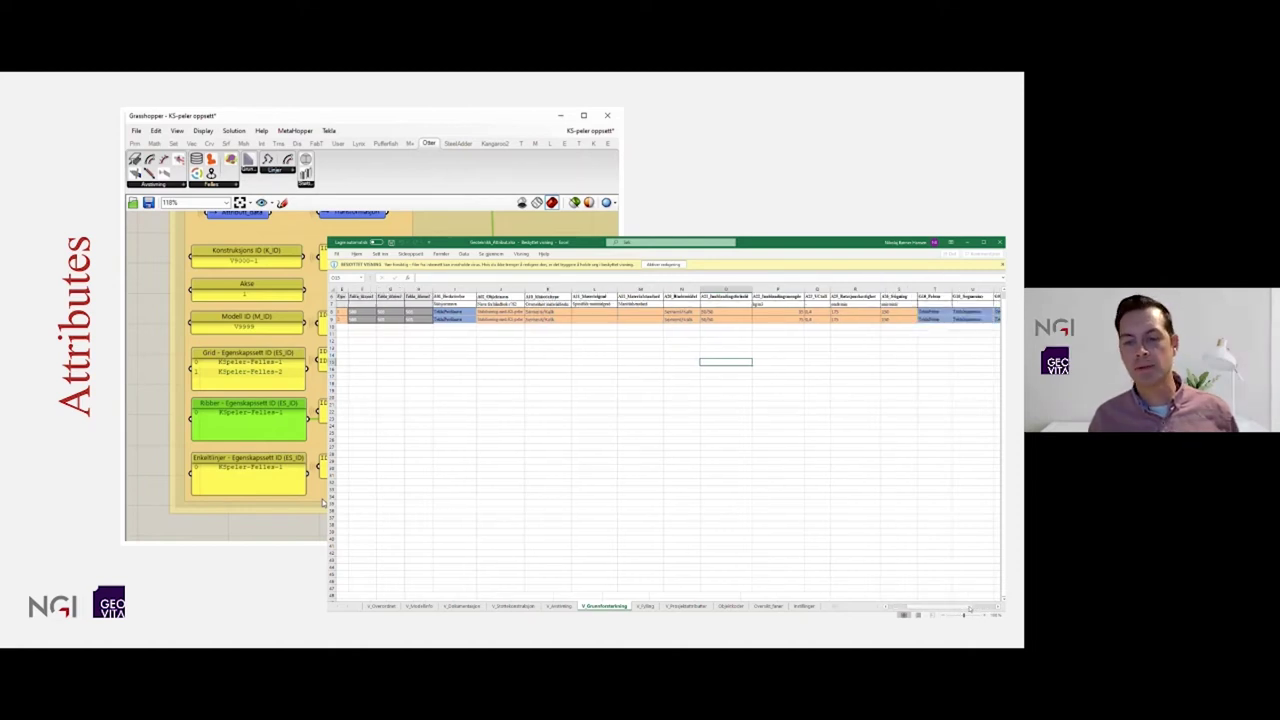
left_click_drag(987, 613, 996, 611)
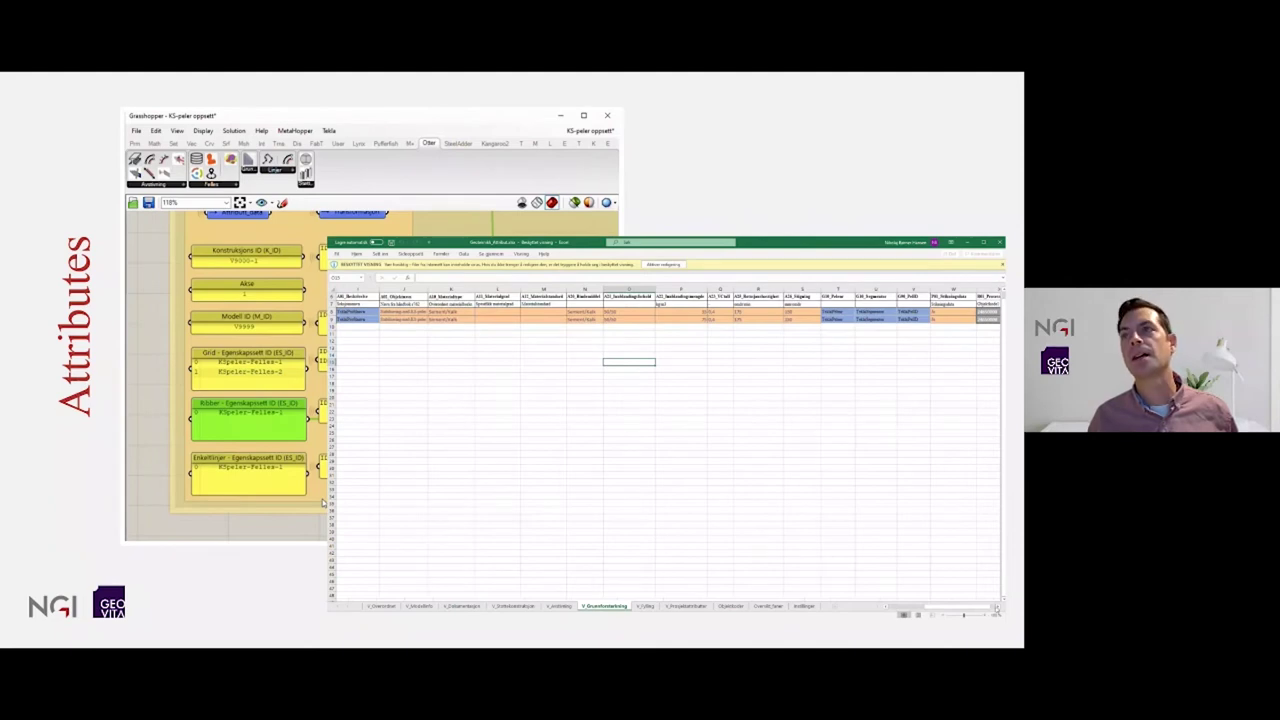
left_click(998, 608)
scroll(997, 607, "right", 2)
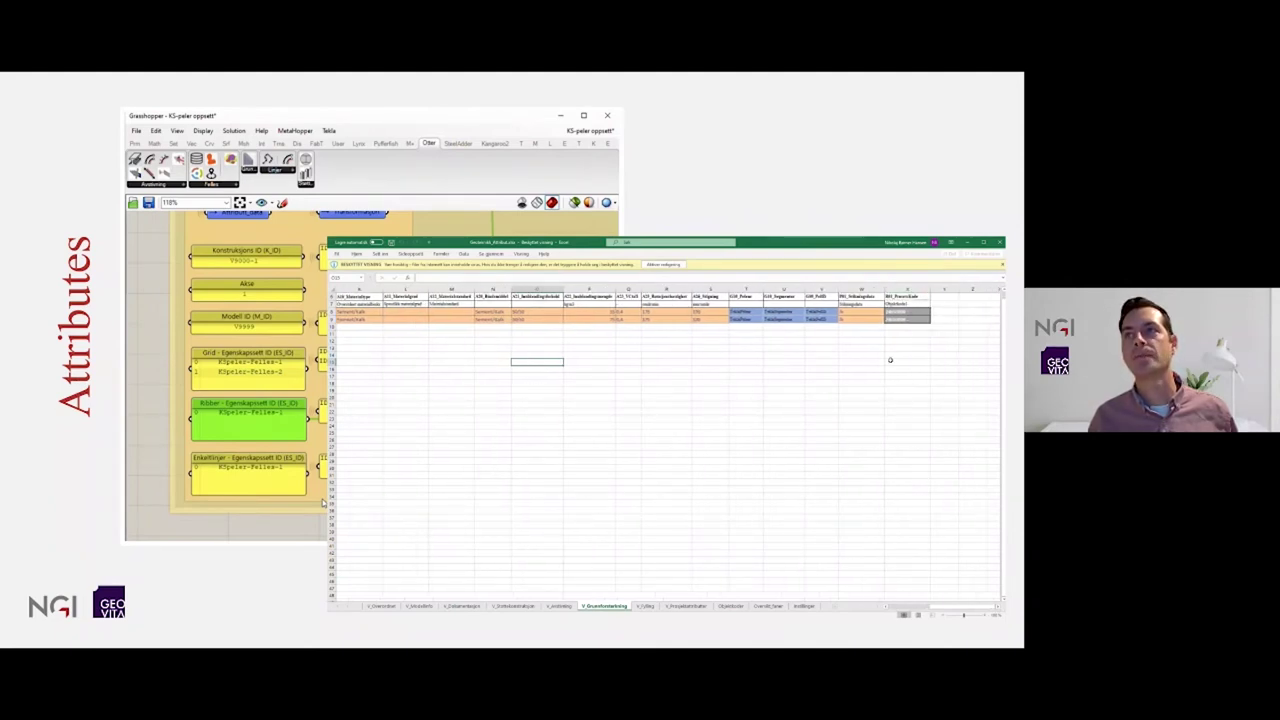
- Go through the documentation and model information sheets of the attribute workbook, reviewing the model information columns
left_click(462, 606)
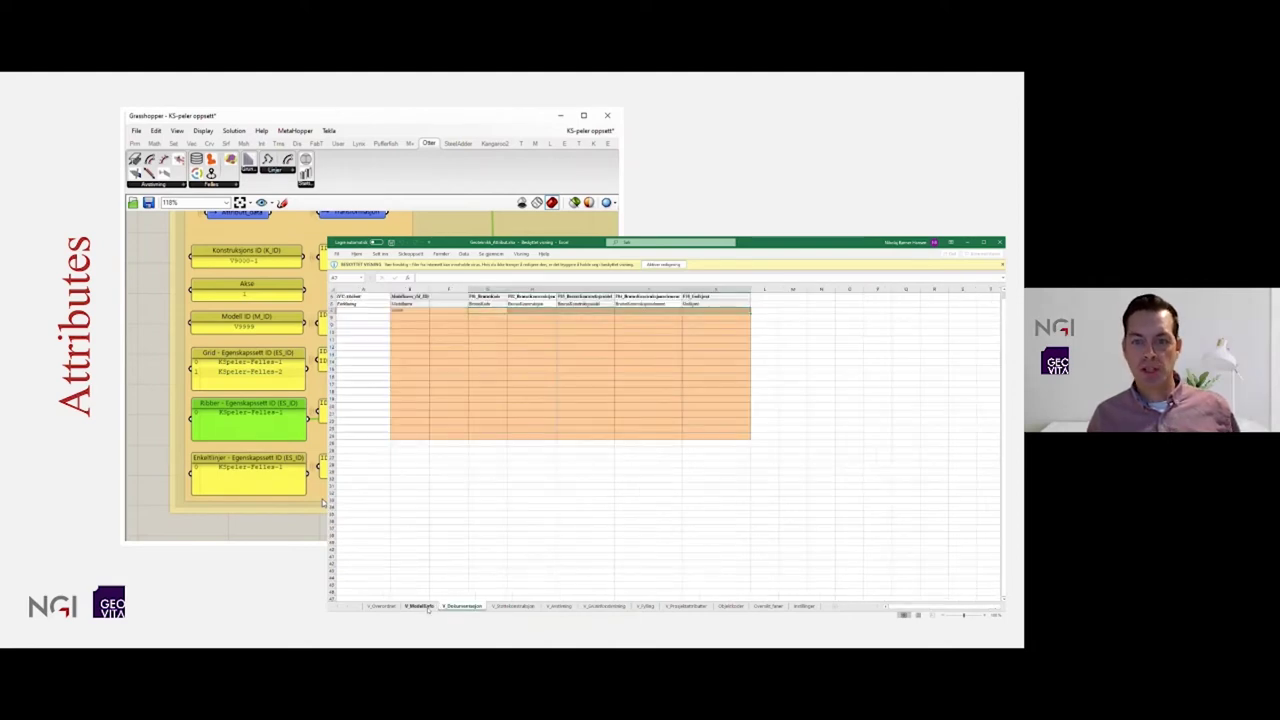
left_click(421, 606)
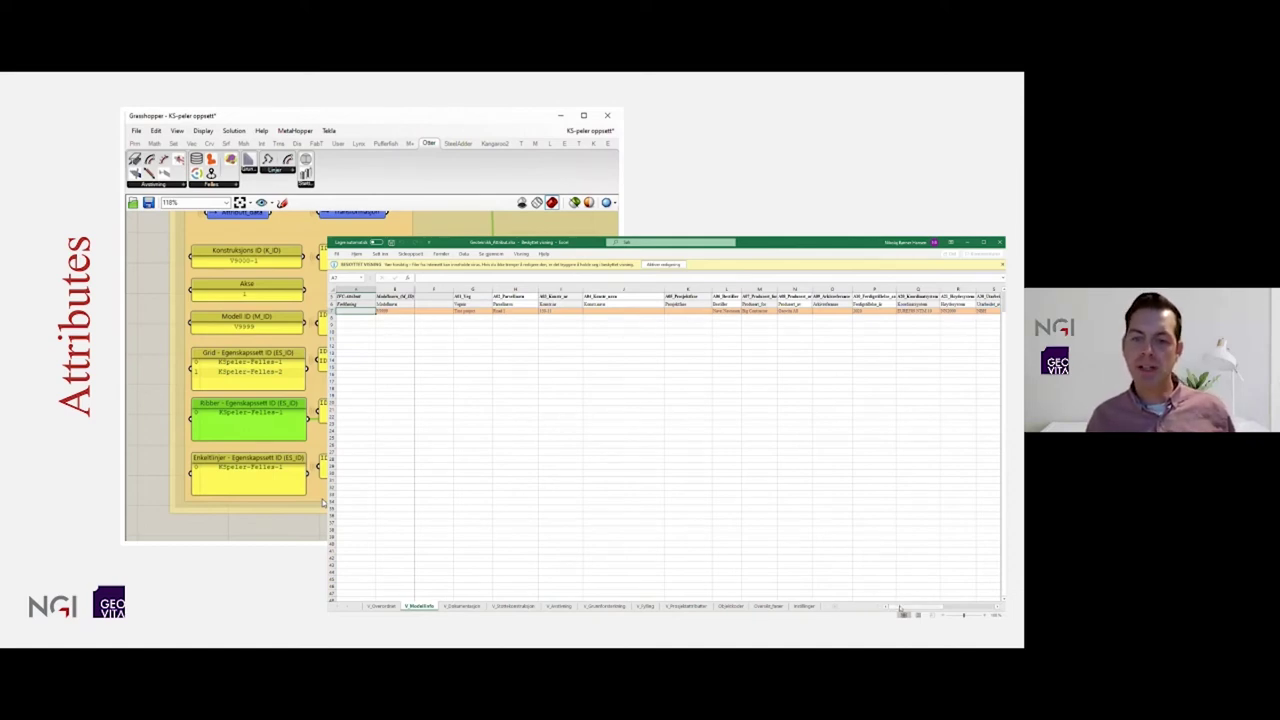
left_click(997, 608)
left_click(997, 608)
left_click(997, 609)
left_click(997, 609)
left_click(997, 609)
left_click(997, 609)
left_click(997, 609)
left_click_drag(996, 608, 996, 608)
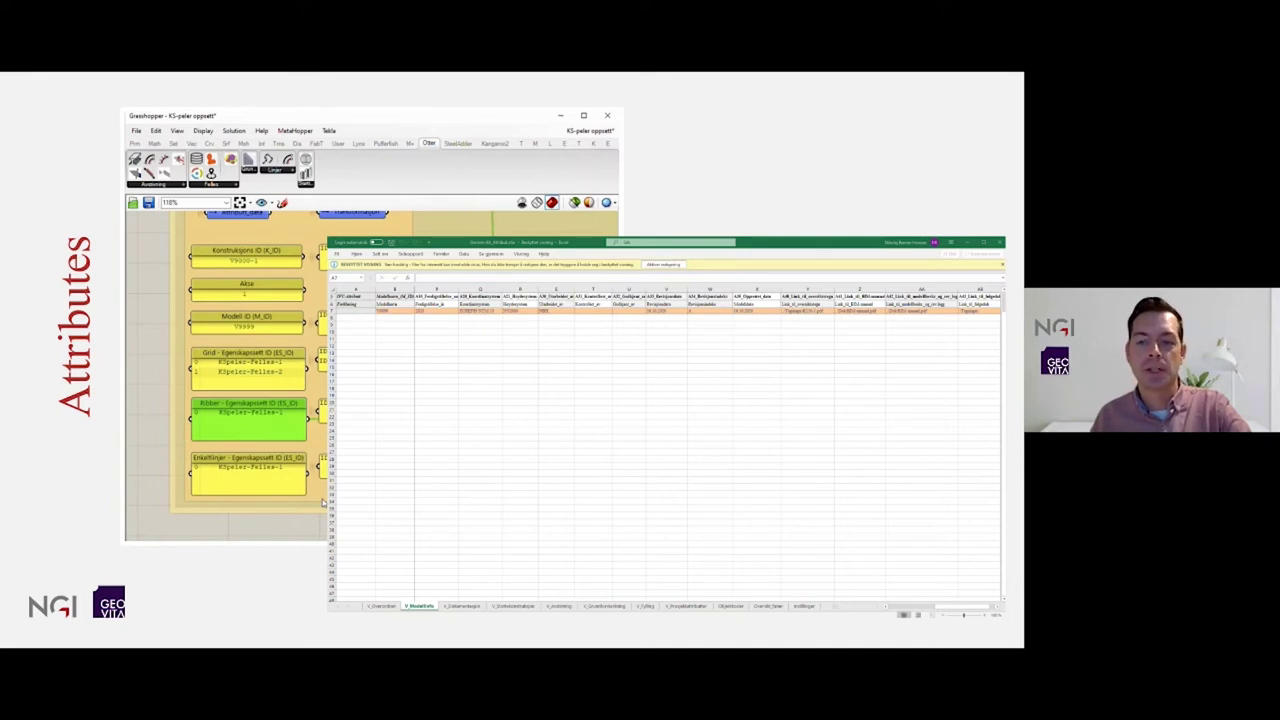
- Switch to the Trimble Connect 3D Viewer, inspect the KS-modell.ifc pile model in 3D and show it in top view
mouse_move(563, 560)
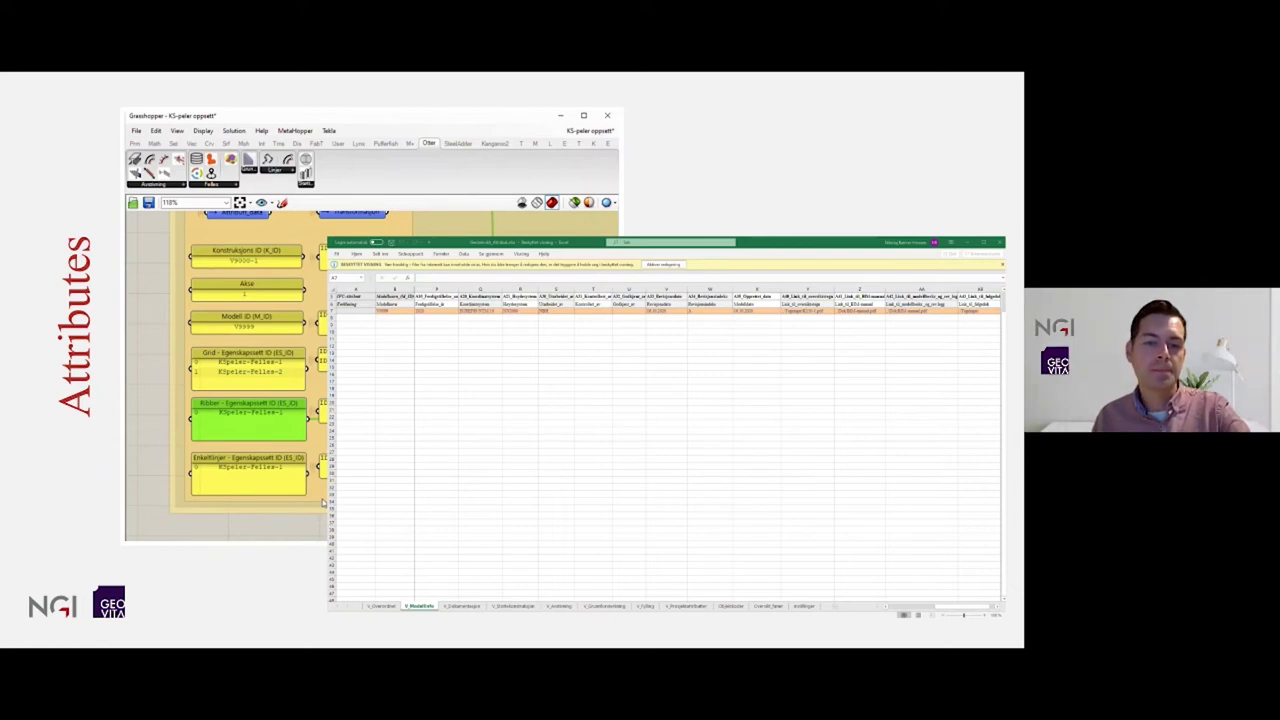
key("Right")
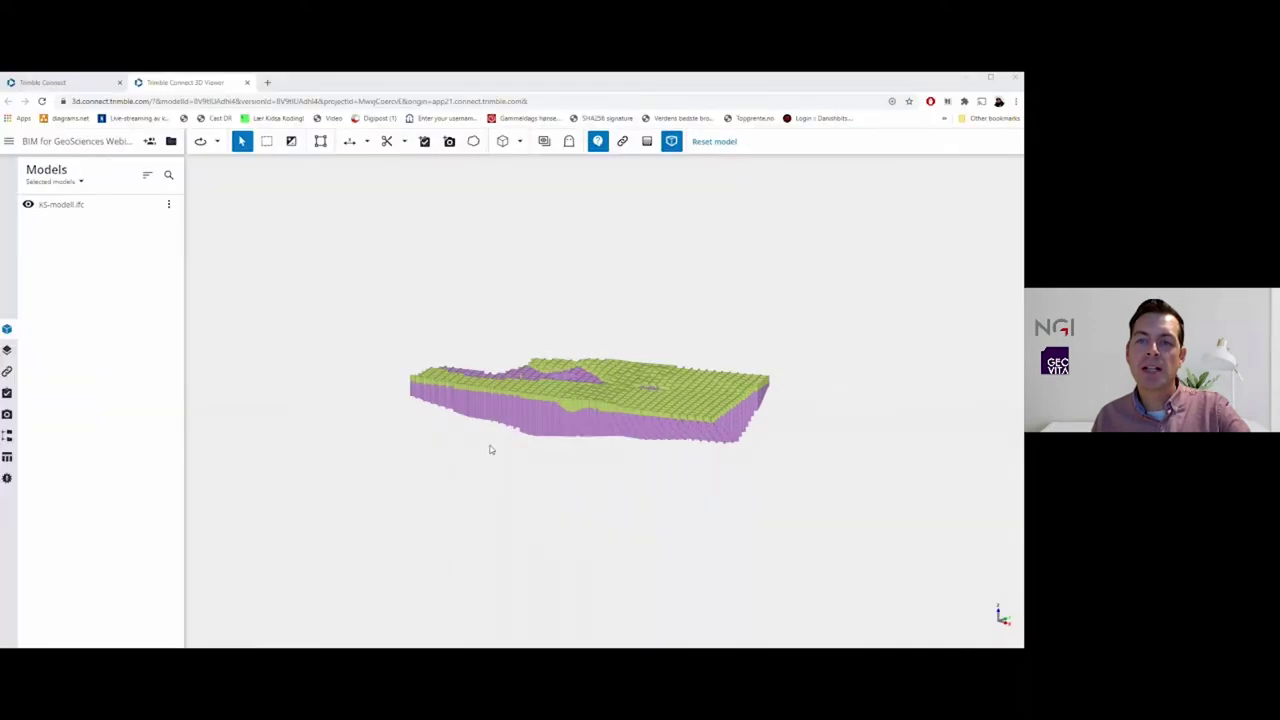
middle_click_drag(491, 450, 490, 471)
scroll(590, 446, "up", 2)
scroll(590, 447, "up", 3)
left_click_drag(520, 545, 592, 586)
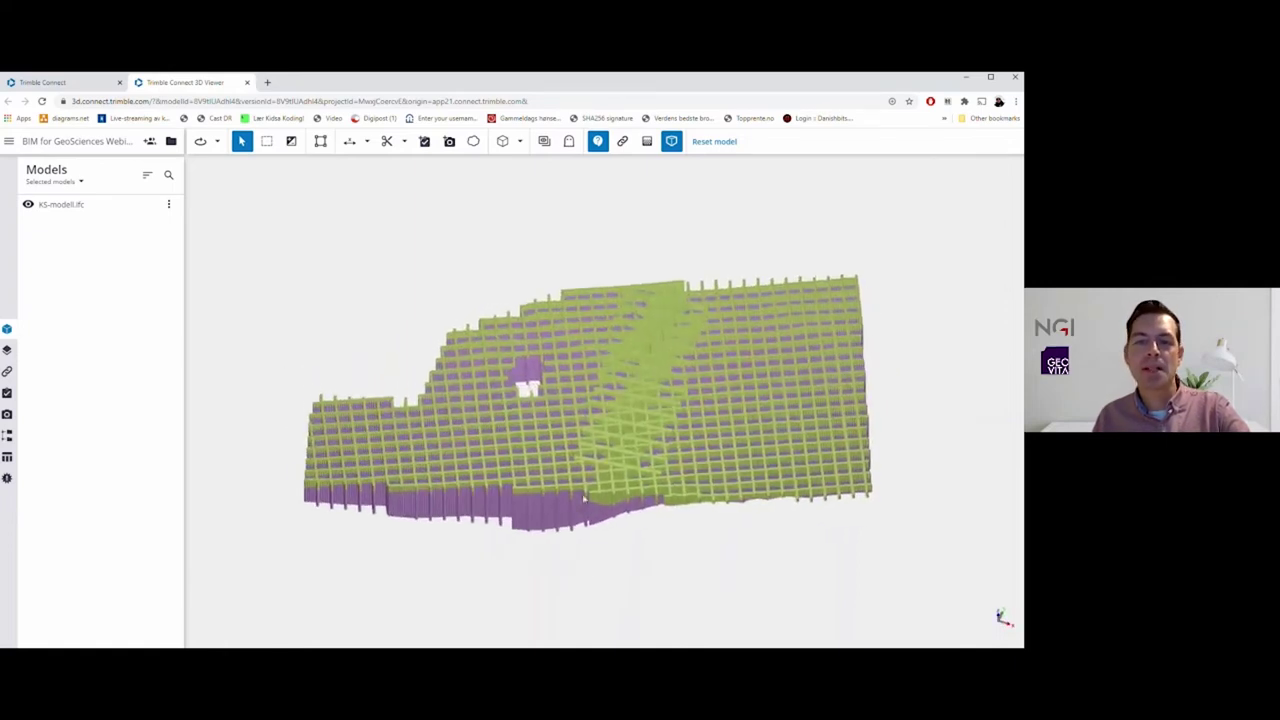
left_click(519, 141)
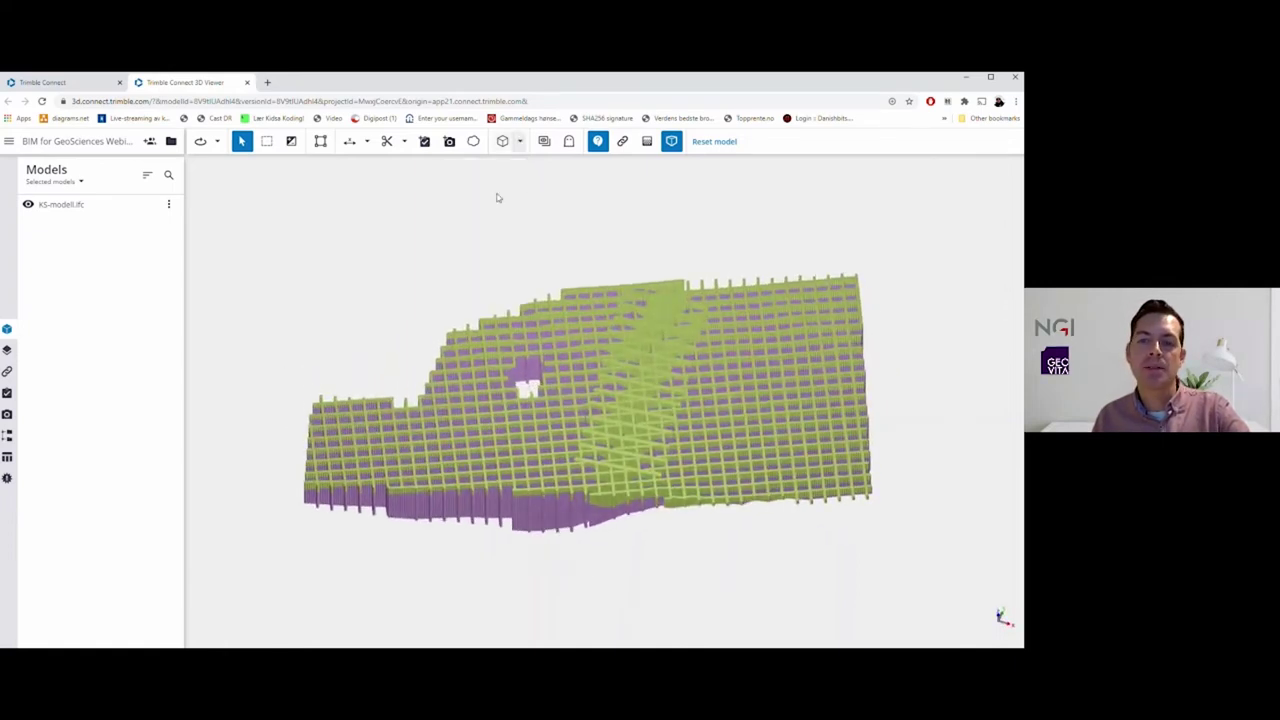
left_click(486, 195)
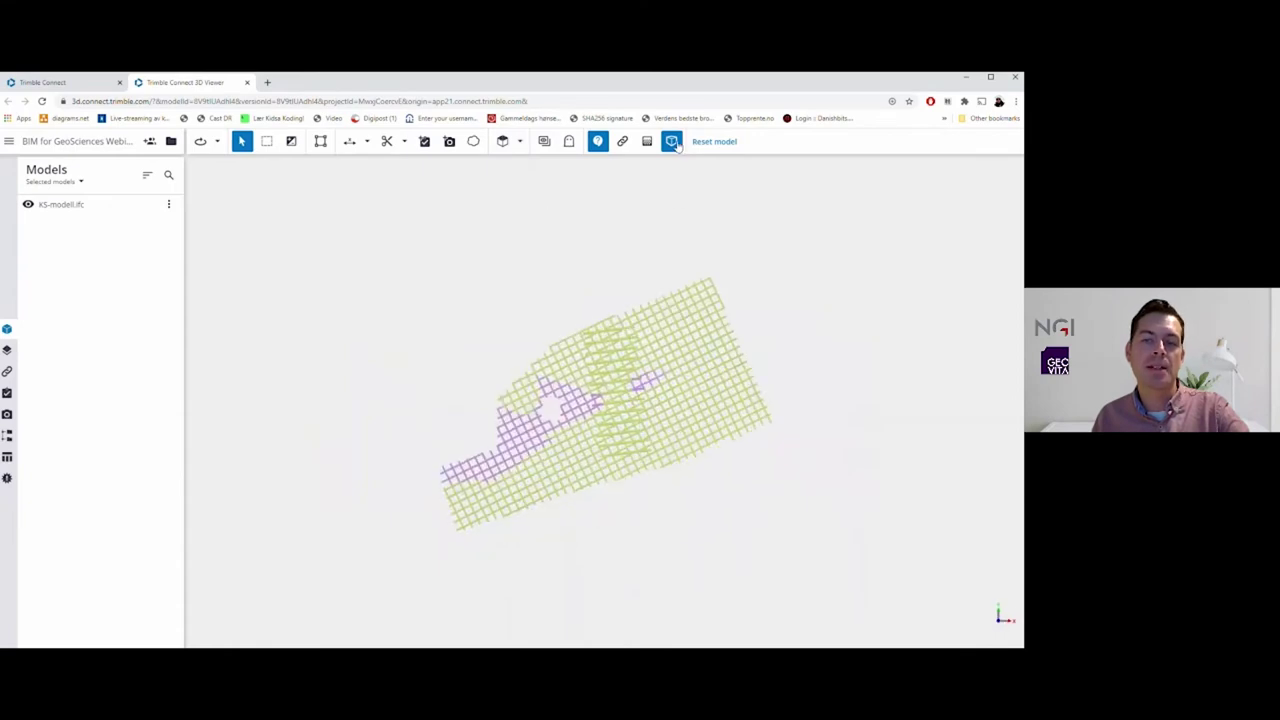
- Select a single pile segment beside the opening in the grid and read its V_Grunnforsterkning properties
scroll(570, 438, "up", 6)
scroll(549, 488, "up", 2)
left_click_drag(559, 521, 508, 470)
scroll(505, 471, "up", 1)
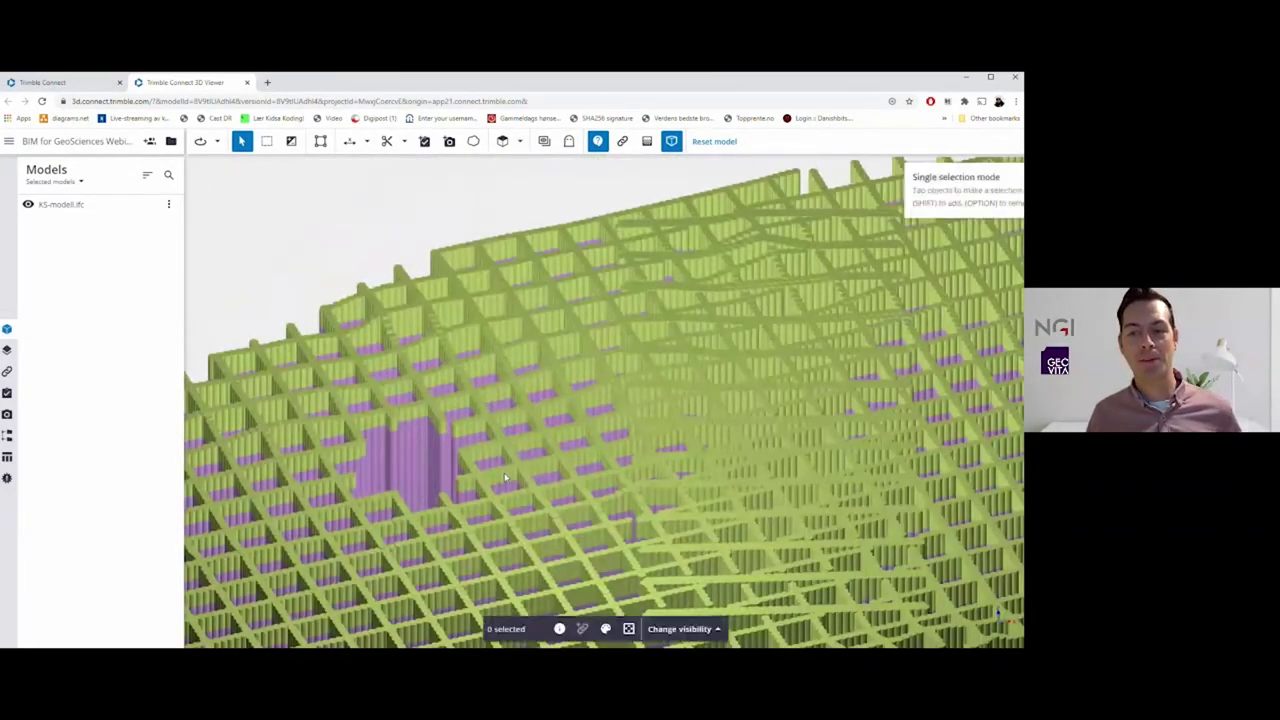
left_click(506, 478)
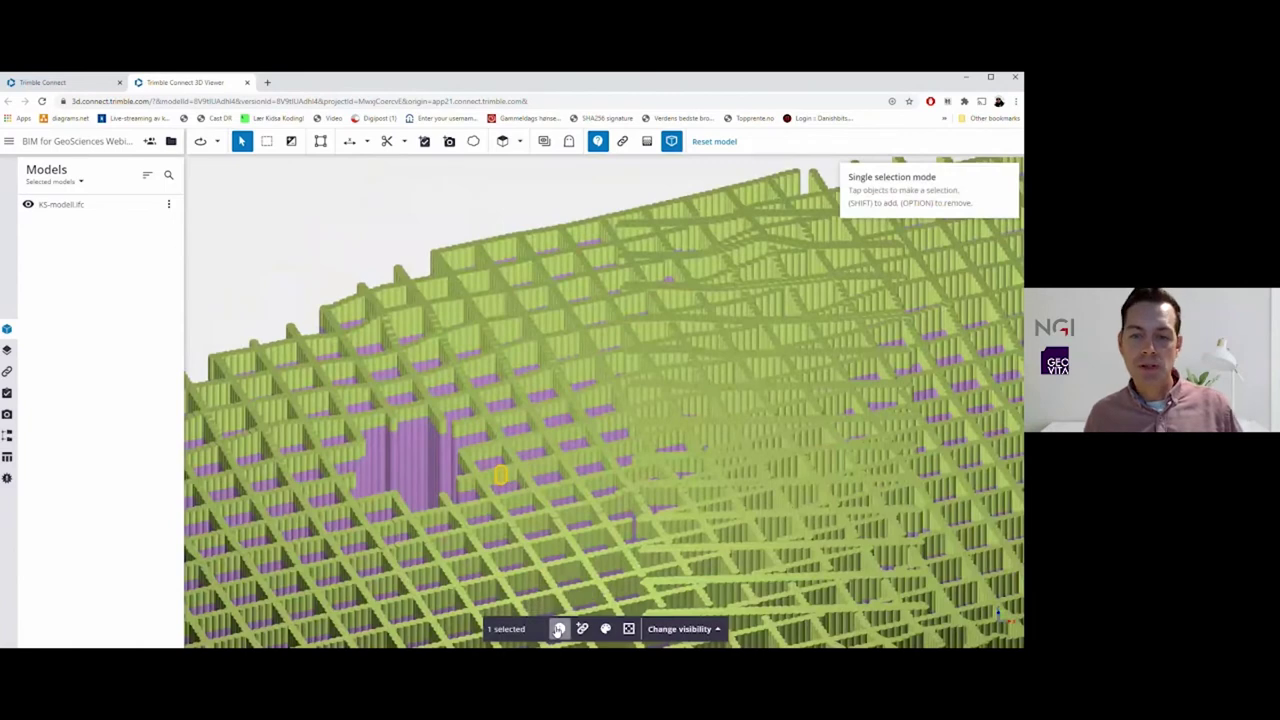
left_click(558, 629)
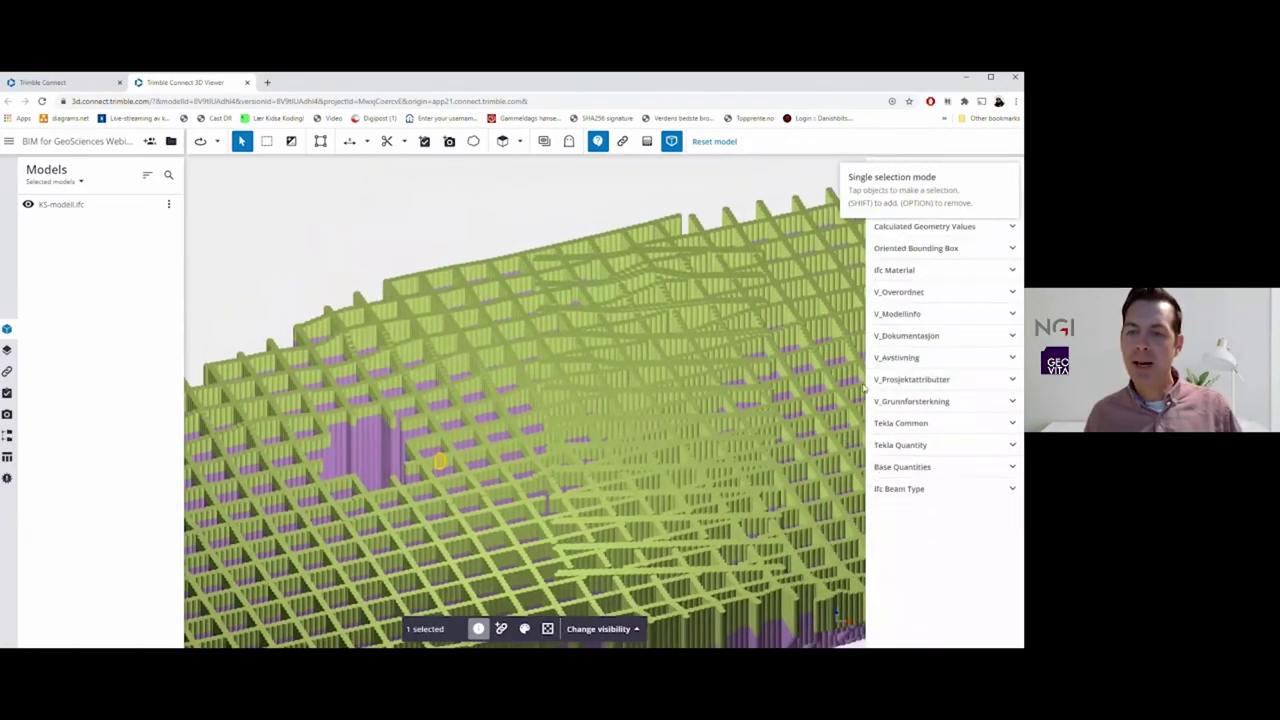
left_click(1003, 401)
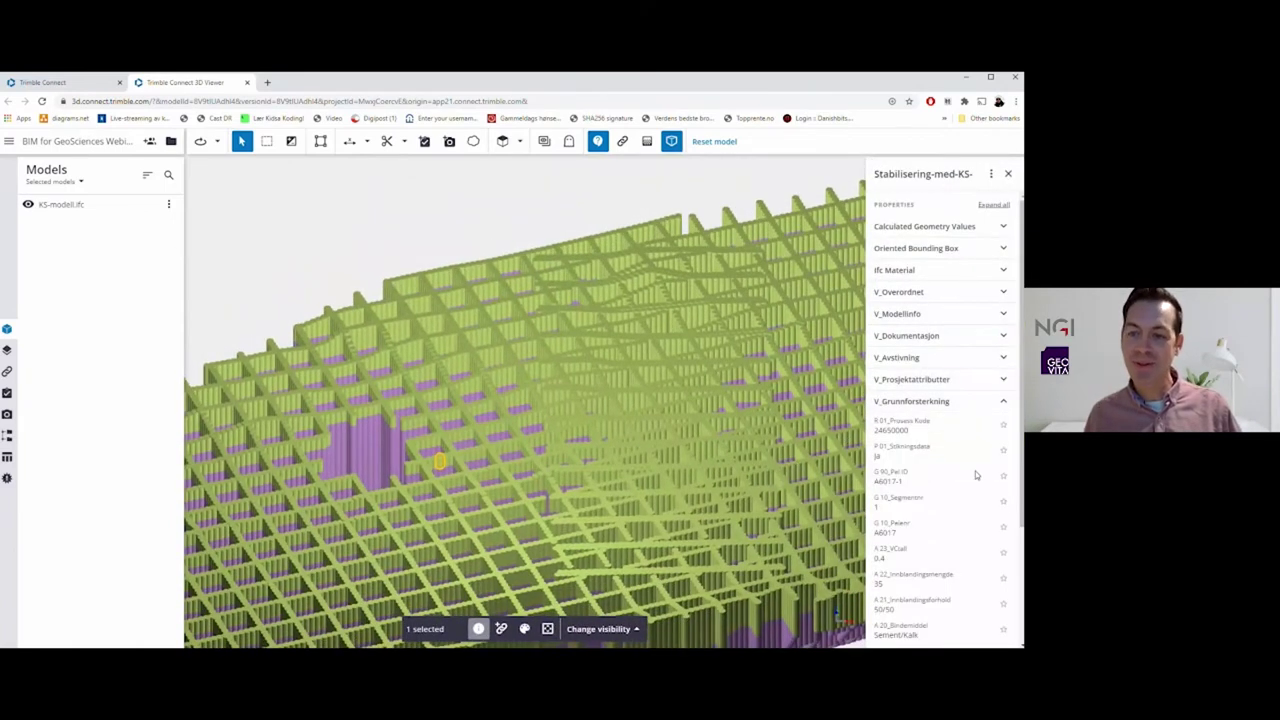
left_click_drag(1020, 429, 1014, 543)
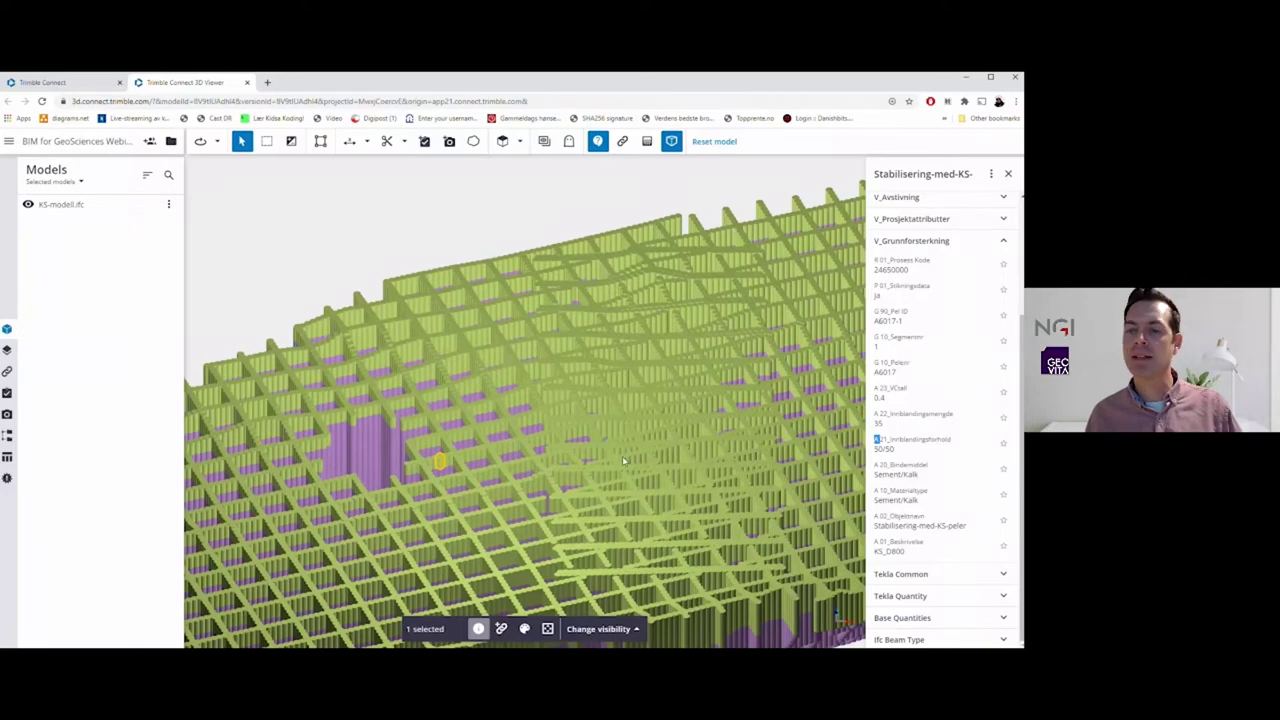
- Select the longer pile segment near the opening and compare its ground reinforcement properties
scroll(436, 471, "up", 2)
left_click(436, 482)
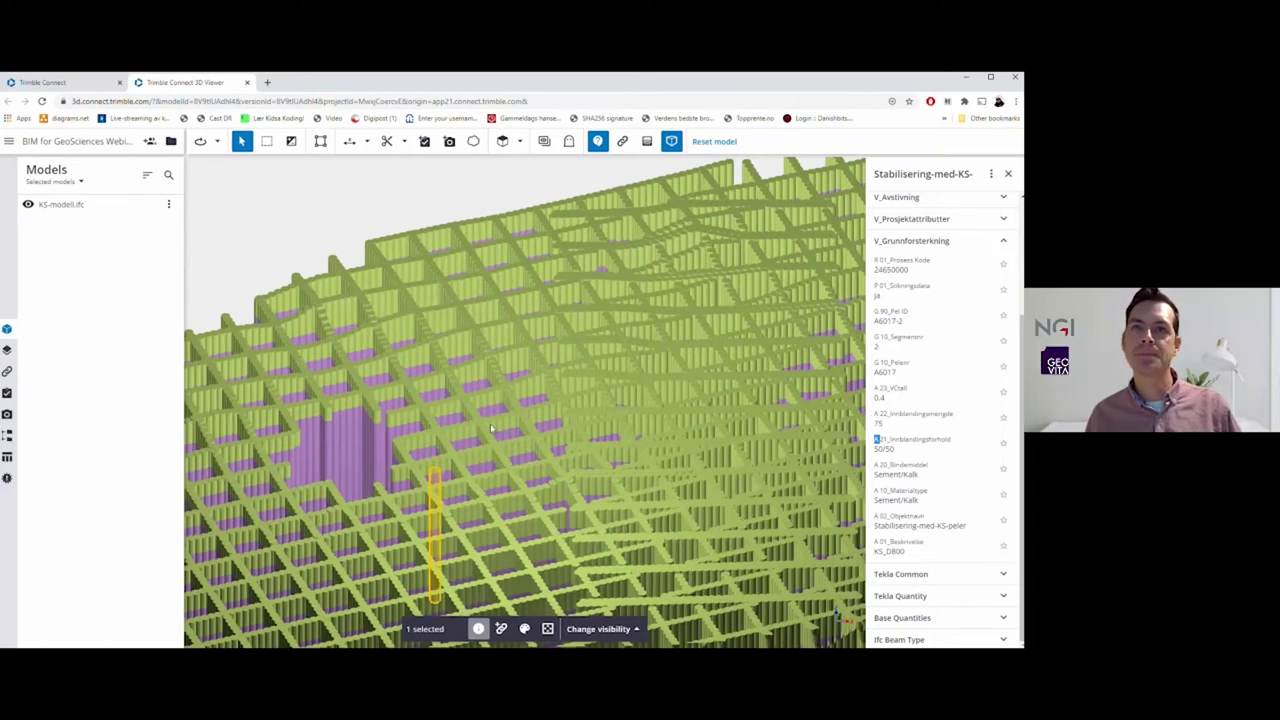
scroll(496, 428, "down", 4)
left_click_drag(492, 494, 508, 468)
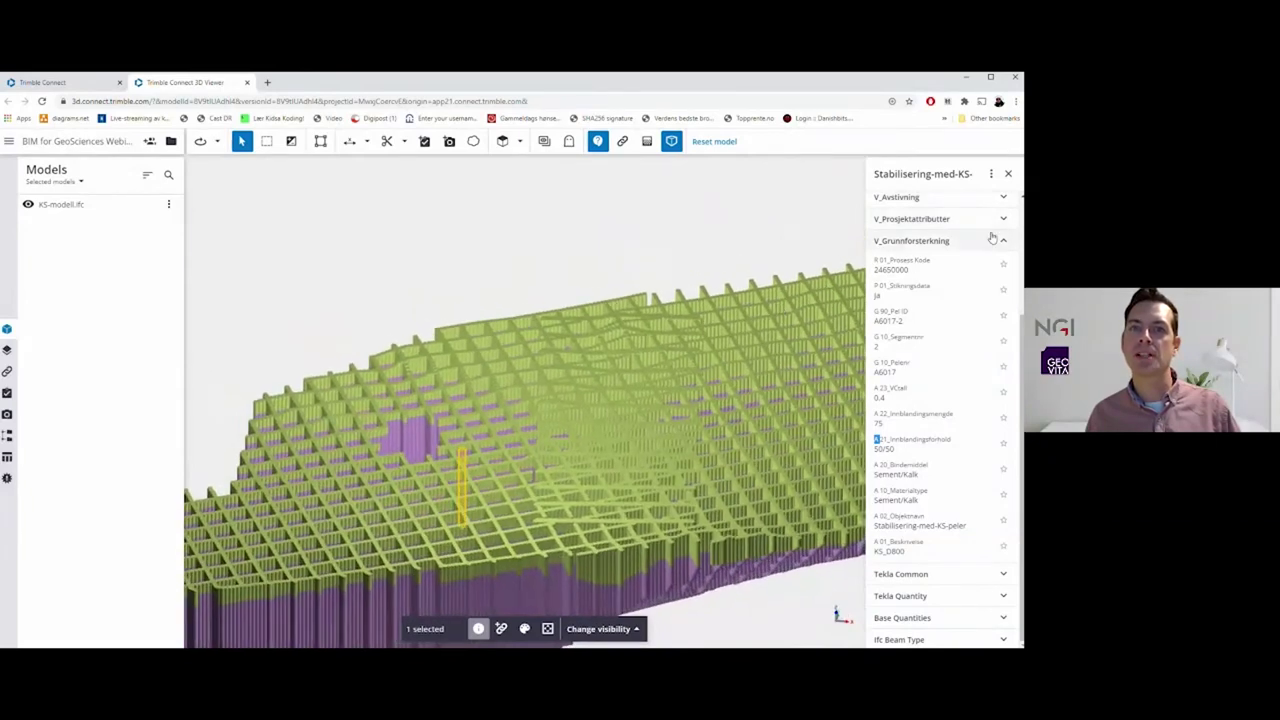
- Collapse V_Grunnforsterkning and review the V_Modellinfo and Base Quantities properties of the selected pile segment
left_click(993, 240)
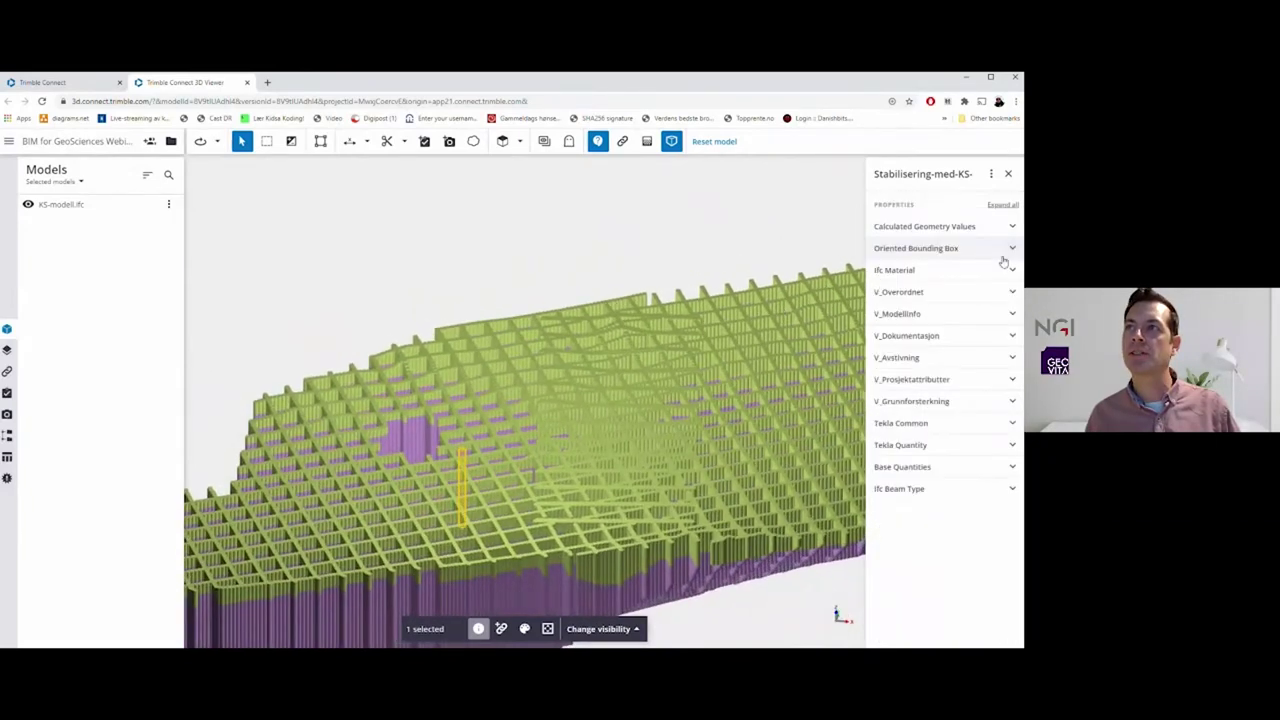
left_click(1010, 314)
scroll(937, 357, "down", 1)
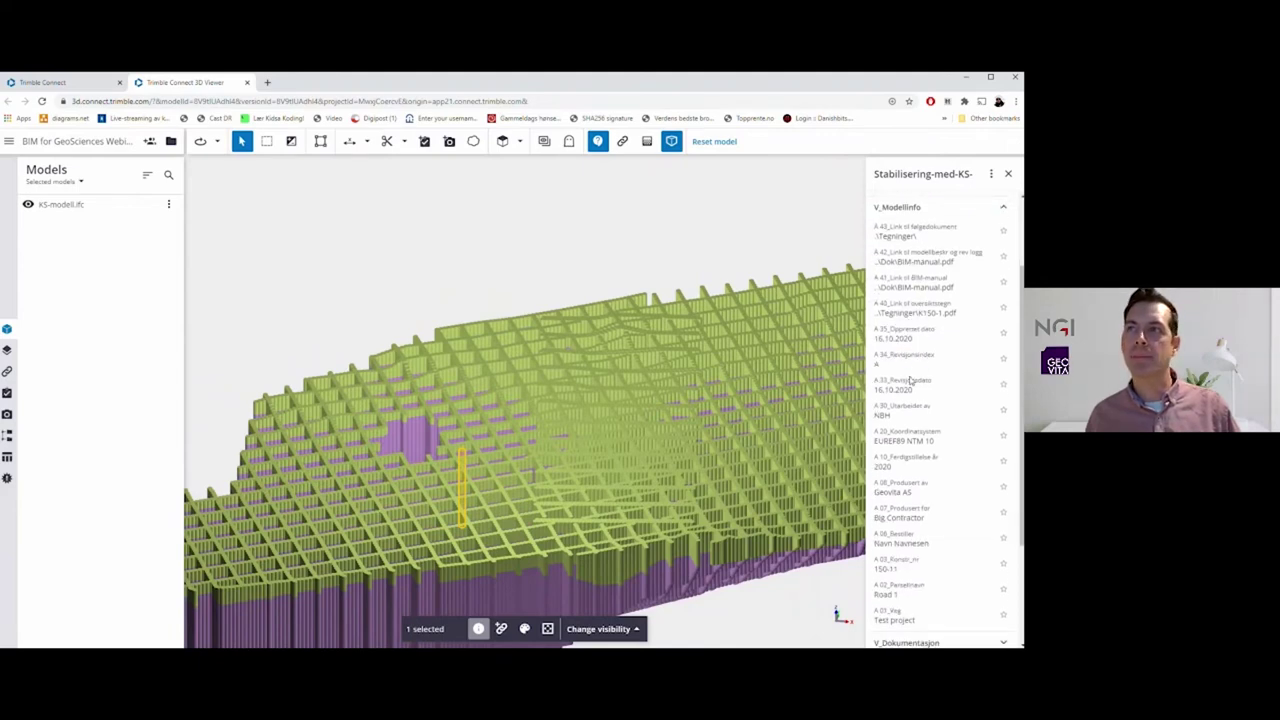
scroll(910, 401, "down", 1)
scroll(914, 393, "down", 1)
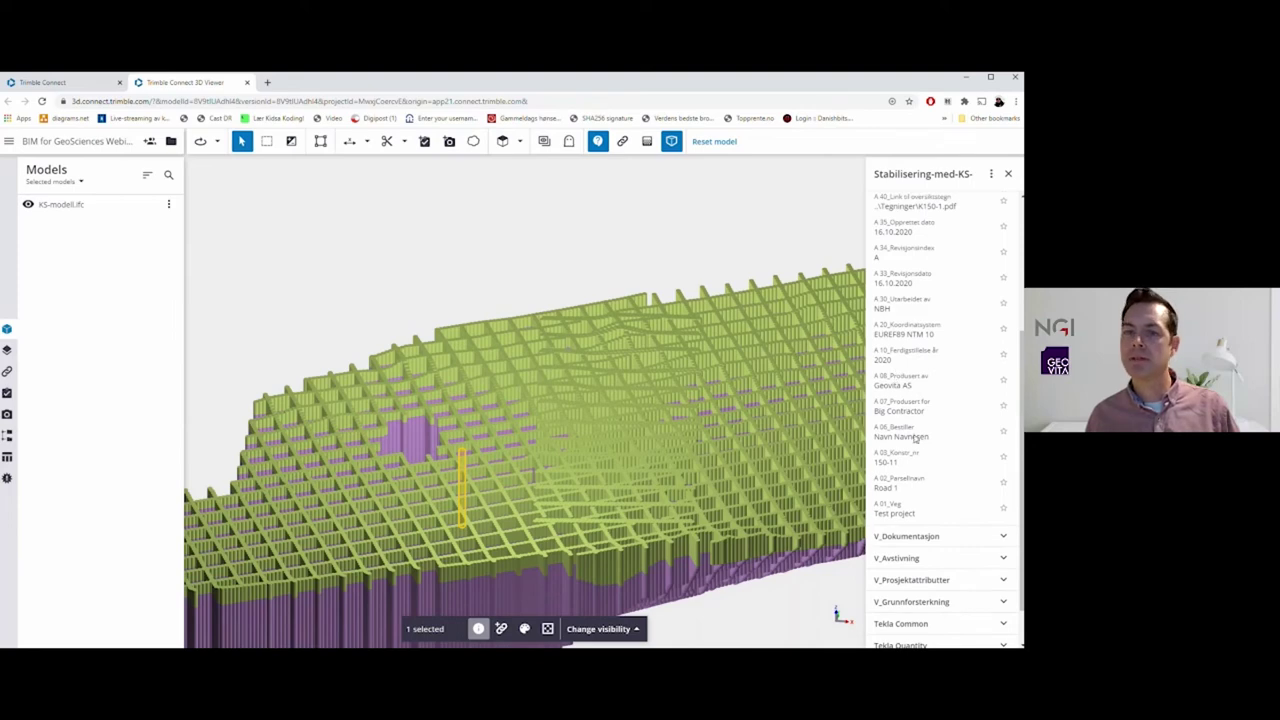
scroll(913, 451, "down", 1)
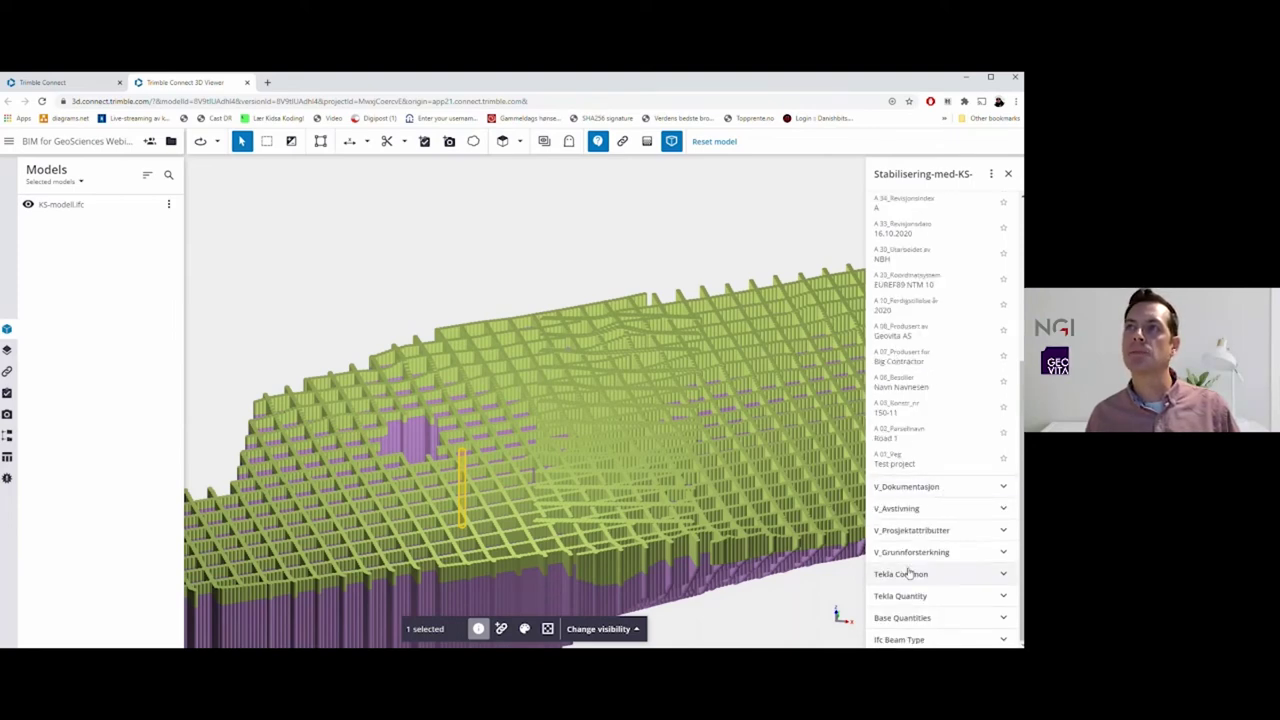
left_click(968, 619)
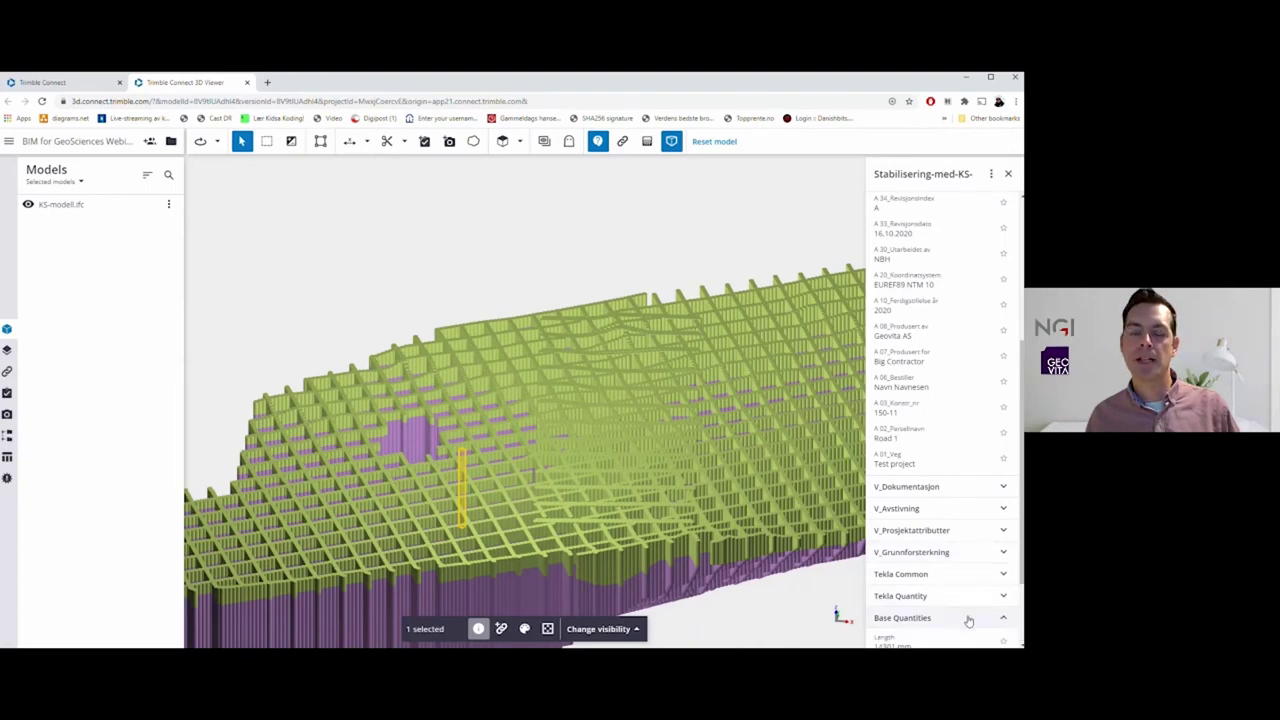
scroll(968, 621, "down", 2)
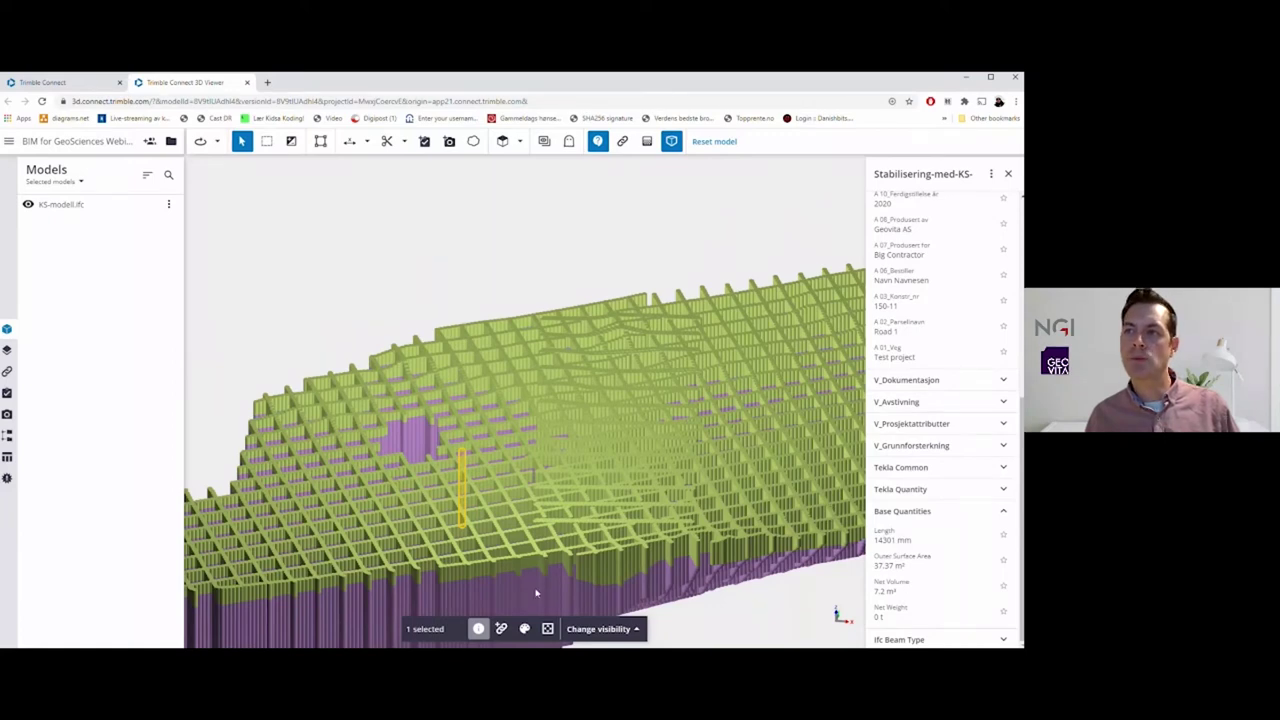
- Load E18VK_E1_gm_F00_V_bergmodell.dwg alongside the pile model and inspect how the piles meet the rock surface
left_click(527, 480)
middle_click_drag(592, 474, 587, 396)
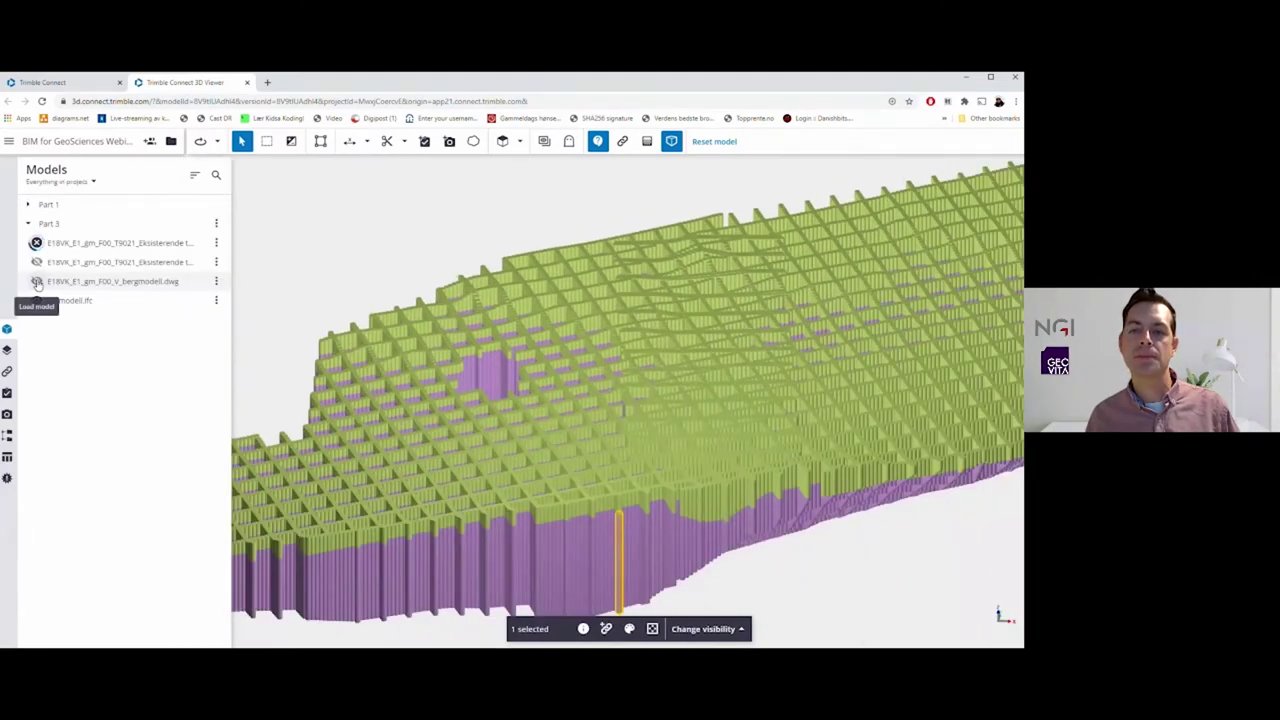
left_click(36, 282)
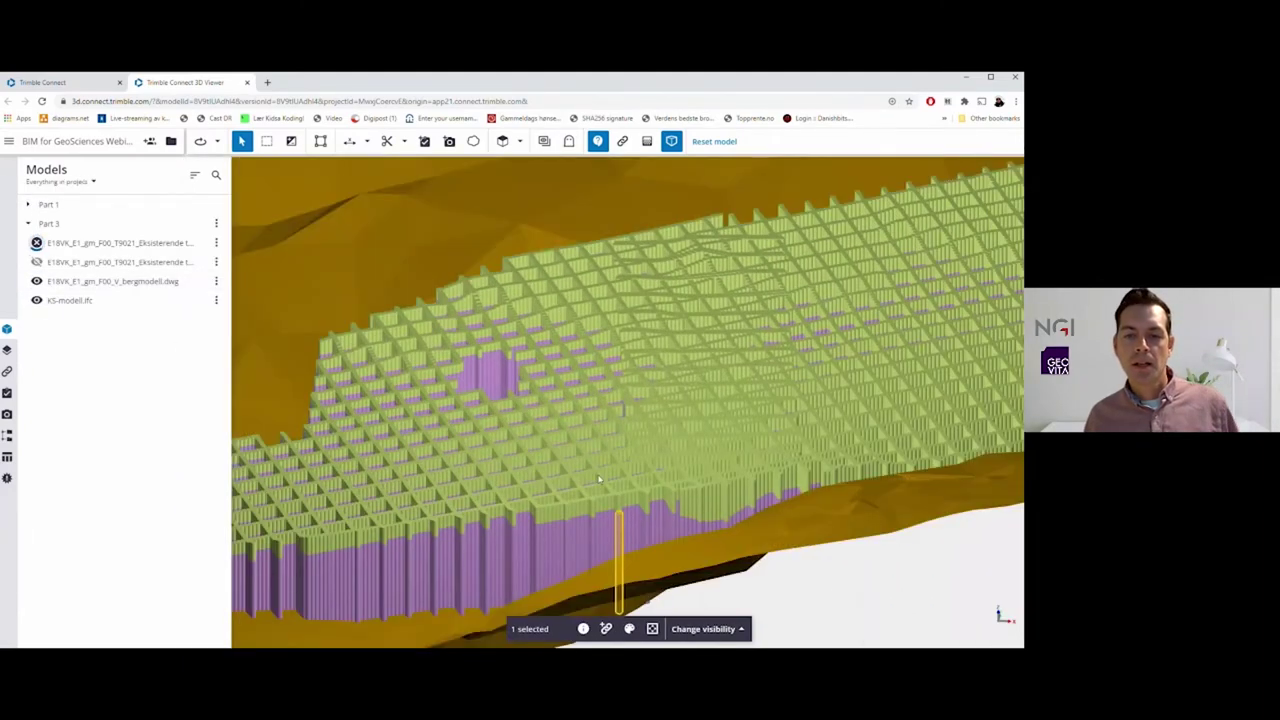
mouse_move(754, 581)
left_mouse_down()
mouse_move(782, 579)
mouse_move(747, 576)
left_mouse_up()
middle_click_drag(747, 576, 780, 426)
left_click_drag(780, 426, 654, 514)
left_click_drag(480, 540, 400, 506)
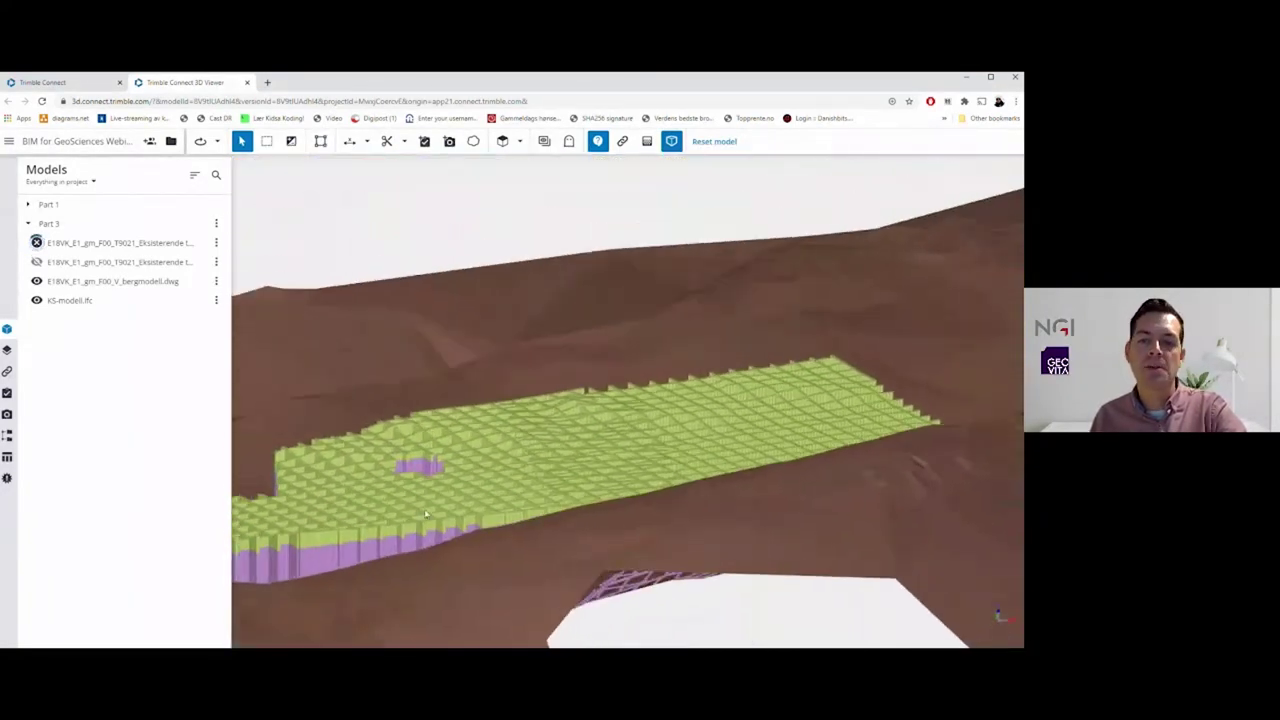
middle_click_drag(400, 506, 554, 474)
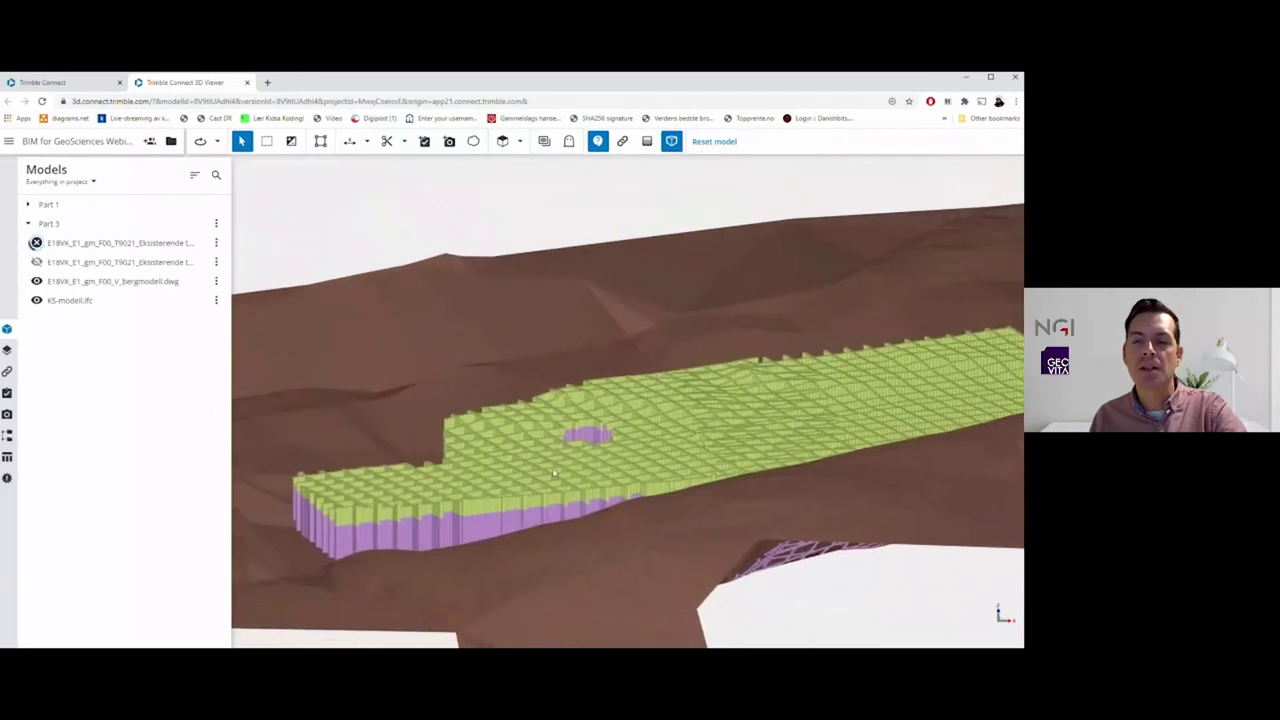
scroll(543, 475, "down", 1)
left_click_drag(544, 476, 573, 483)
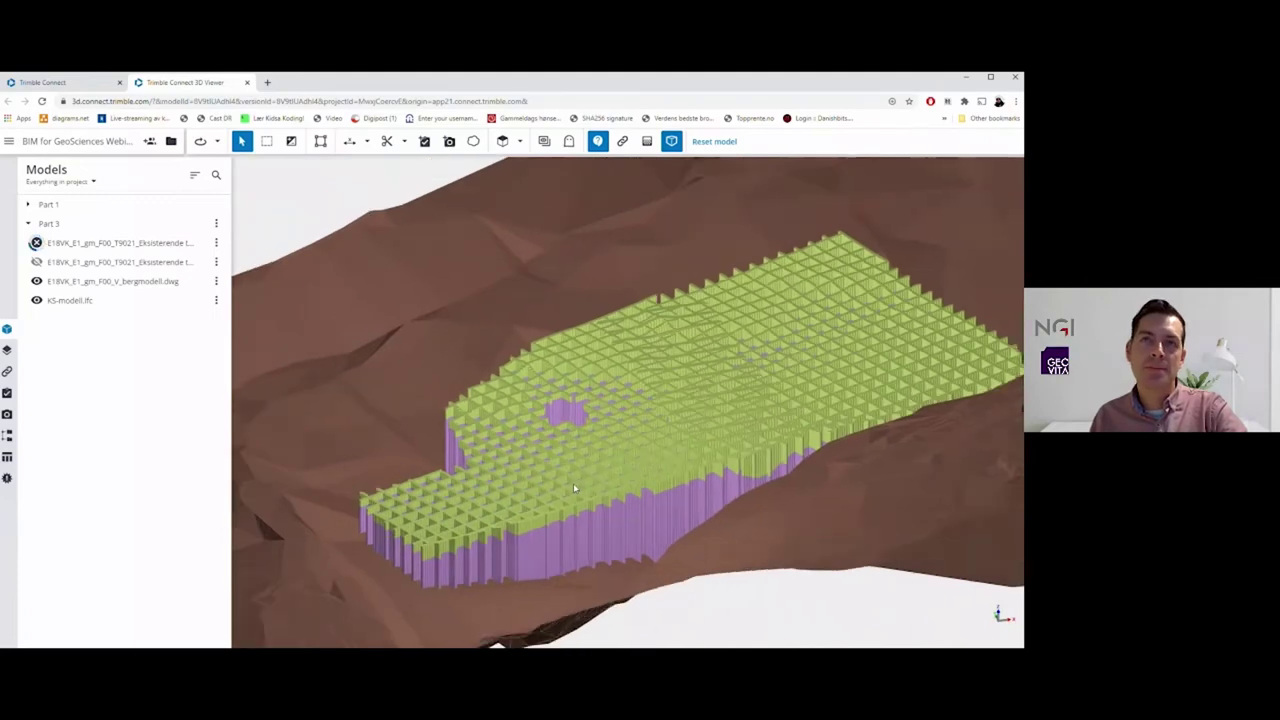
- Cut the model with a vertical clip plane at the long side of the pile grid and inspect the section with the terrain shown
left_click(403, 141)
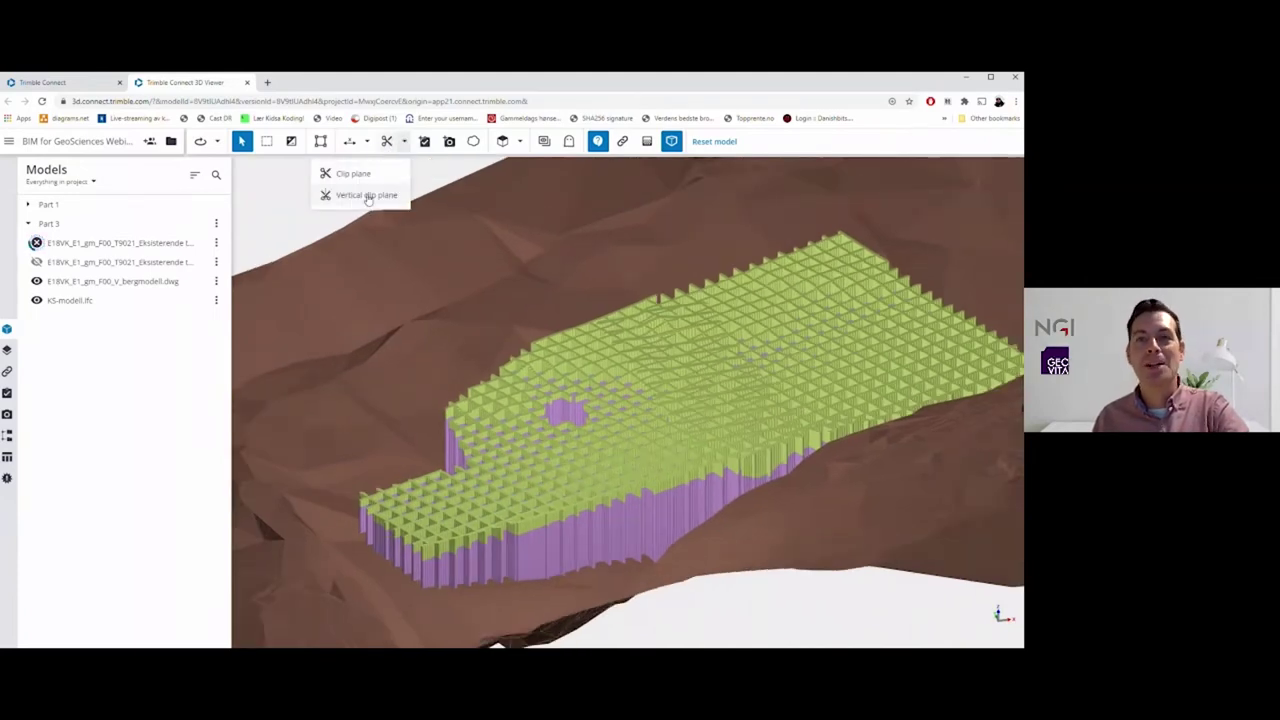
left_click(366, 195)
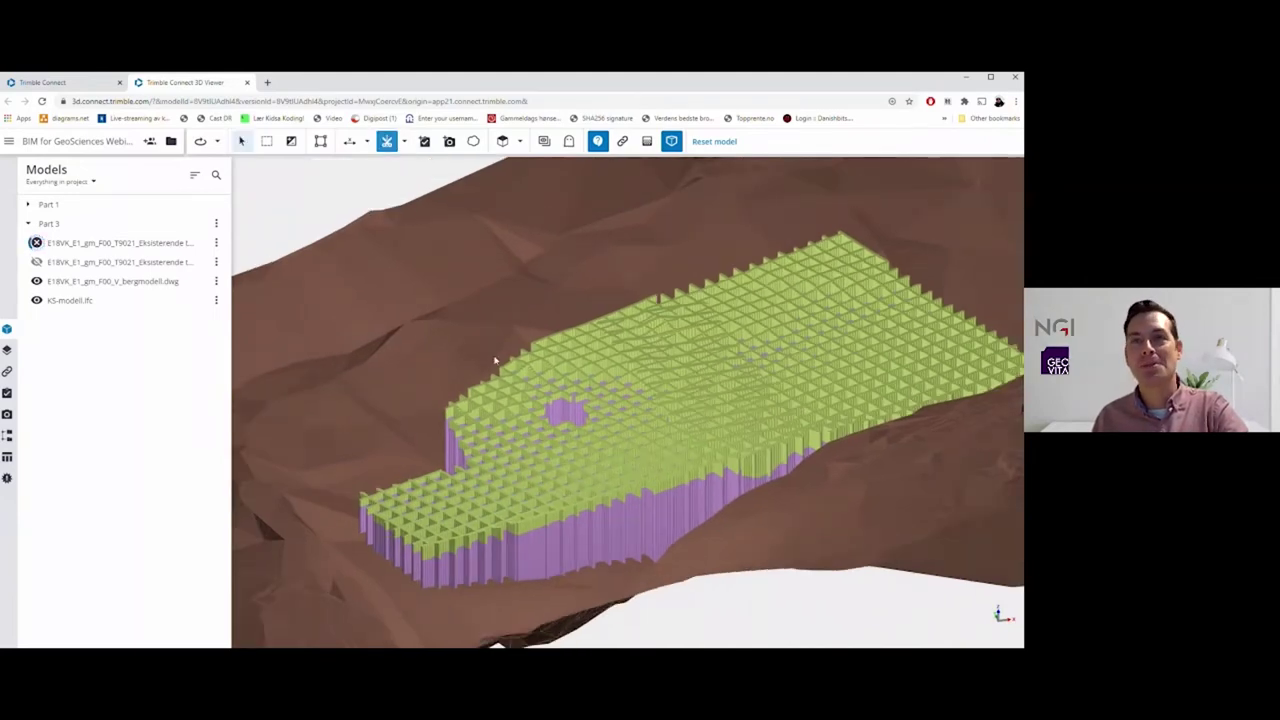
left_click(551, 520)
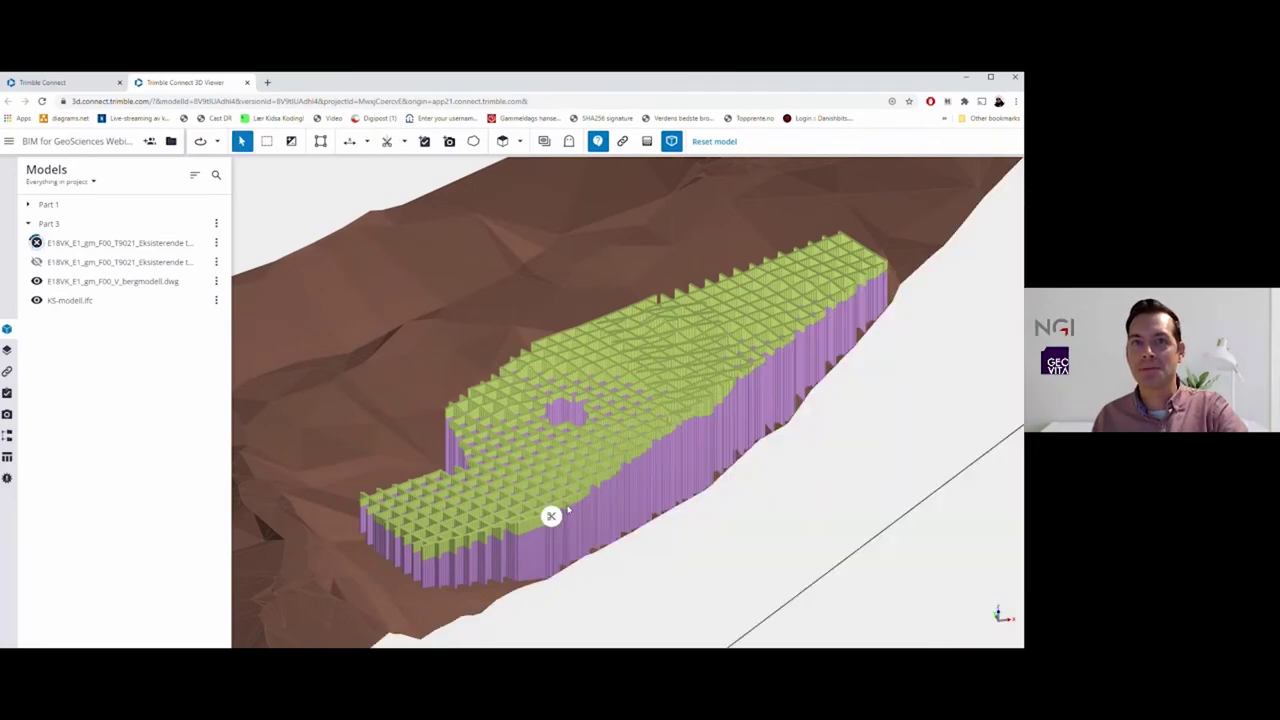
scroll(584, 533, "up", 1)
left_click_drag(538, 568, 463, 270)
left_click_drag(464, 324, 399, 288)
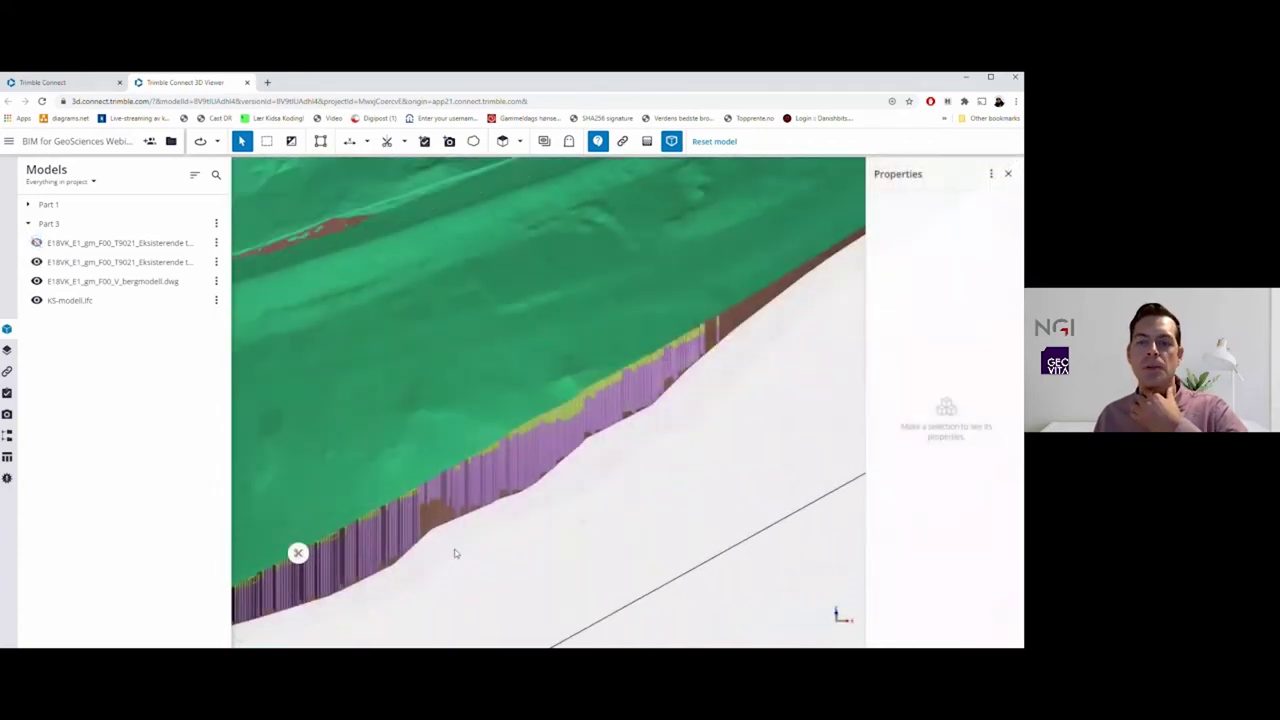
left_click_drag(455, 553, 274, 172)
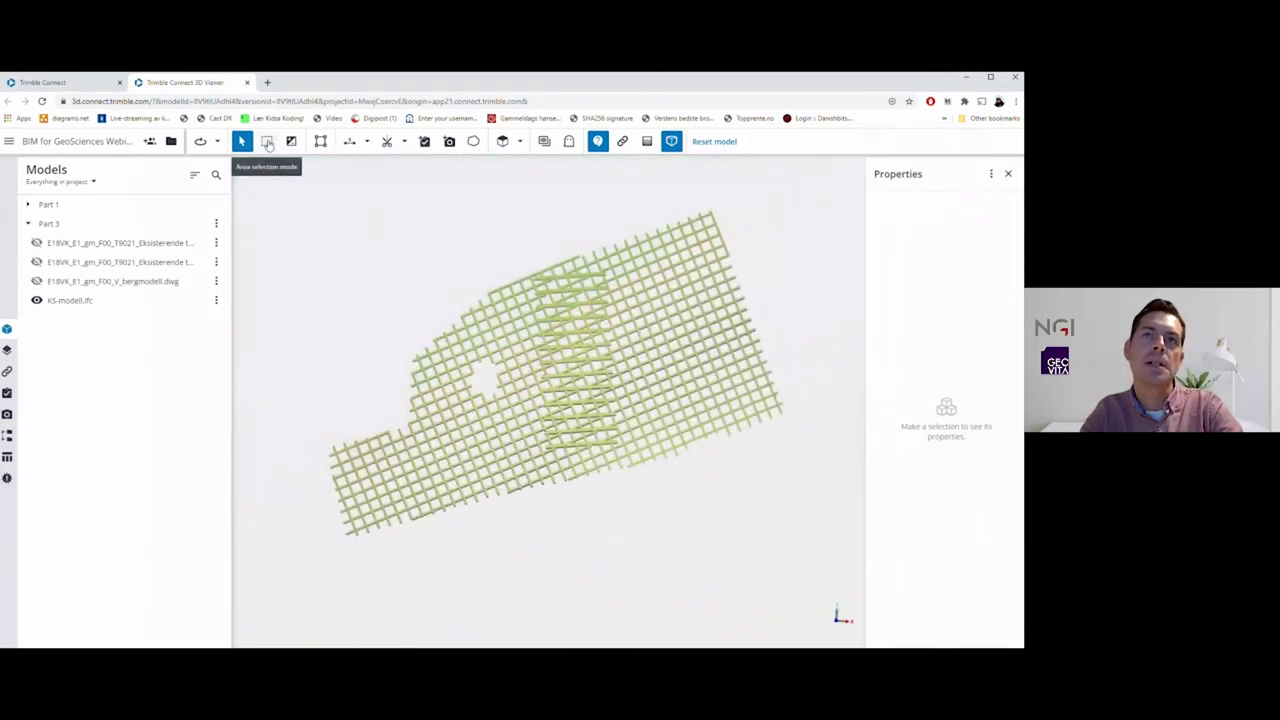
- Select all piles of KS-modell.ifc with an area selection and review their attributes, lengths and volumes in the data table
left_click(267, 142)
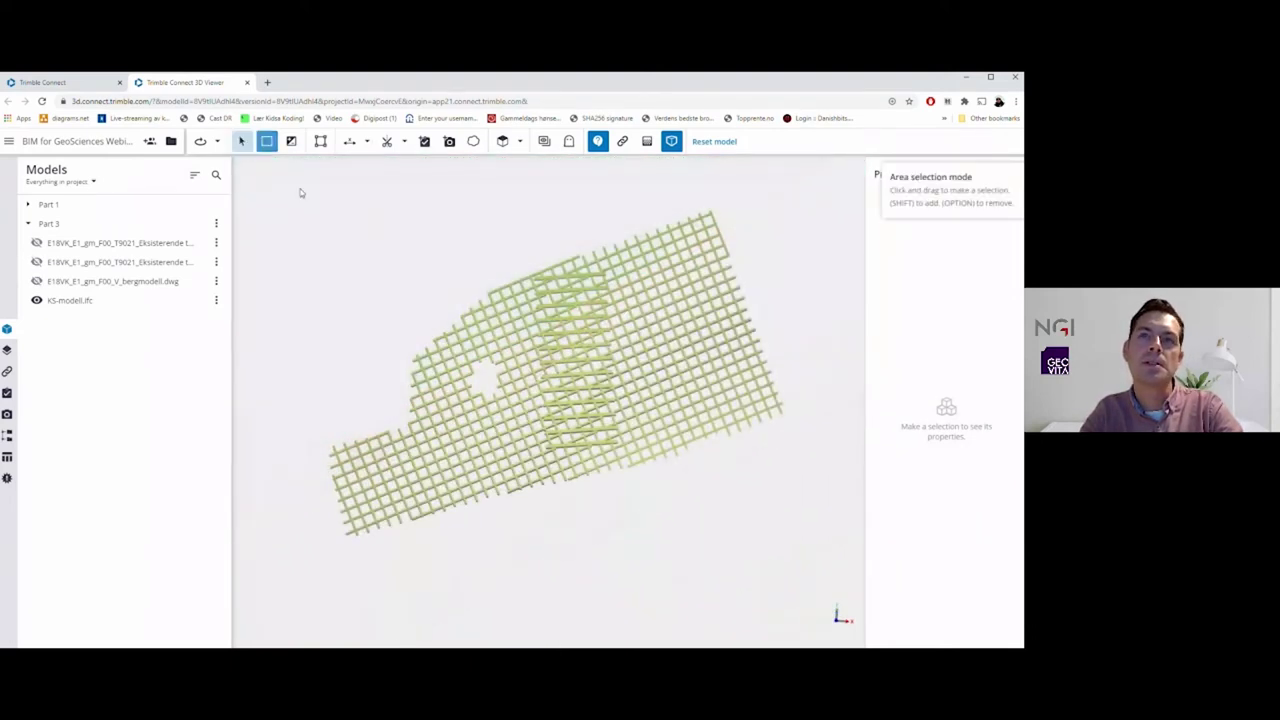
left_click_drag(294, 176, 807, 579)
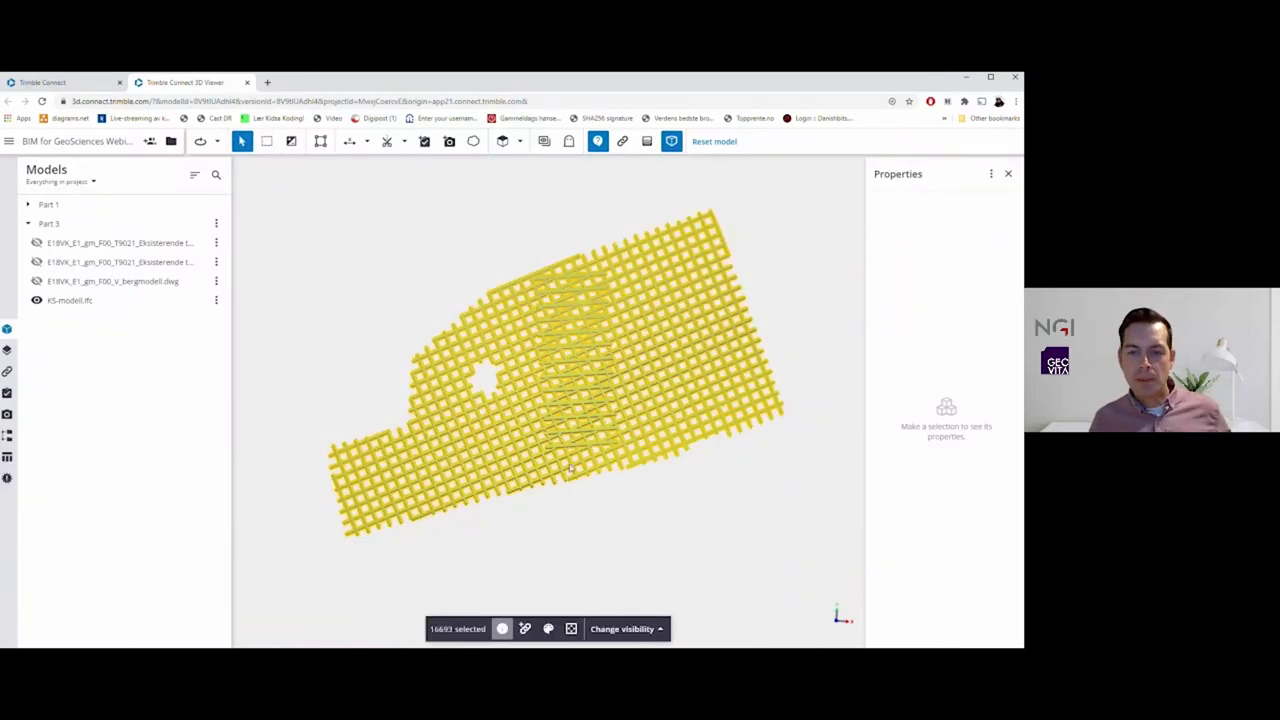
left_click(8, 457)
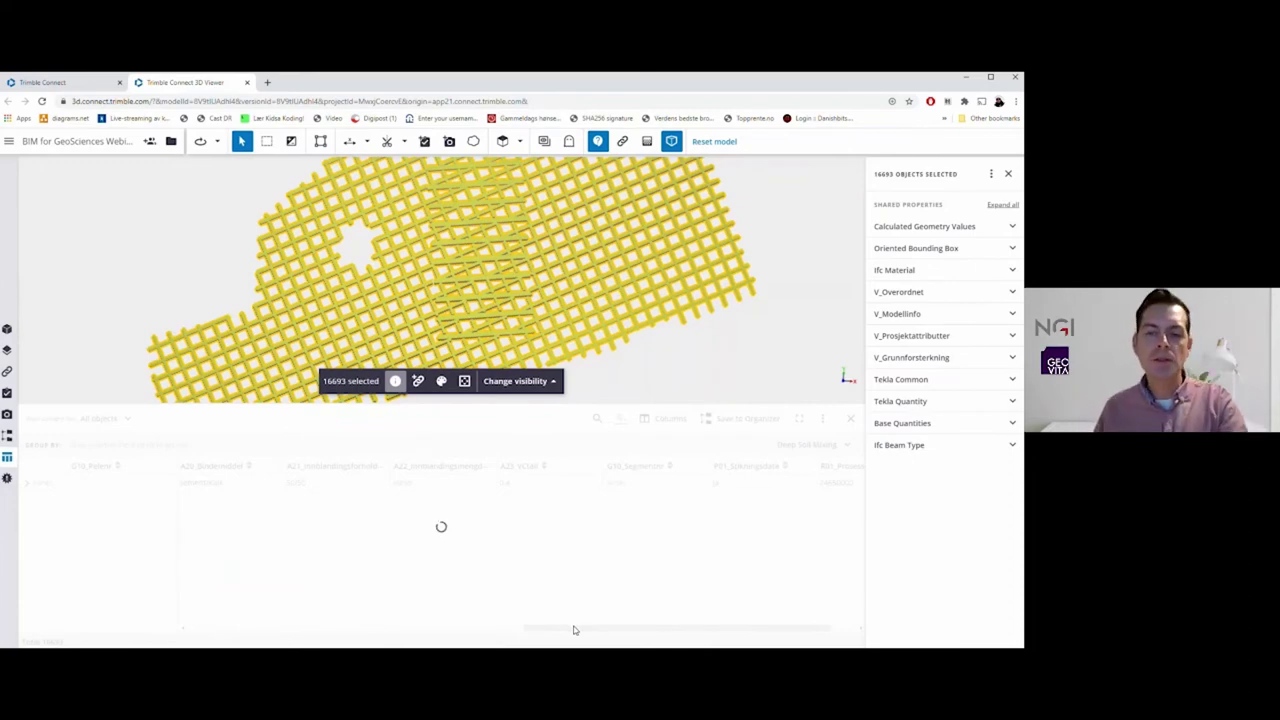
left_click_drag(561, 630, 433, 618)
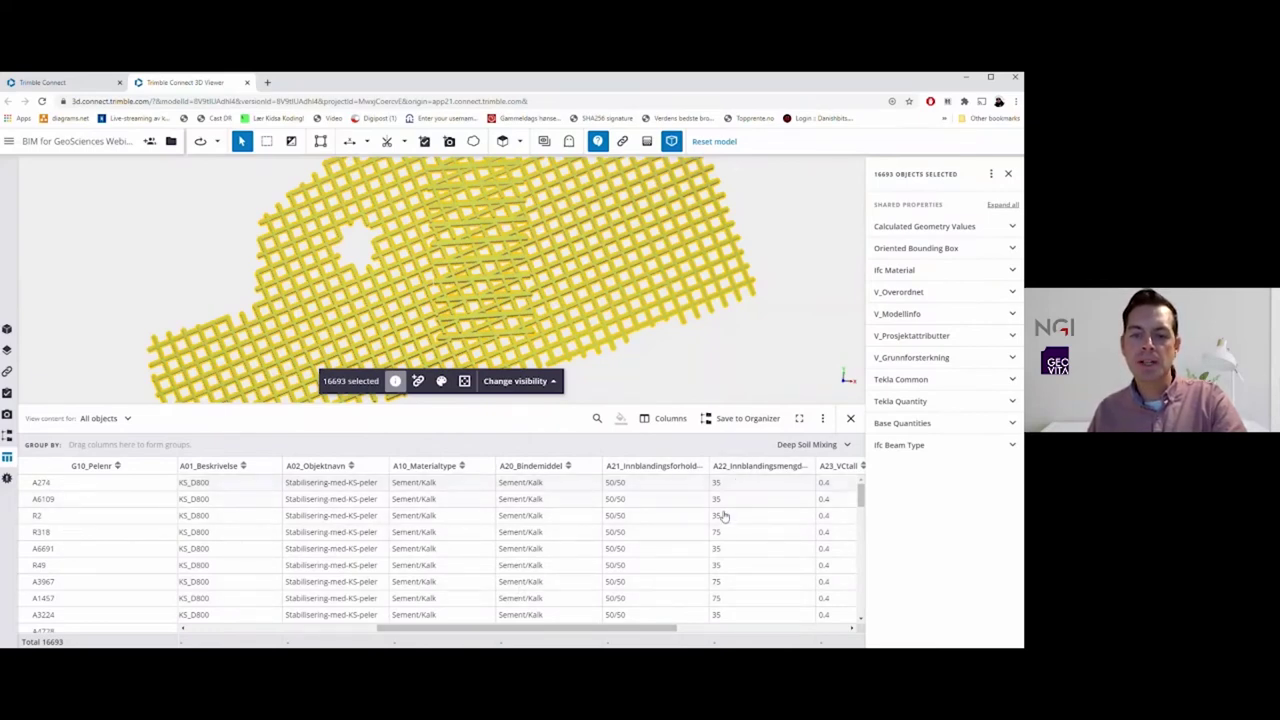
left_click_drag(600, 632, 303, 632)
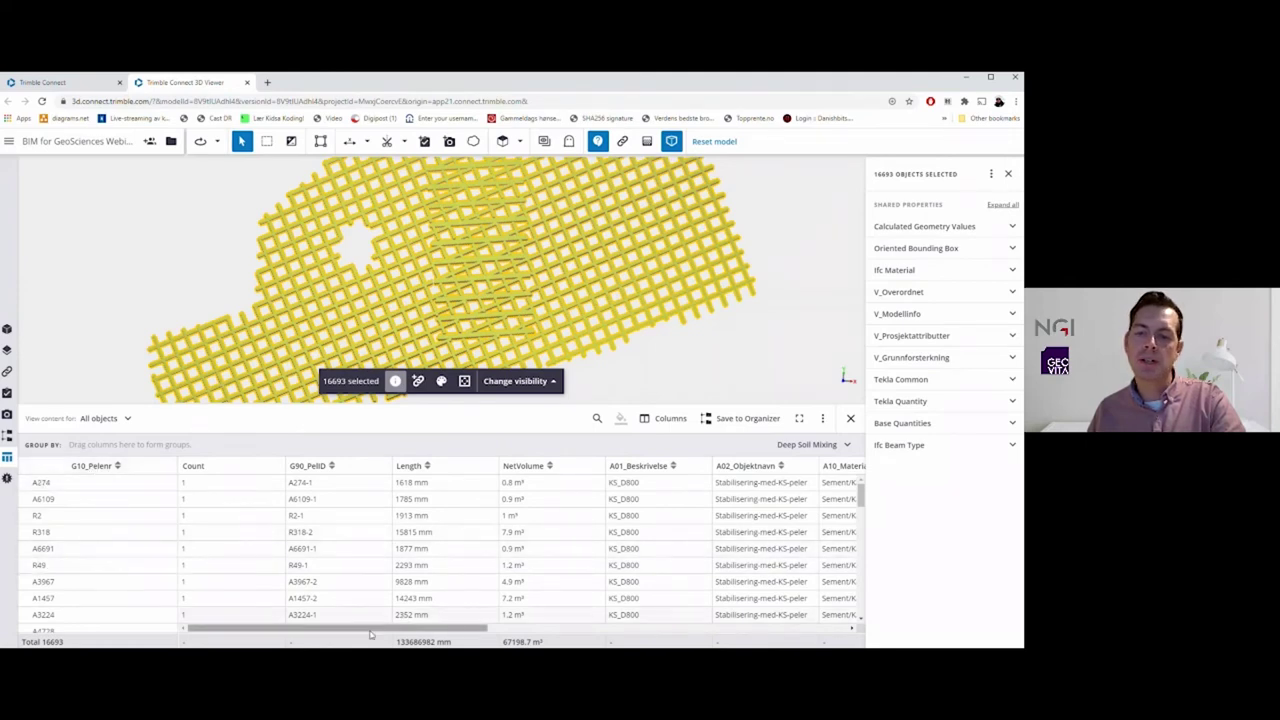
- Limit the data table to the selected objects, group it by A02_Objektnavn and review the length and net volume columns
left_click_drag(402, 629, 442, 629)
left_click_drag(648, 466, 205, 450)
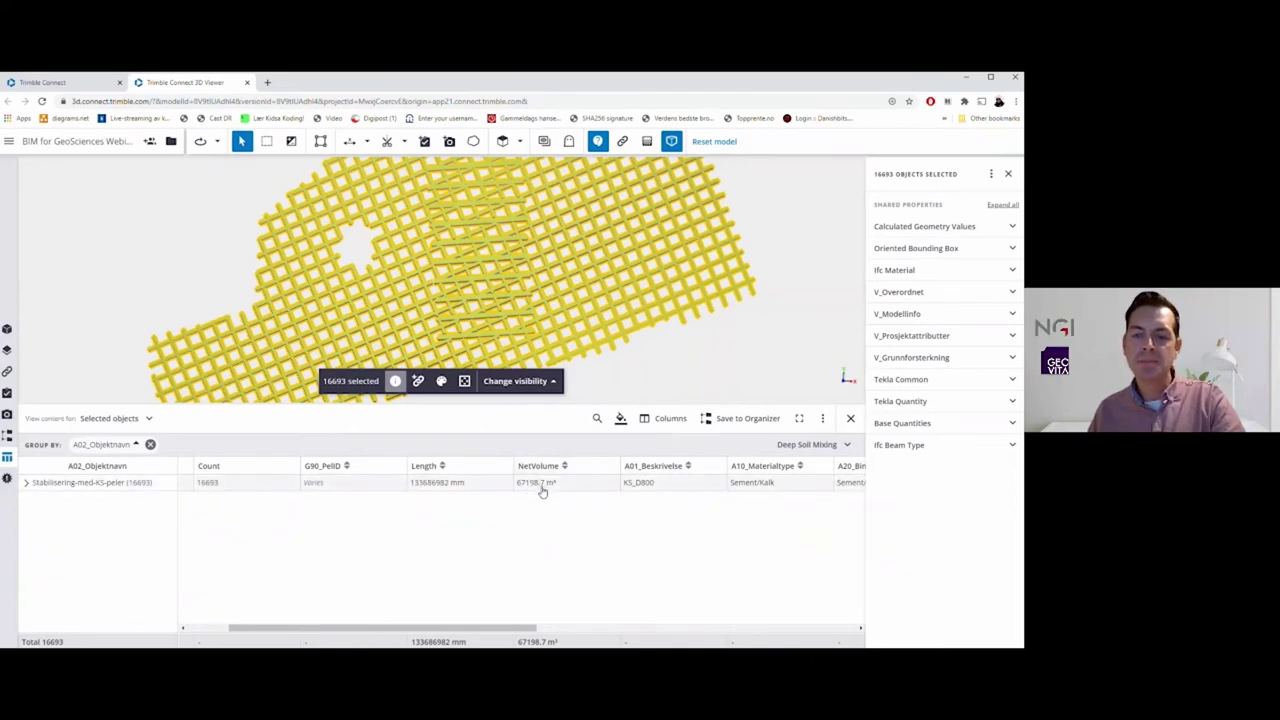
left_click_drag(465, 629, 427, 634)
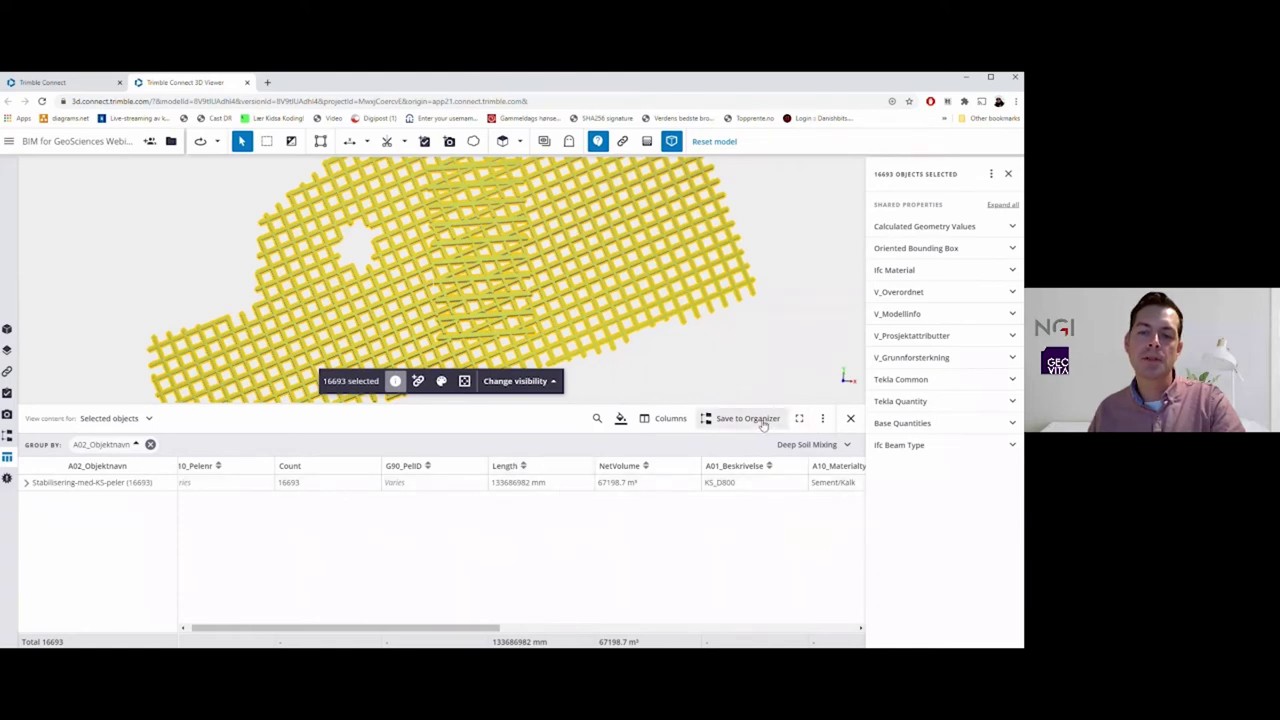
- Export the selected piles' Deep Soil Mixing data table to CSV and review the exported rows in Excel
left_click(820, 418)
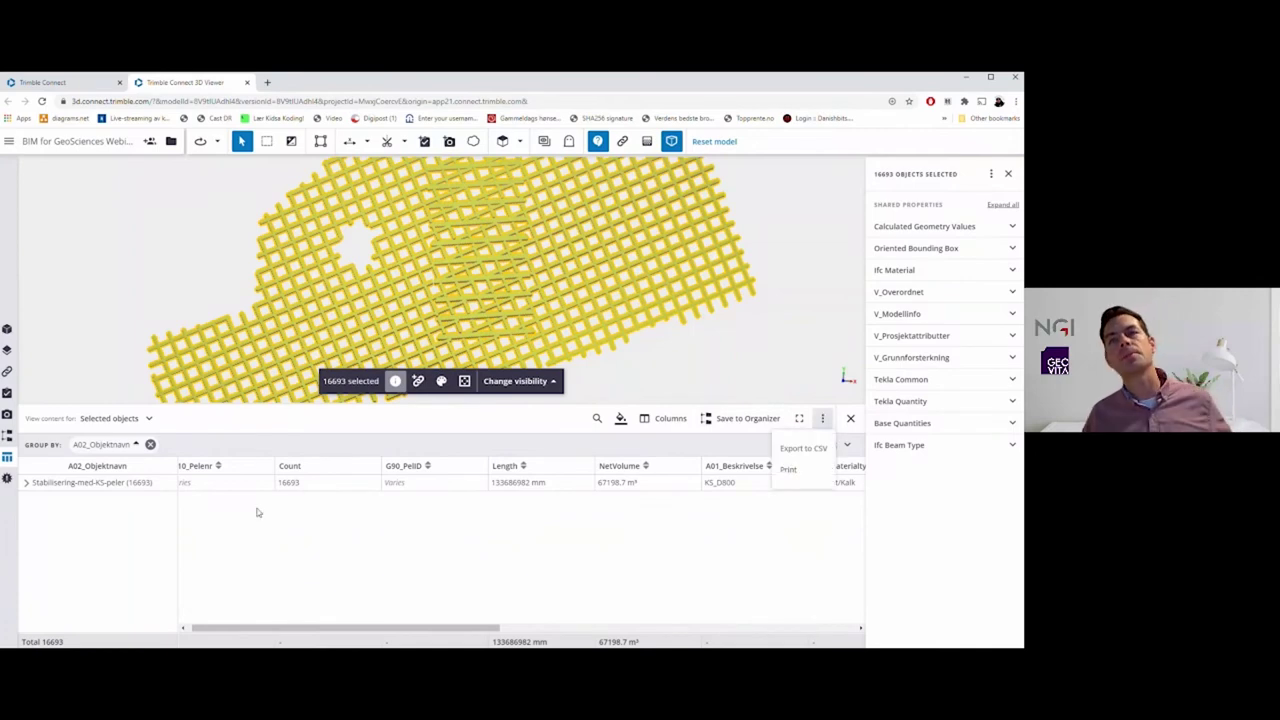
left_click(144, 490)
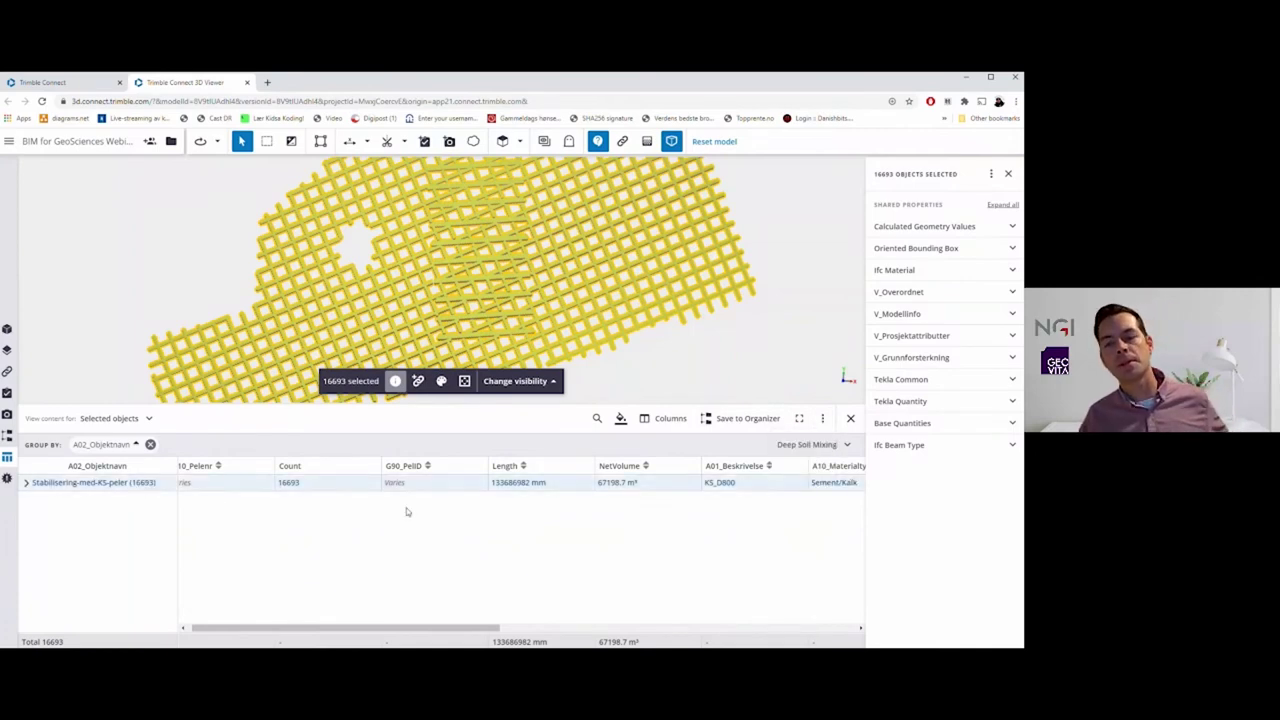
left_click(824, 420)
left_click(811, 449)
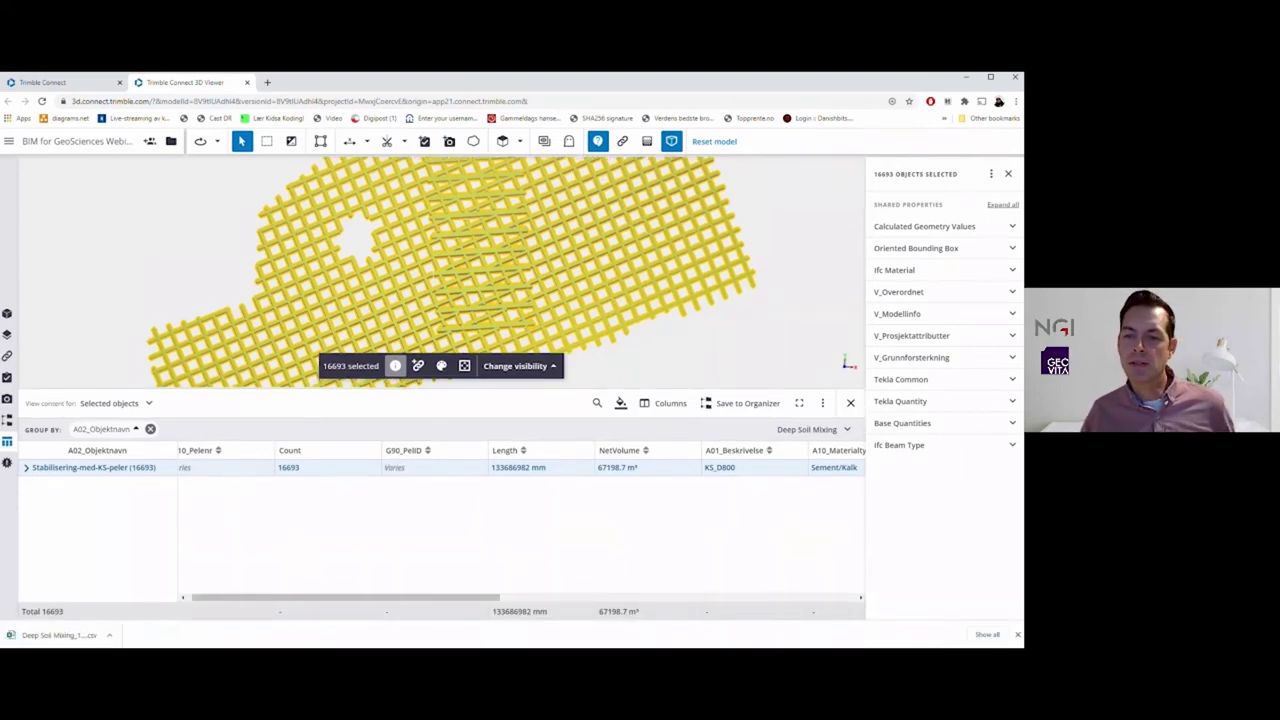
left_click(1018, 635)
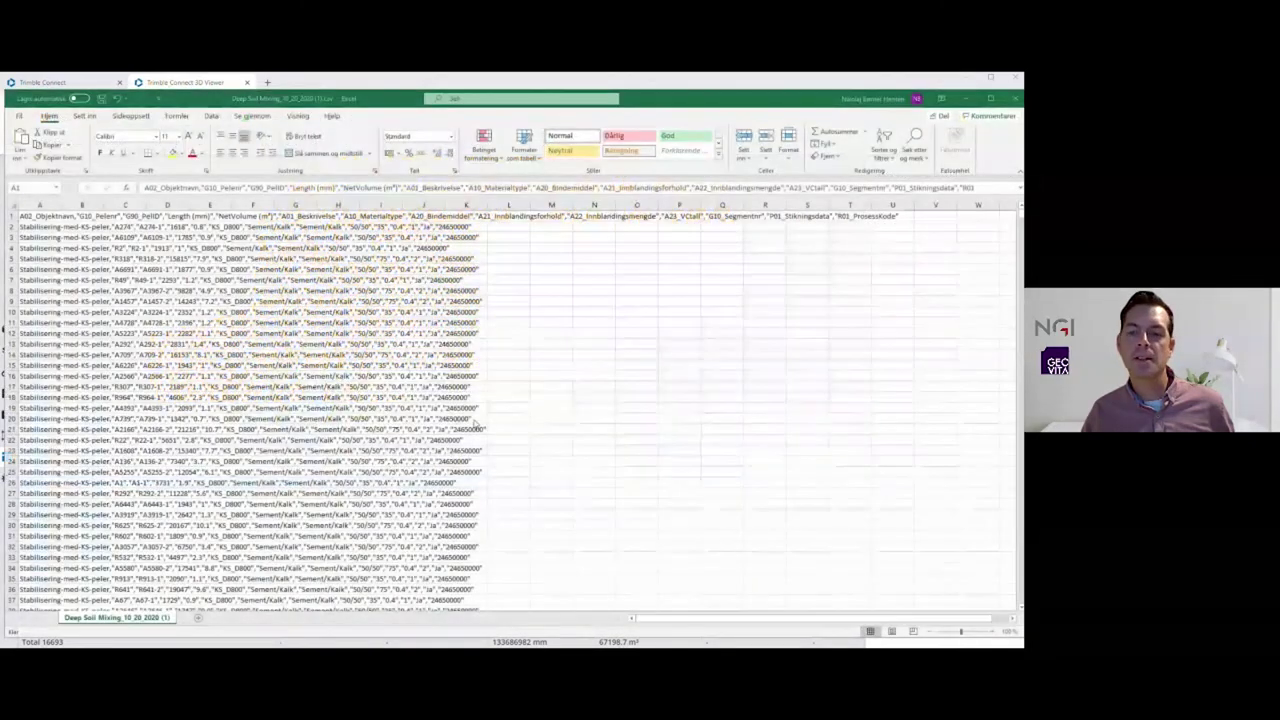
scroll(474, 424, "down", 20)
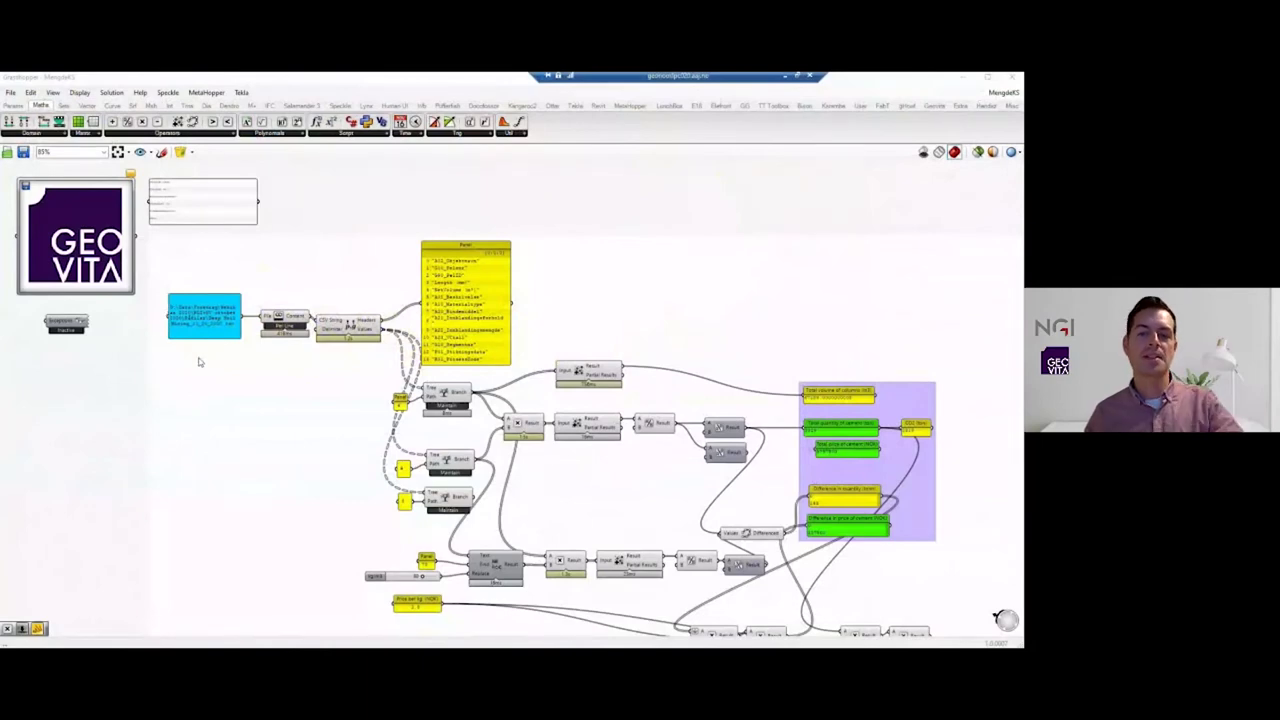
- Switch to the MengdeKS definition in Grasshopper and examine the CSV import, the cement calculation and the volume, quantity, price and CO2 panels
scroll(194, 315, "up", 2)
scroll(195, 320, "up", 2)
right_click_drag(197, 407, 209, 436)
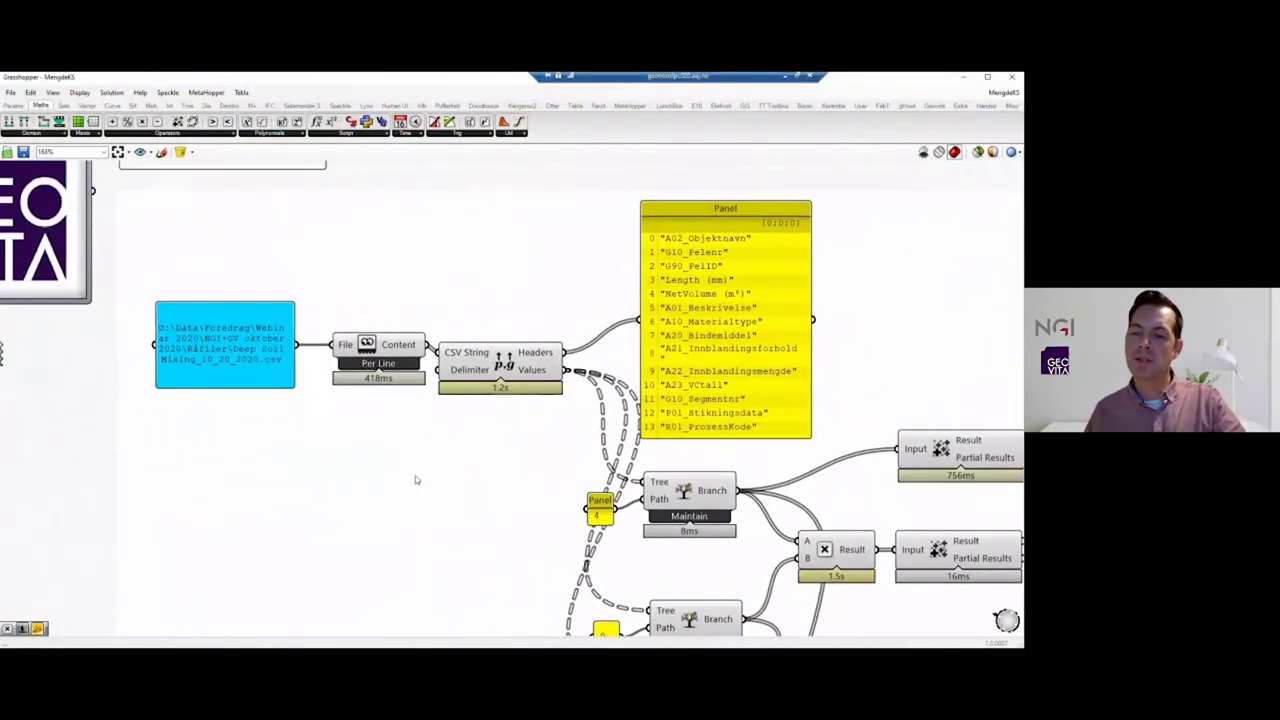
right_click_drag(474, 526, 290, 443)
scroll(314, 457, "down", 1)
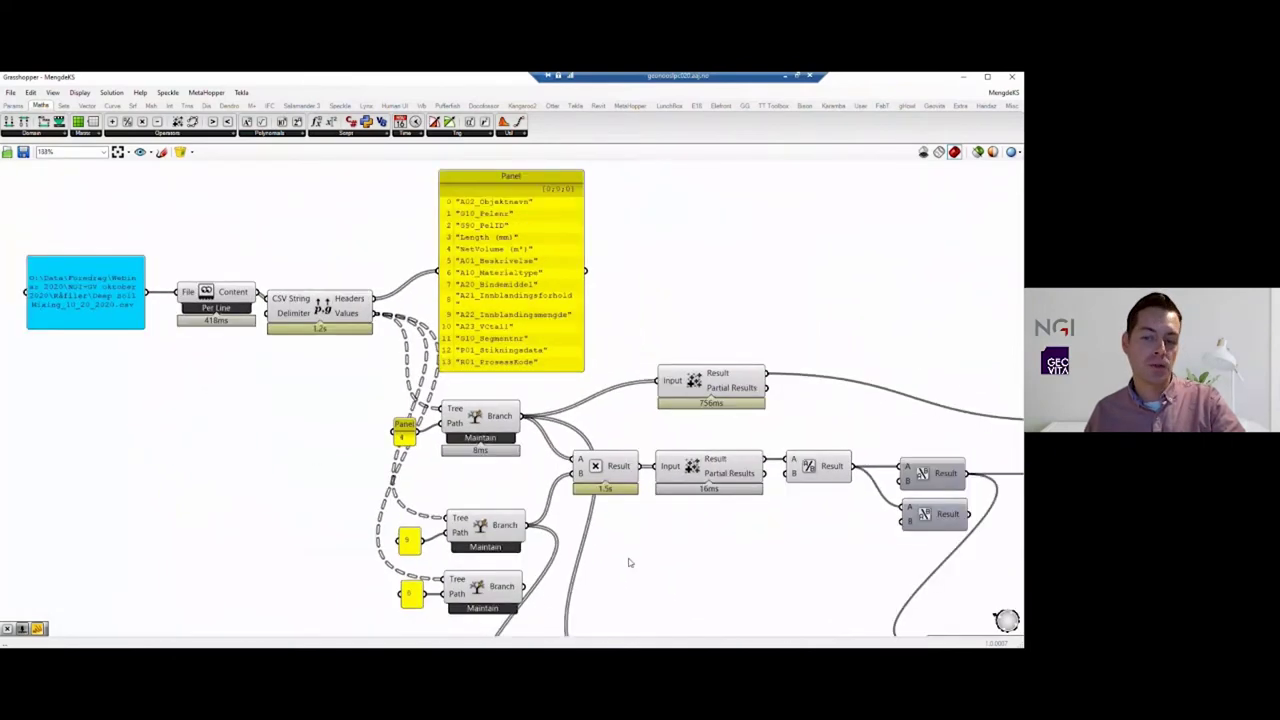
scroll(632, 563, "down", 1)
scroll(674, 563, "down", 1)
right_click_drag(672, 562, 492, 477)
right_click_drag(590, 522, 502, 484)
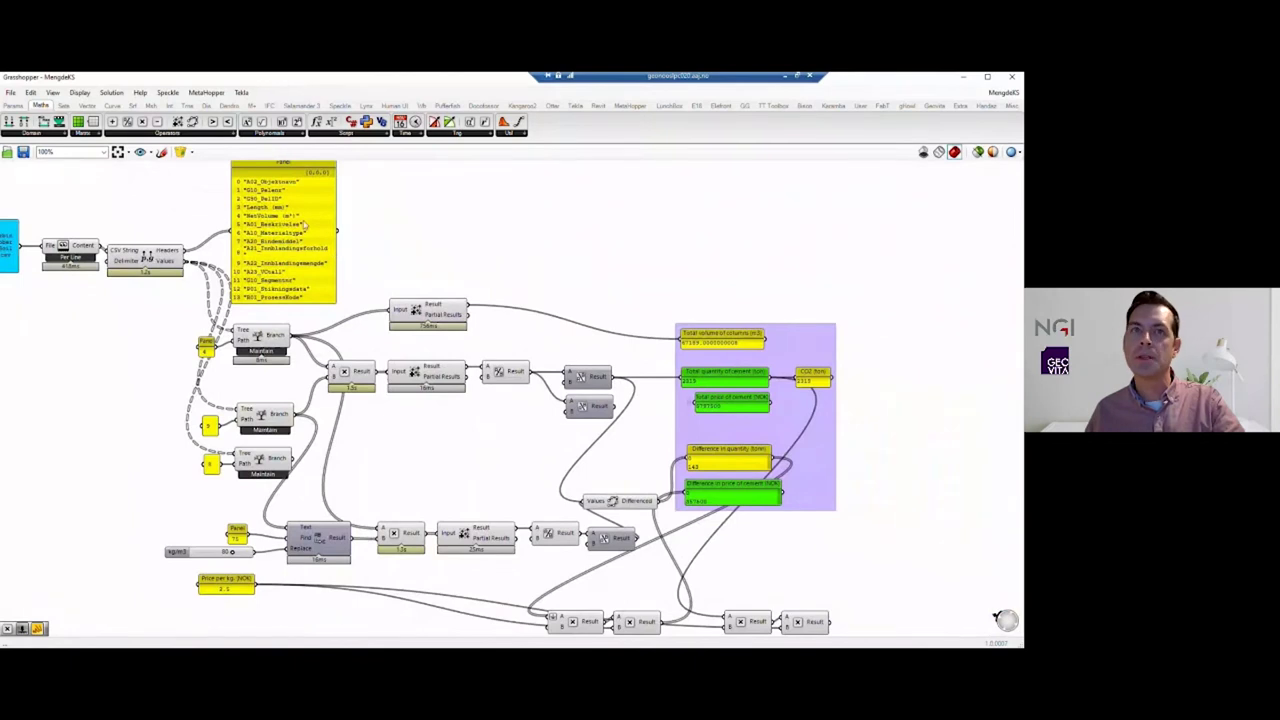
right_click_drag(504, 431, 427, 418)
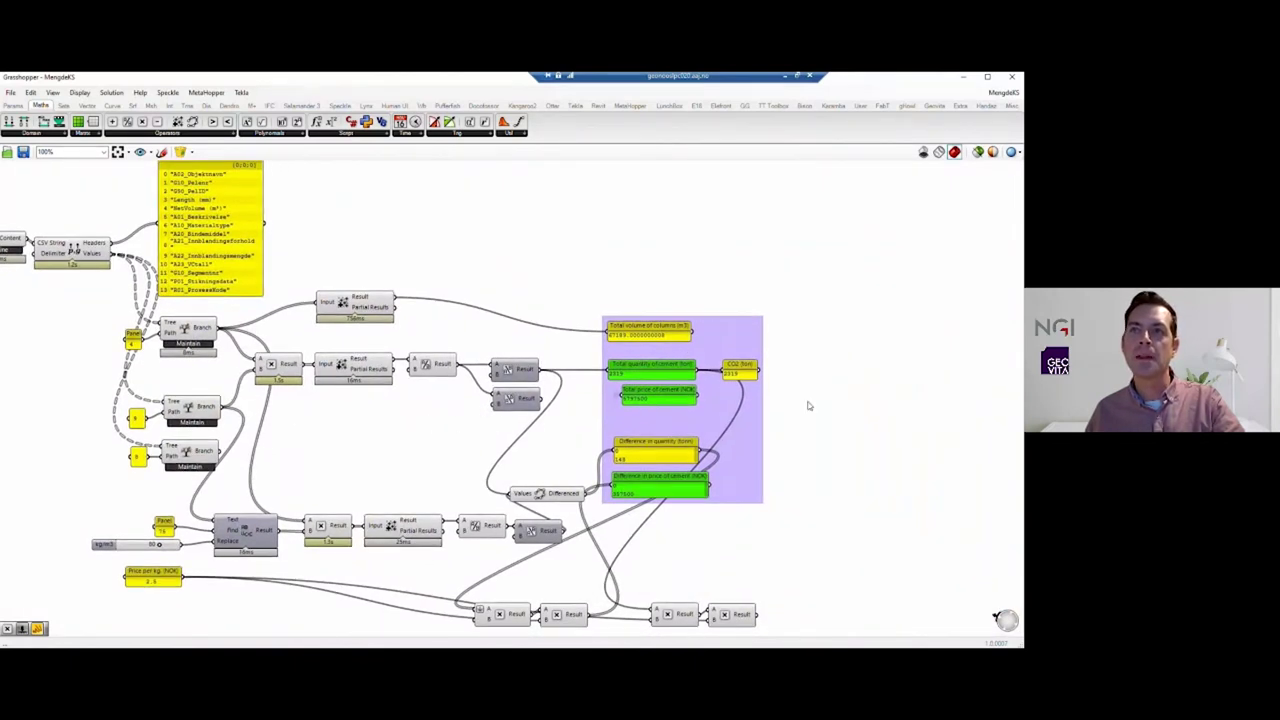
scroll(808, 406, "up", 1)
right_click_drag(798, 405, 745, 410)
scroll(744, 409, "up", 1)
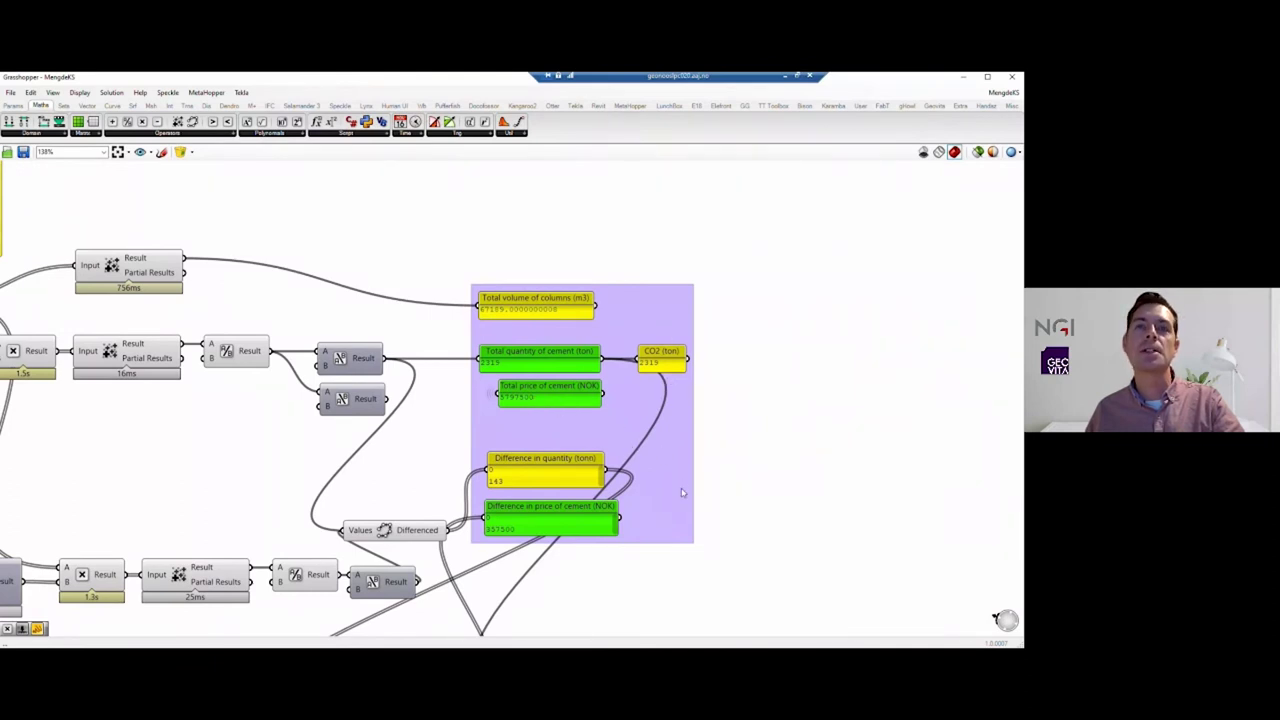
- Set the kg/m3 slider to 70 and lower it to 59 to compare the differences in cement quantity and price
right_click_drag(537, 587, 814, 459)
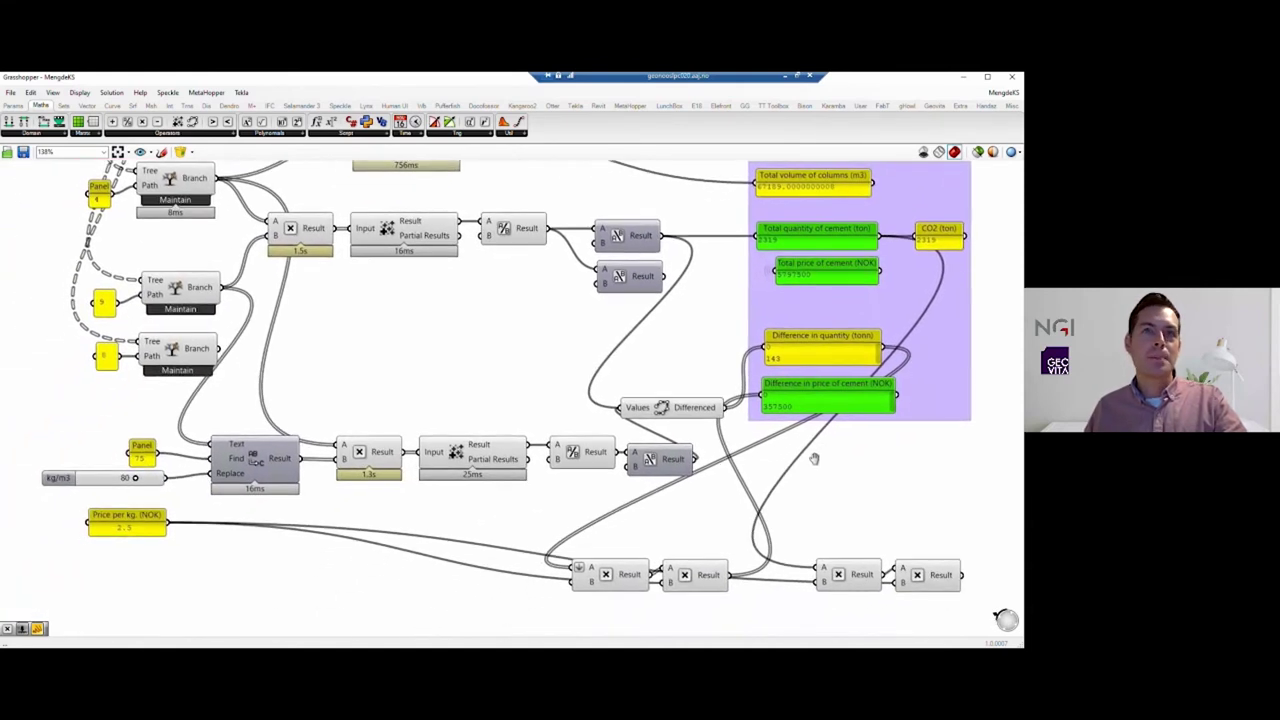
double_click(125, 478)
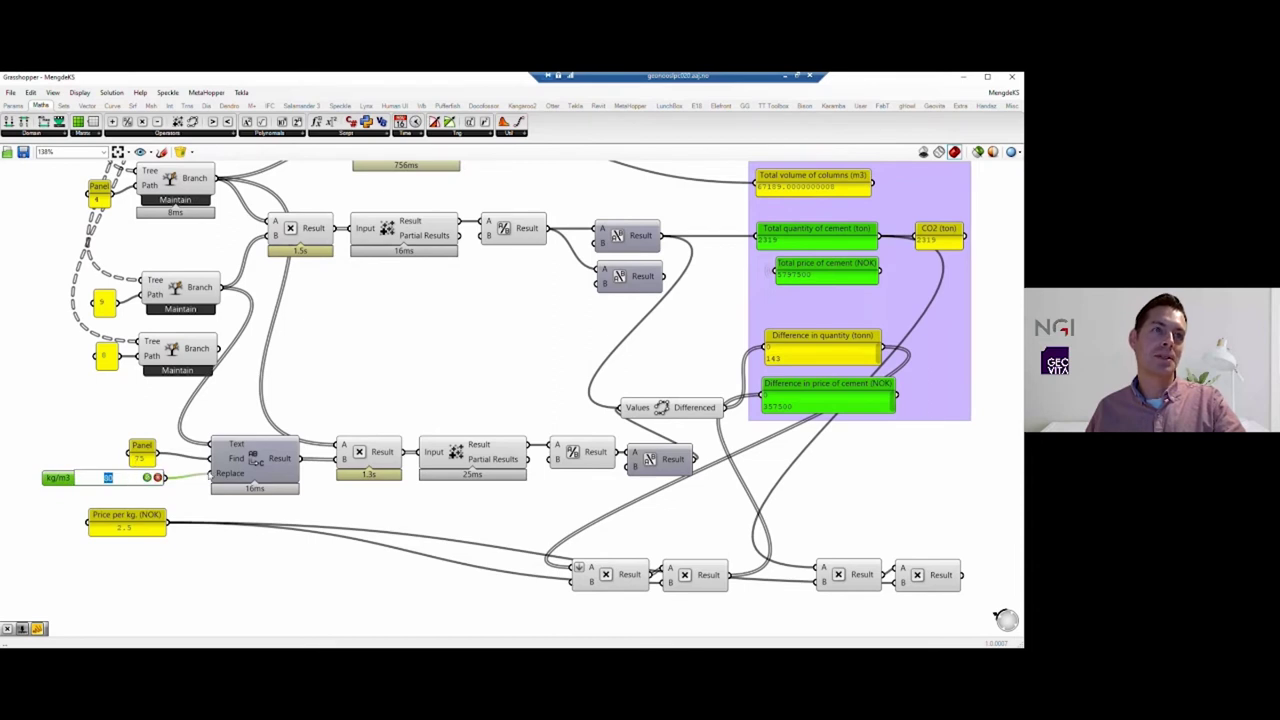
type("70")
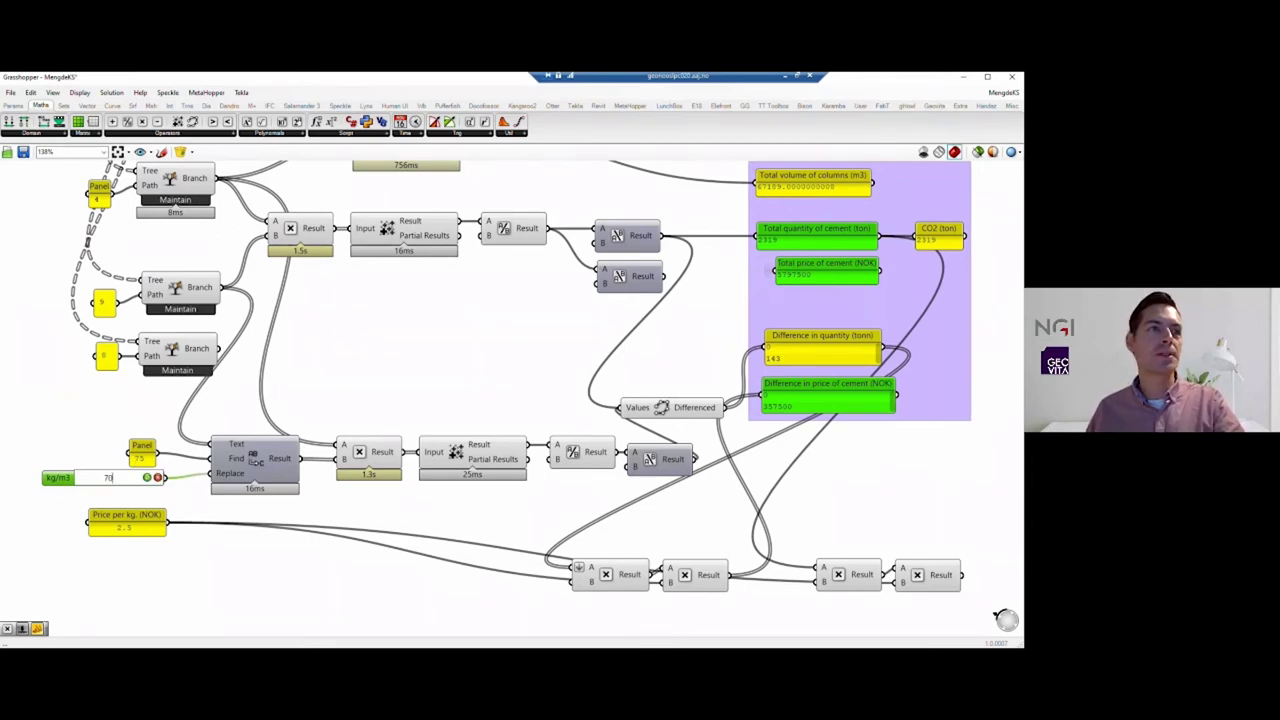
key("Return")
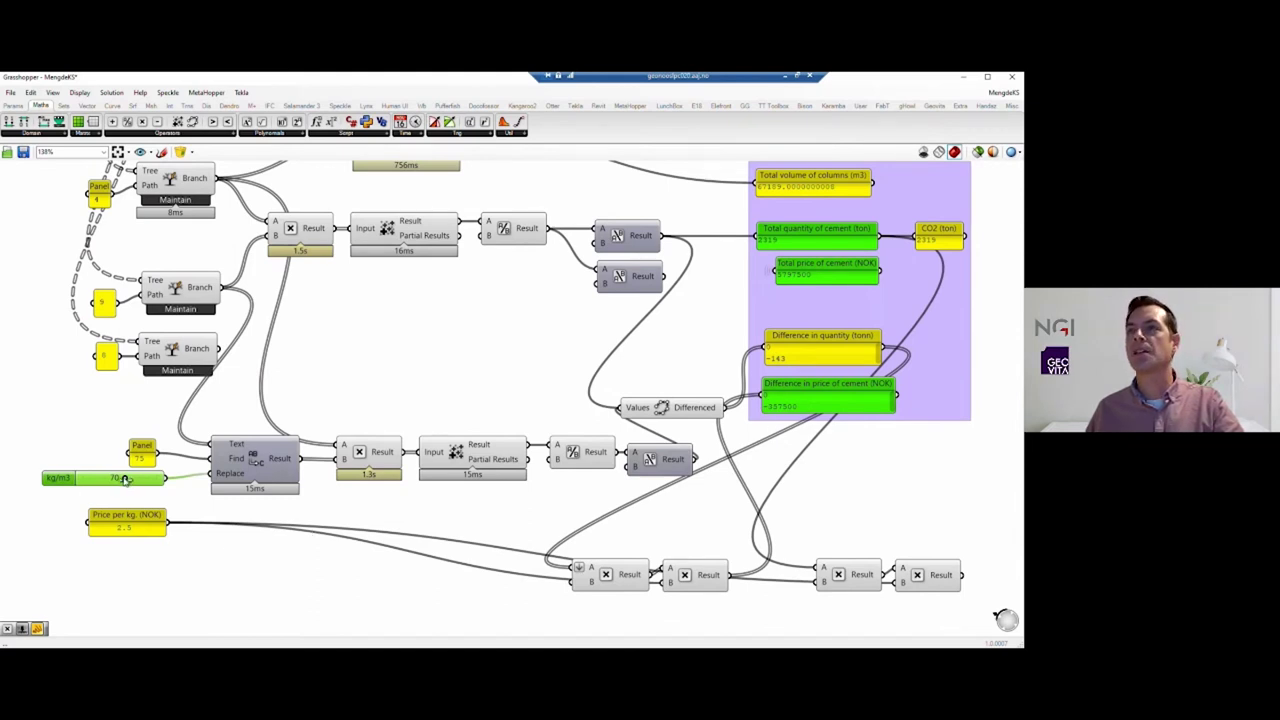
left_click_drag(117, 482, 106, 480)
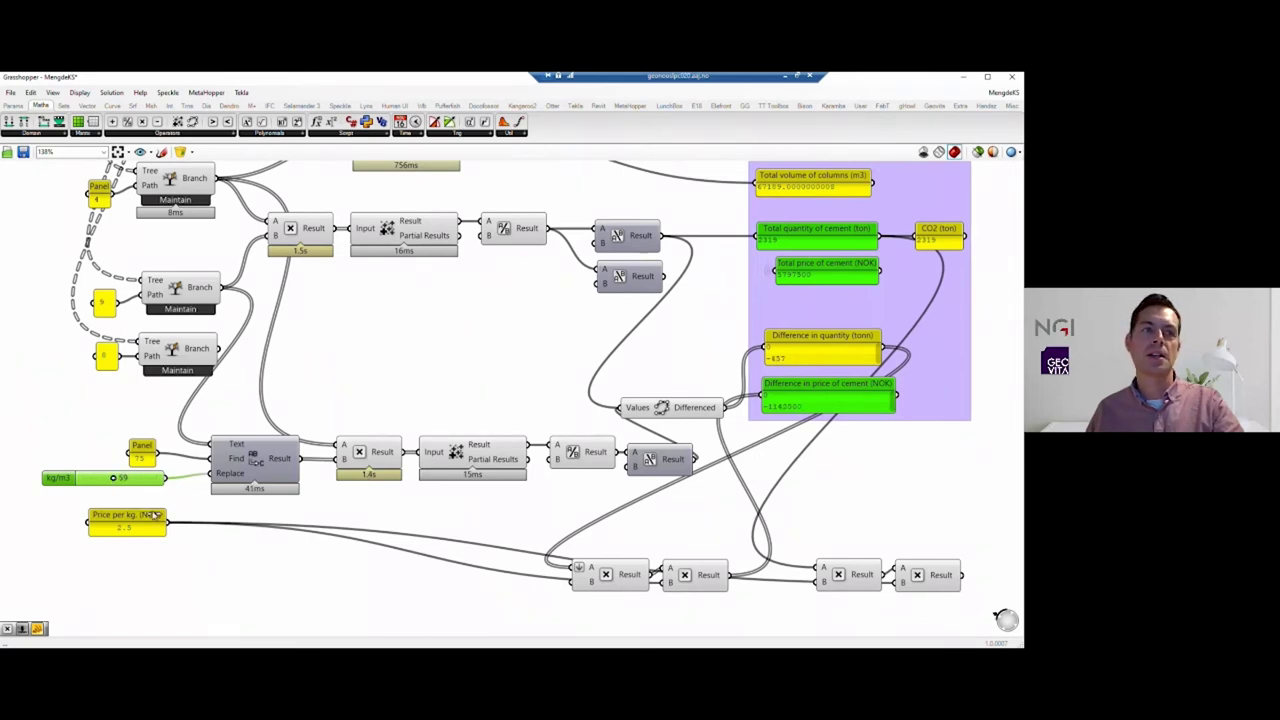